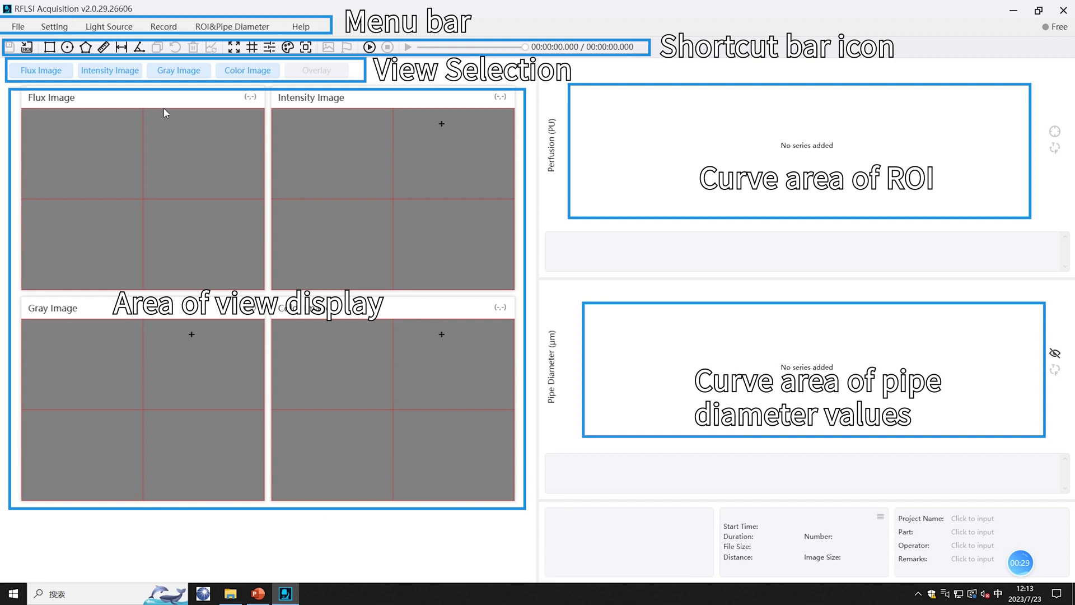
Step: Look over the Setting menu, then scroll through the user manual from Help and close it
{"action": "left_click", "coordinate": [55, 27]}
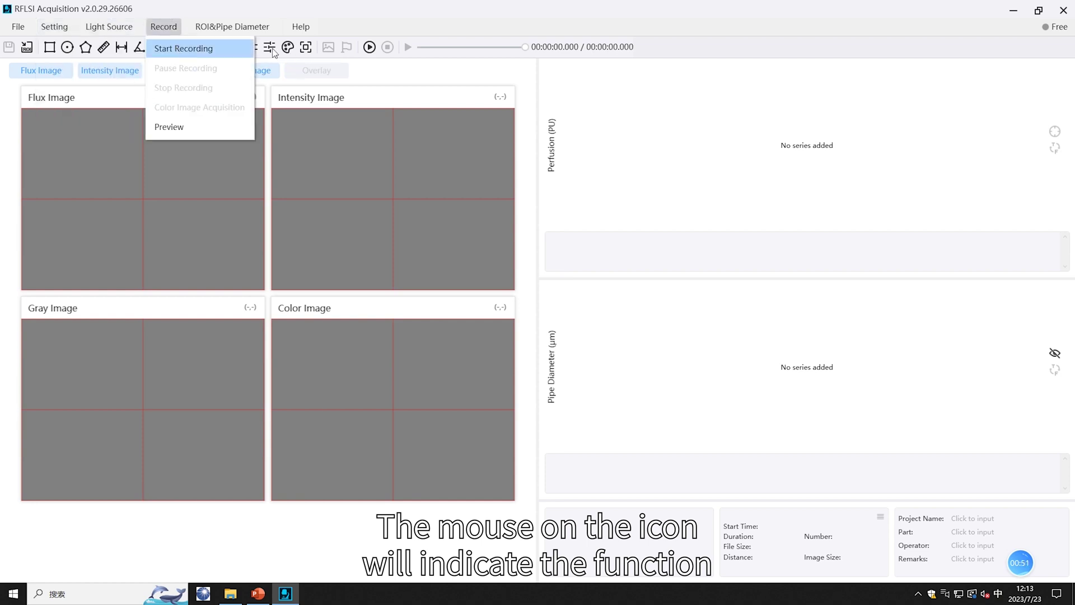
{"action": "mouse_move", "coordinate": [232, 27]}
{"action": "mouse_move", "coordinate": [212, 48]}
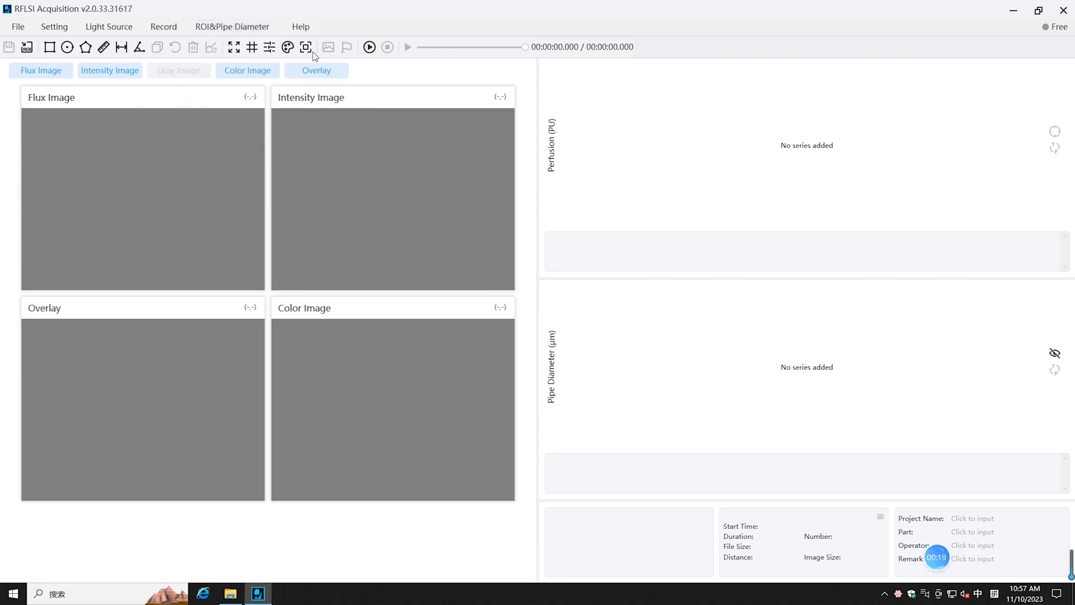
{"action": "left_click", "coordinate": [301, 26]}
{"action": "left_click", "coordinate": [321, 47]}
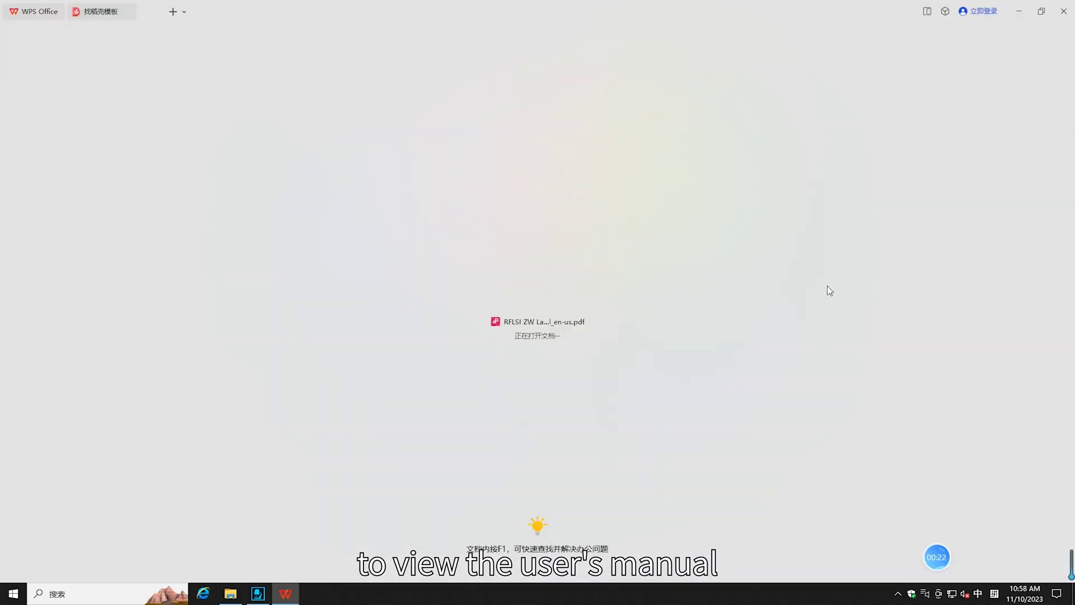
{"action": "scroll", "coordinate": [814, 289], "scroll_direction": "down", "scroll_amount": 15}
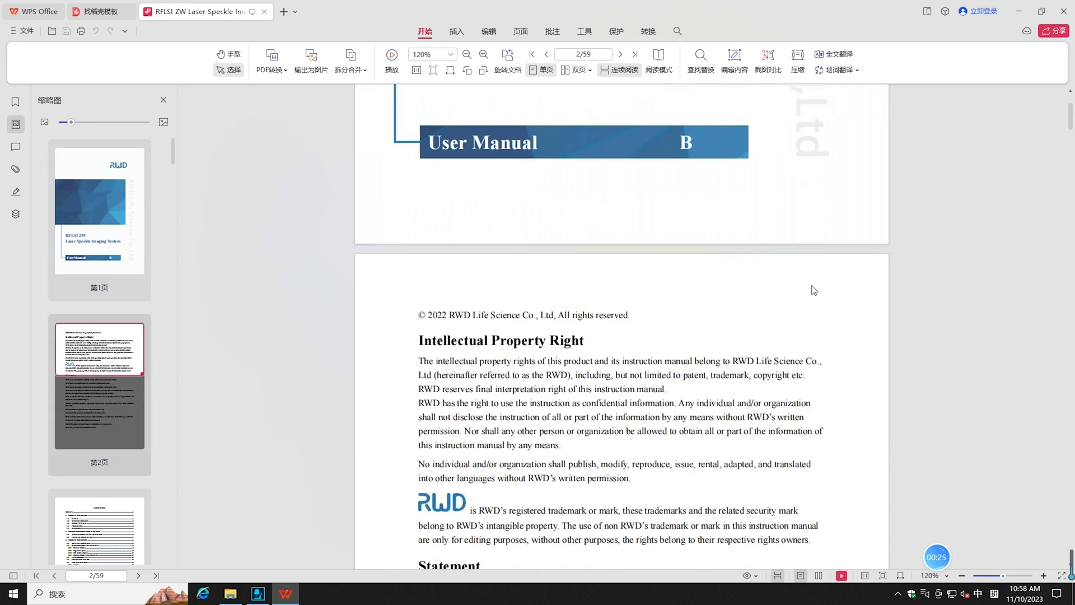
{"action": "scroll", "coordinate": [840, 230], "scroll_direction": "down", "scroll_amount": 2}
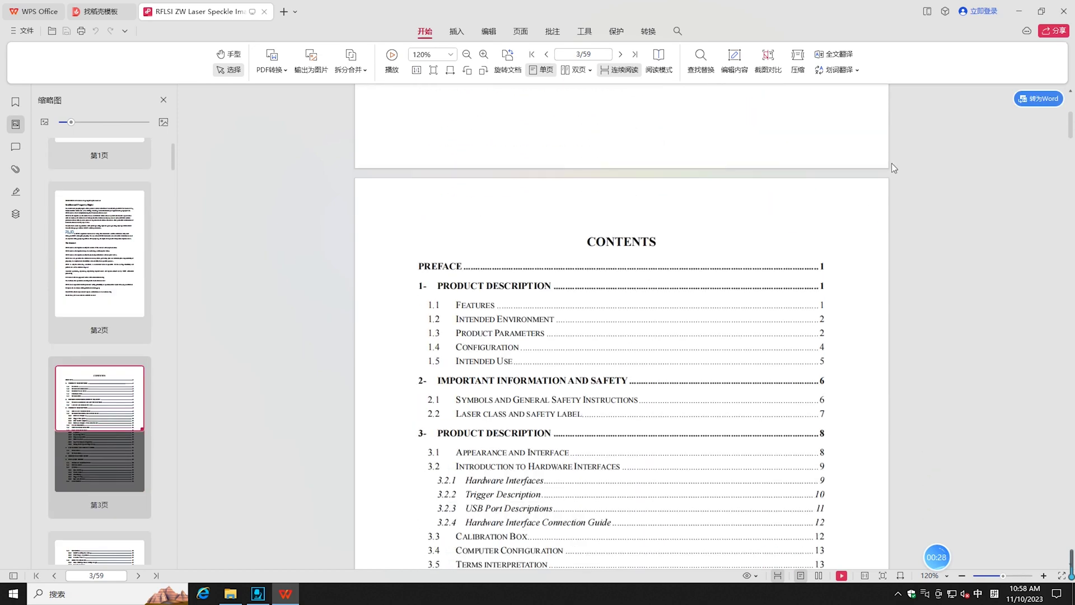
{"action": "left_click", "coordinate": [1063, 12]}
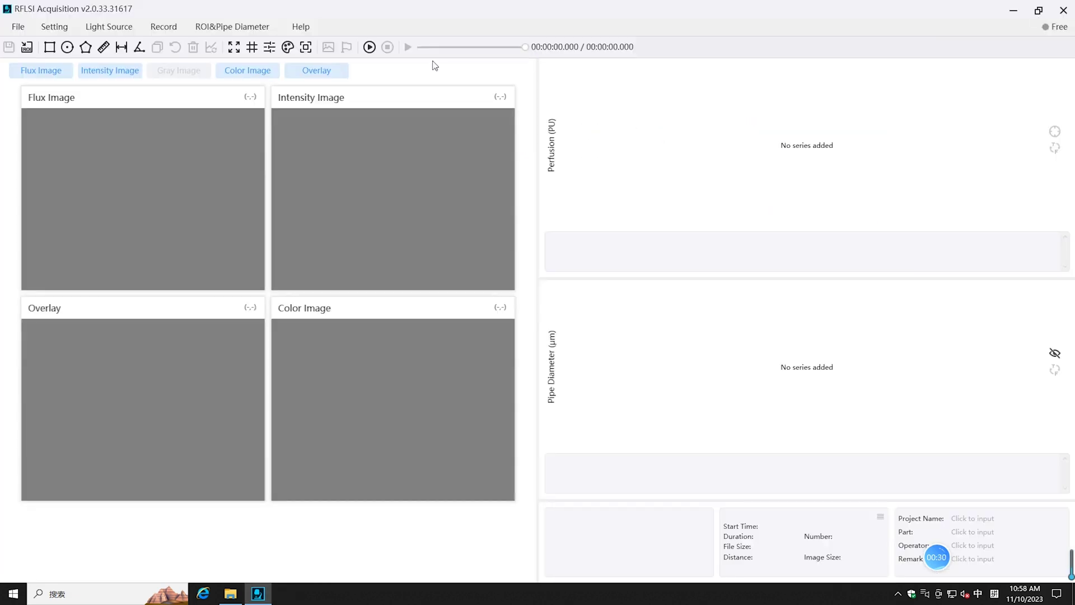
Step: Switch the interface language to Chinese and back to English, confirming the choice
{"action": "left_click", "coordinate": [300, 26]}
{"action": "left_click", "coordinate": [325, 67]}
{"action": "left_click", "coordinate": [548, 295]}
{"action": "left_click", "coordinate": [565, 291]}
{"action": "left_click", "coordinate": [565, 373]}
Step: Check the software version information, then display the Setting menu list
{"action": "left_click", "coordinate": [300, 27]}
{"action": "left_click", "coordinate": [327, 85]}
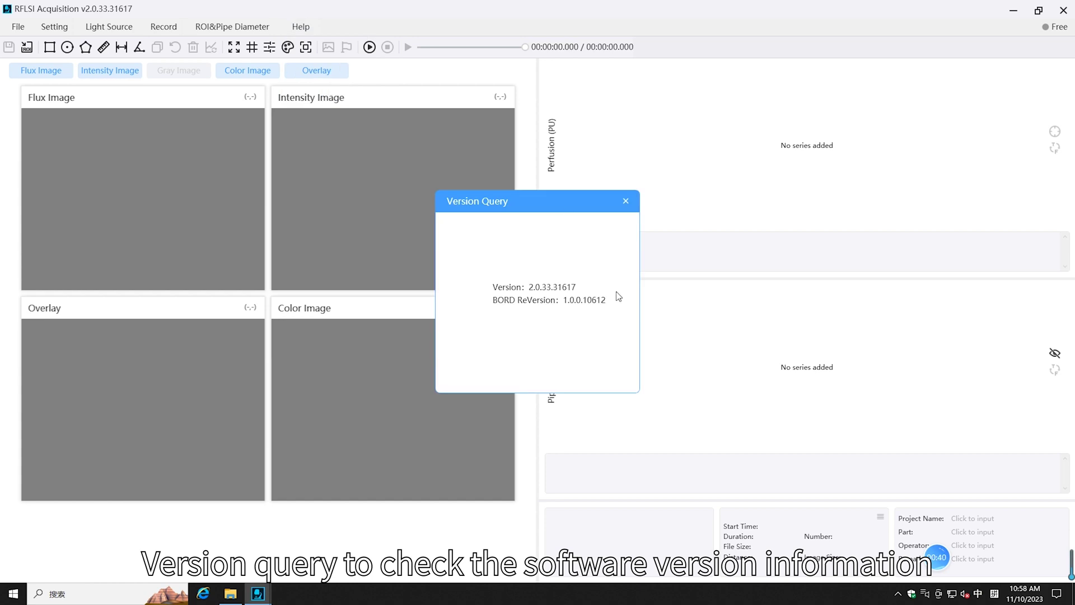
{"action": "left_click", "coordinate": [624, 202]}
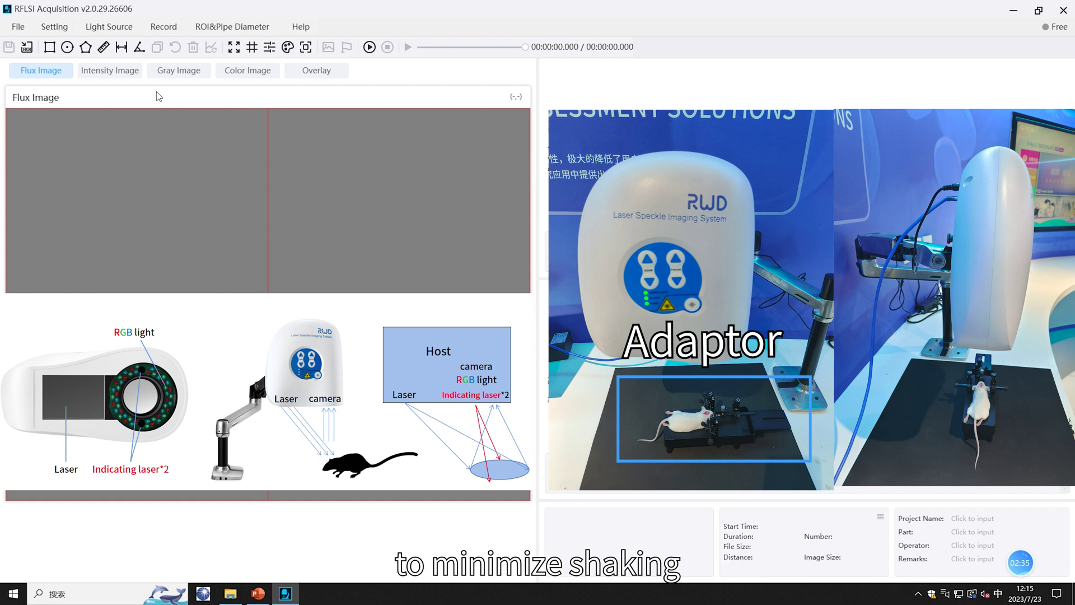
{"action": "left_click", "coordinate": [54, 26]}
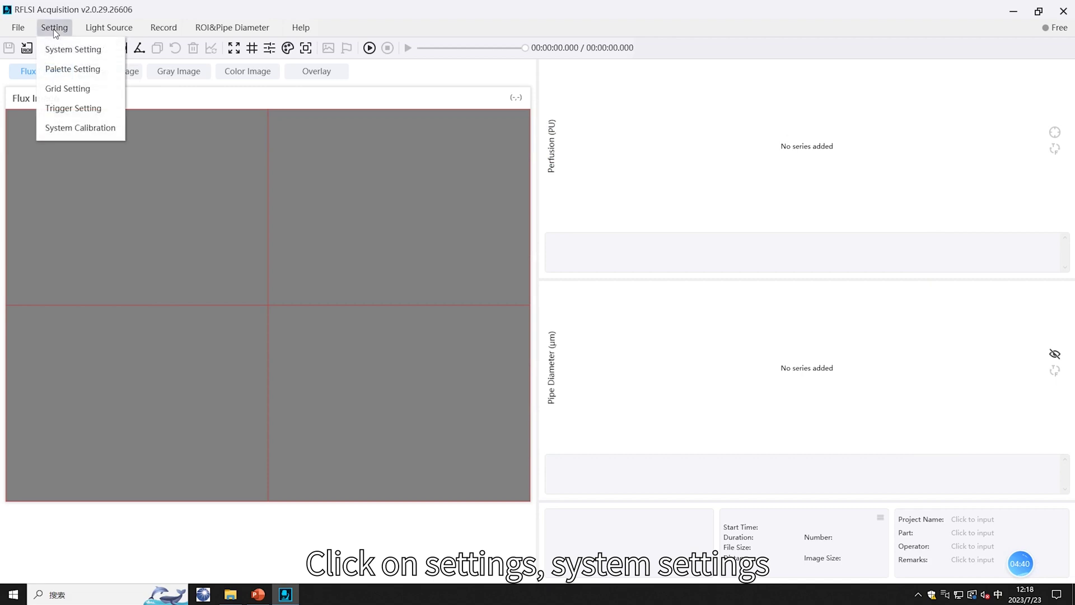
Step: Open System Setting and turn on the Indicating Laser on the Camera Parameter page
{"action": "left_click", "coordinate": [68, 47]}
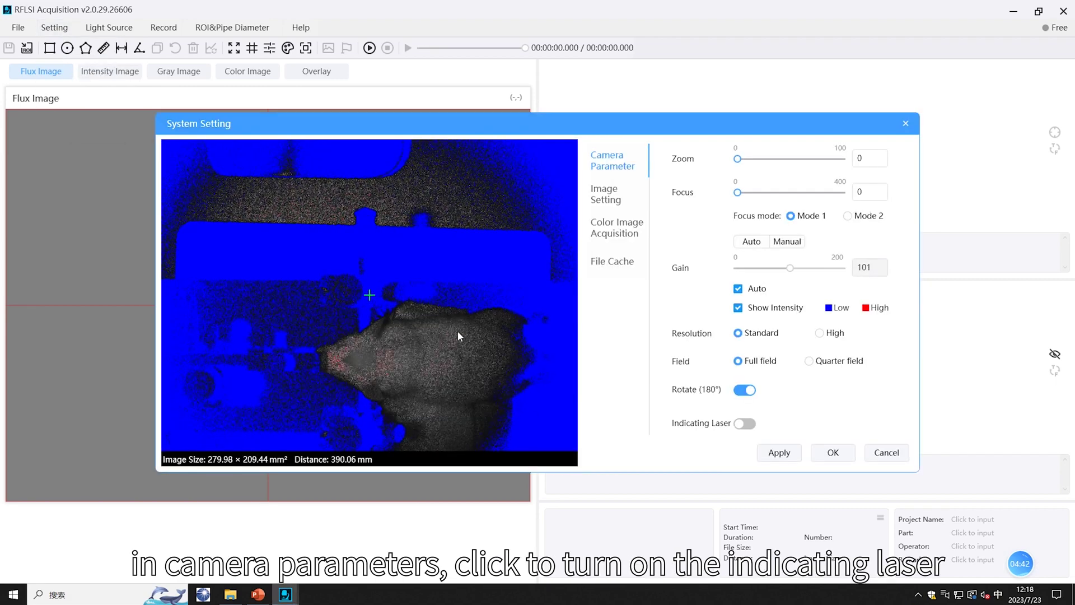
{"action": "left_click", "coordinate": [747, 424]}
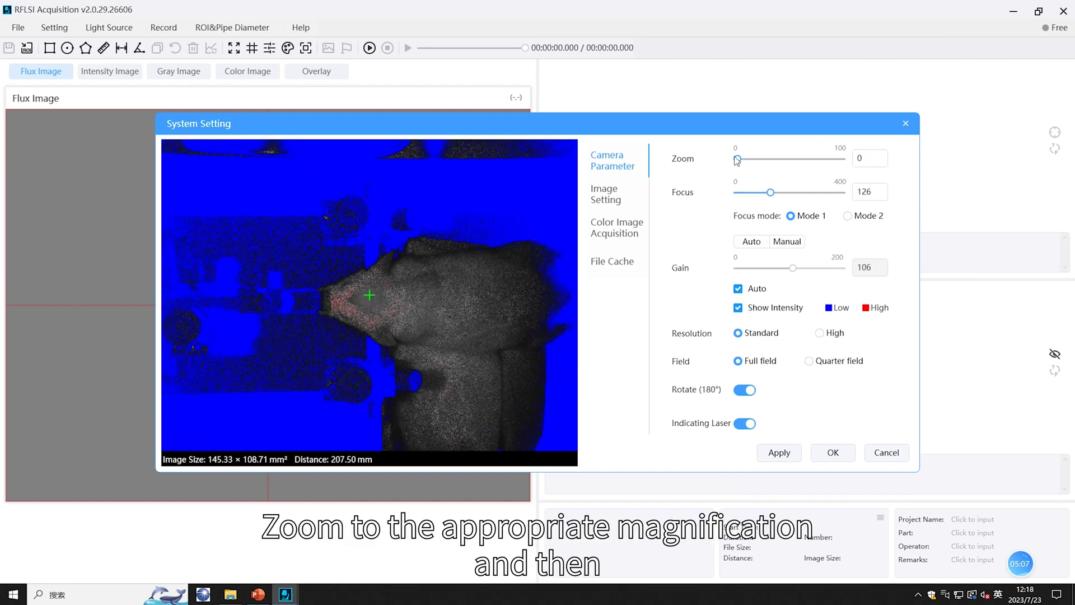
Step: Raise camera Zoom to 100 and autofocus, with focus settling at 125
{"action": "left_click_drag", "start_coordinate": [737, 159], "coordinate": [802, 160]}
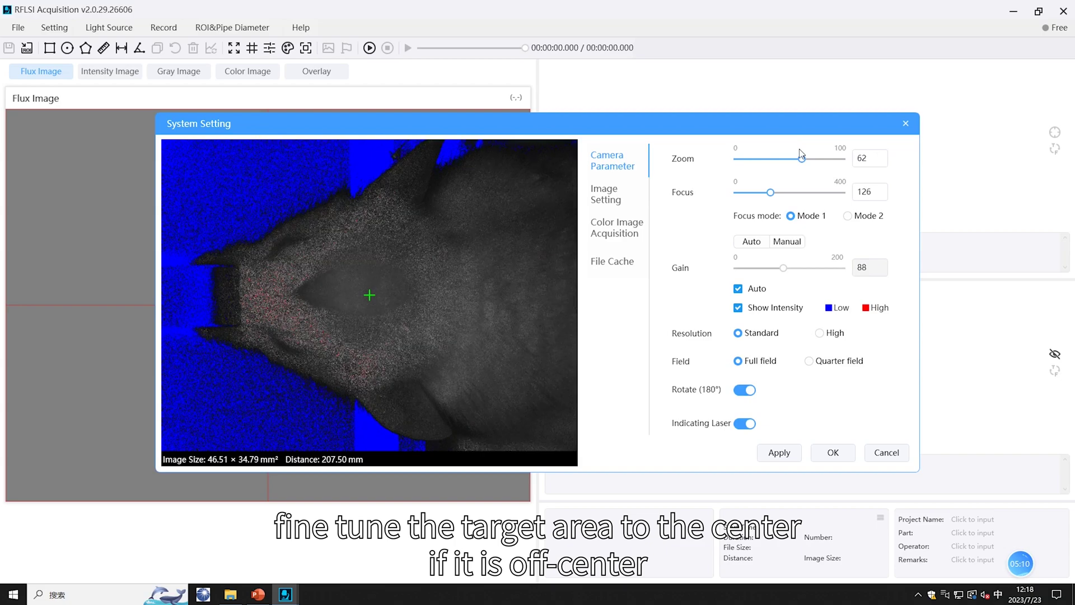
{"action": "left_click_drag", "start_coordinate": [803, 160], "coordinate": [841, 159]}
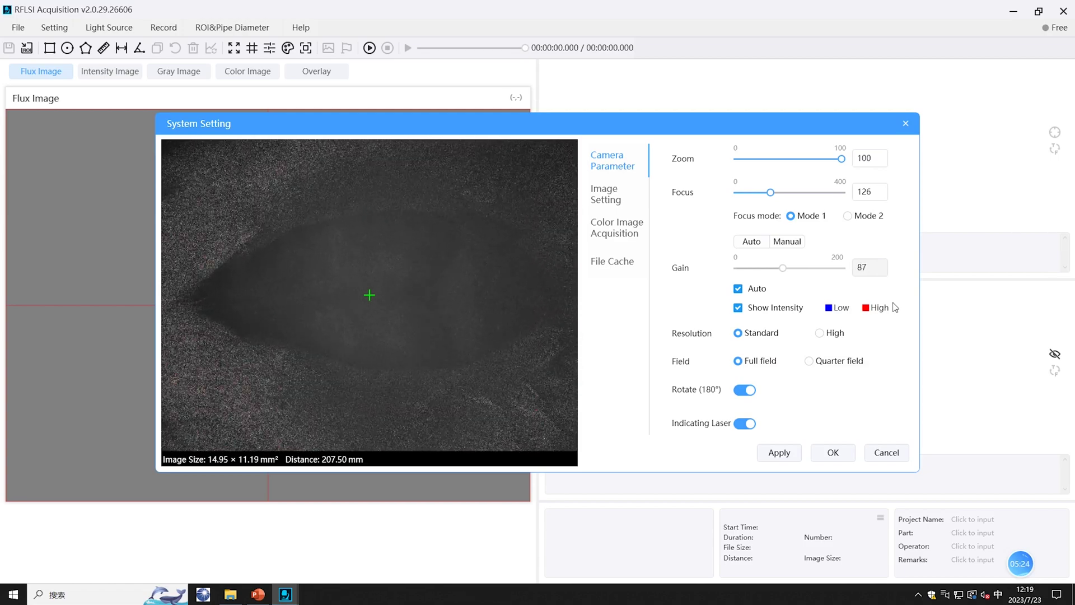
{"action": "left_click", "coordinate": [752, 243]}
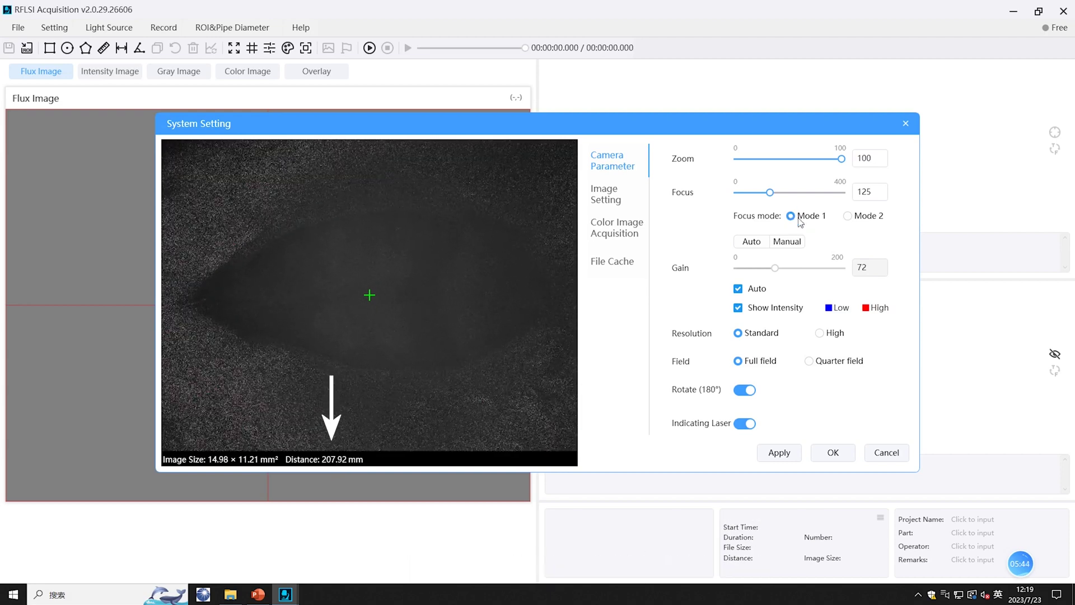
Step: Try focus Mode 2 and manual gain, then restore Mode 1 and automatic gain
{"action": "left_click", "coordinate": [849, 218]}
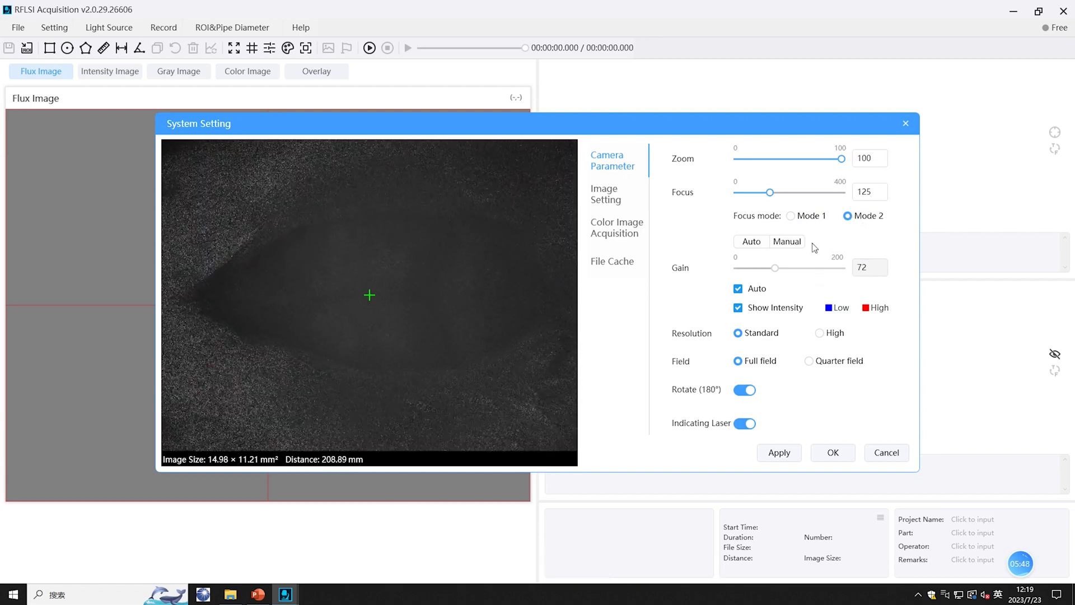
{"action": "left_click", "coordinate": [792, 216]}
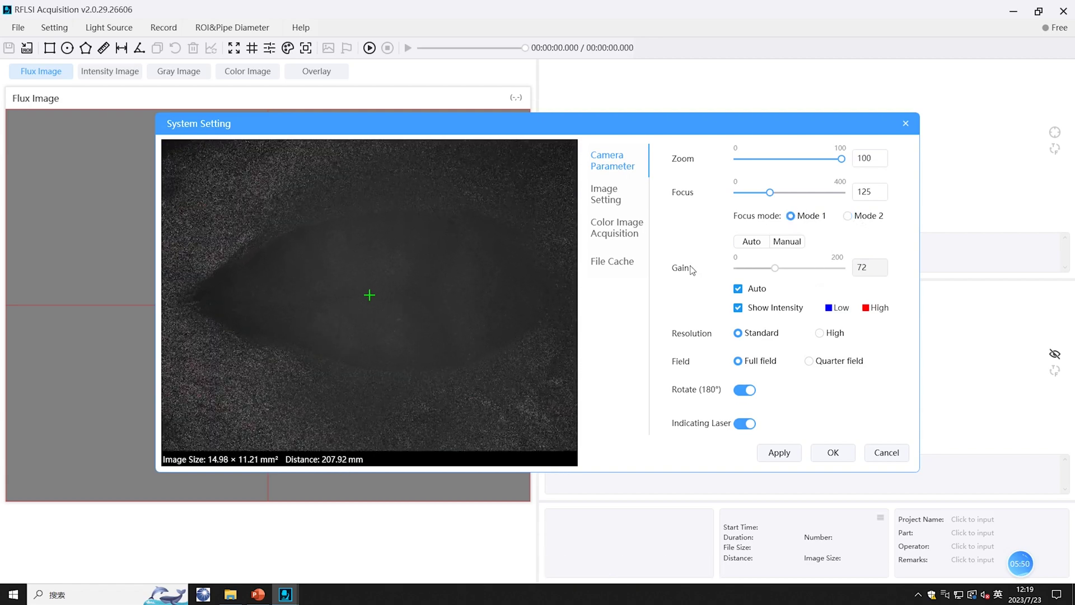
{"action": "left_click", "coordinate": [738, 290]}
{"action": "left_click", "coordinate": [738, 289]}
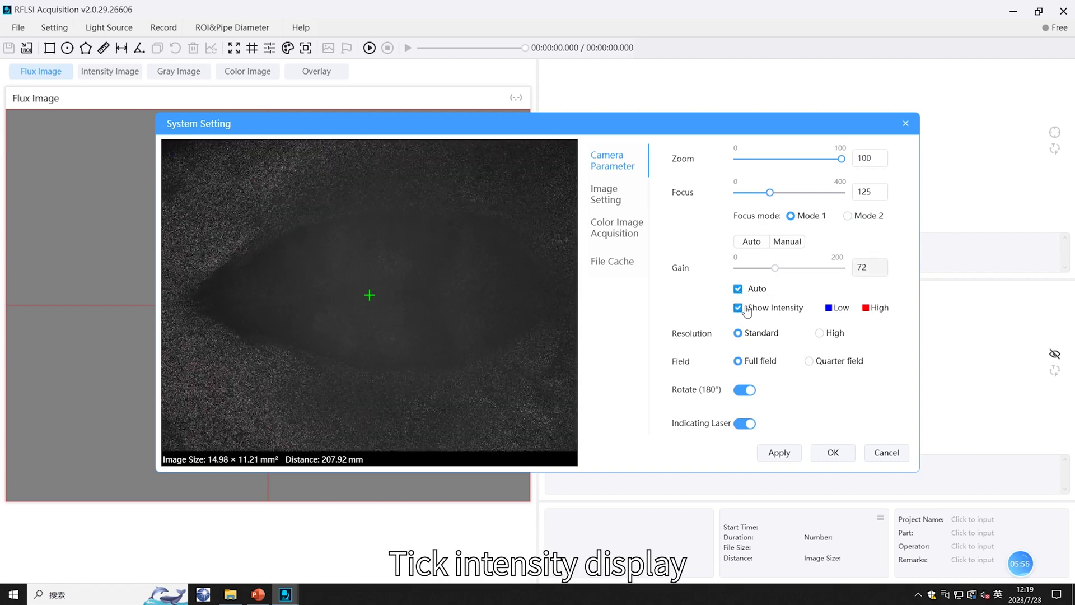
Step: Try high resolution, quarter field and no rotation, restoring Standard, Full field and 180° rotation, then open Image Setting
{"action": "left_click", "coordinate": [821, 333]}
{"action": "left_click", "coordinate": [739, 334]}
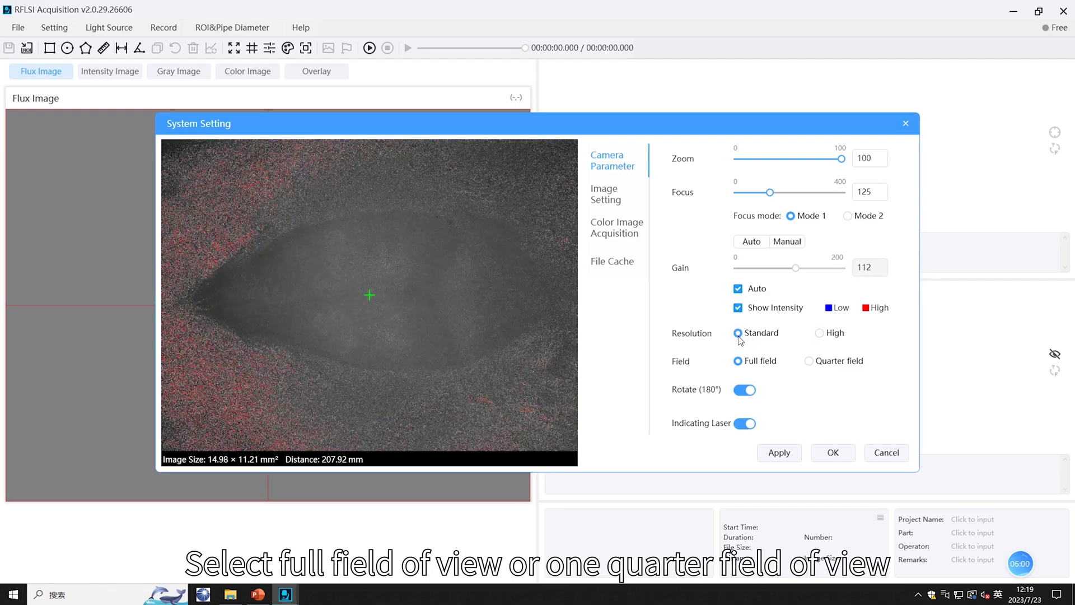
{"action": "left_click", "coordinate": [809, 362]}
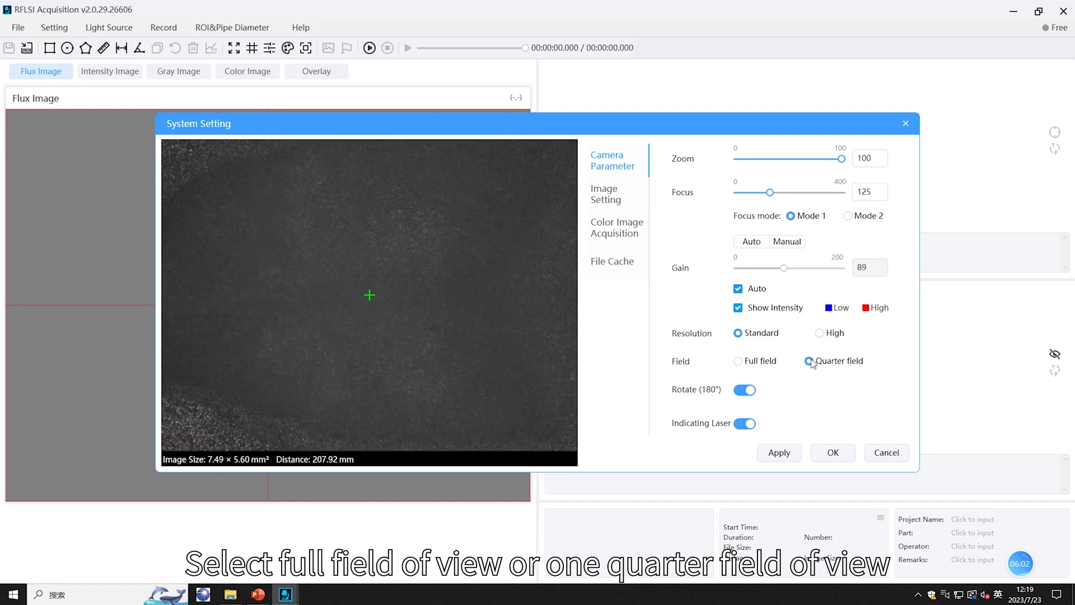
{"action": "left_click", "coordinate": [739, 363]}
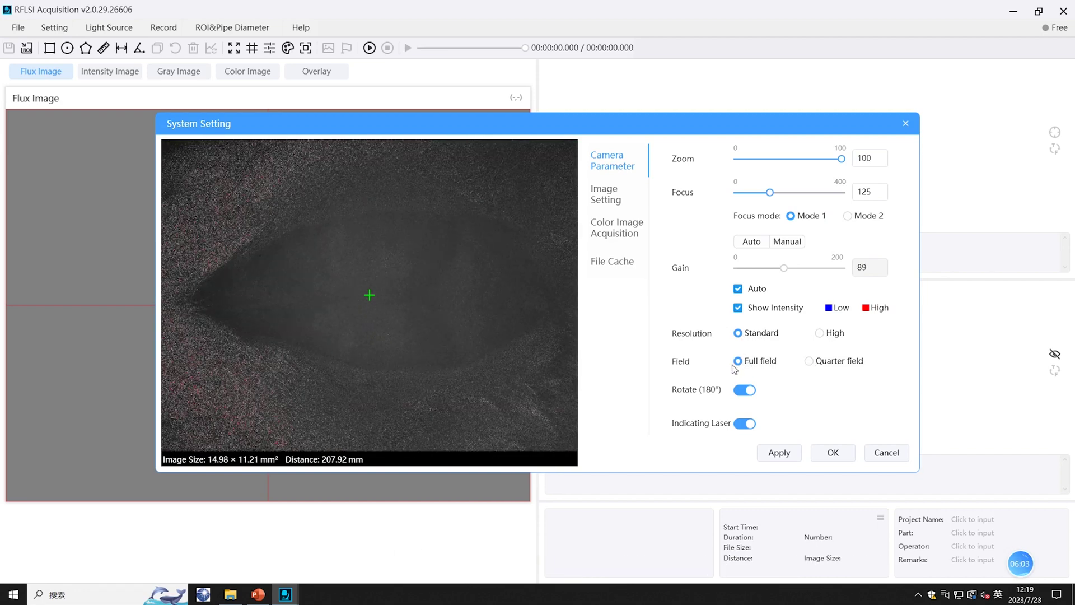
{"action": "left_click", "coordinate": [746, 390]}
{"action": "left_click", "coordinate": [746, 390]}
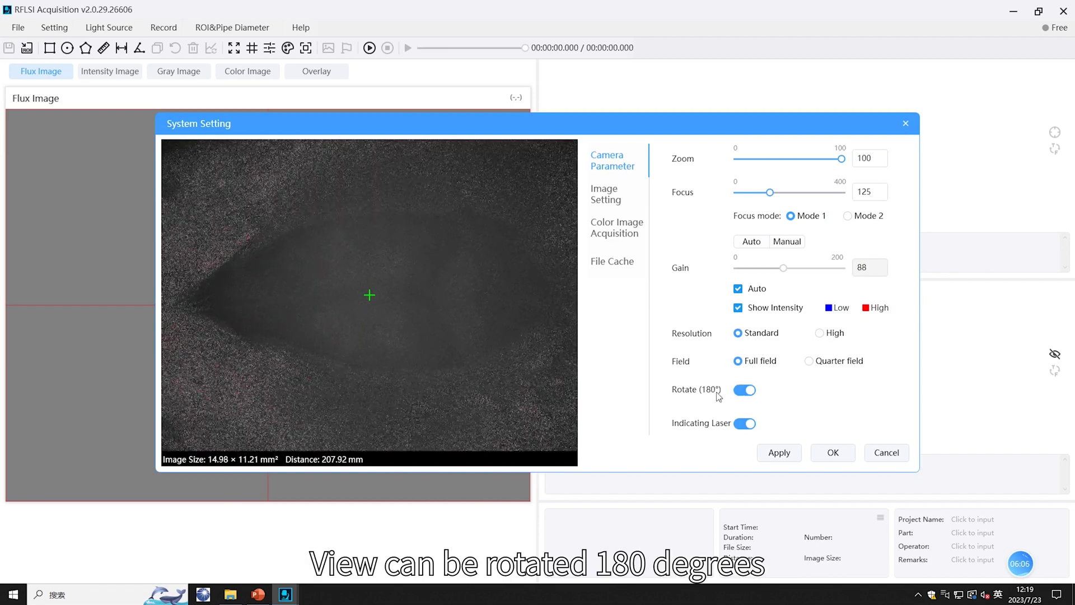
{"action": "left_click", "coordinate": [609, 194]}
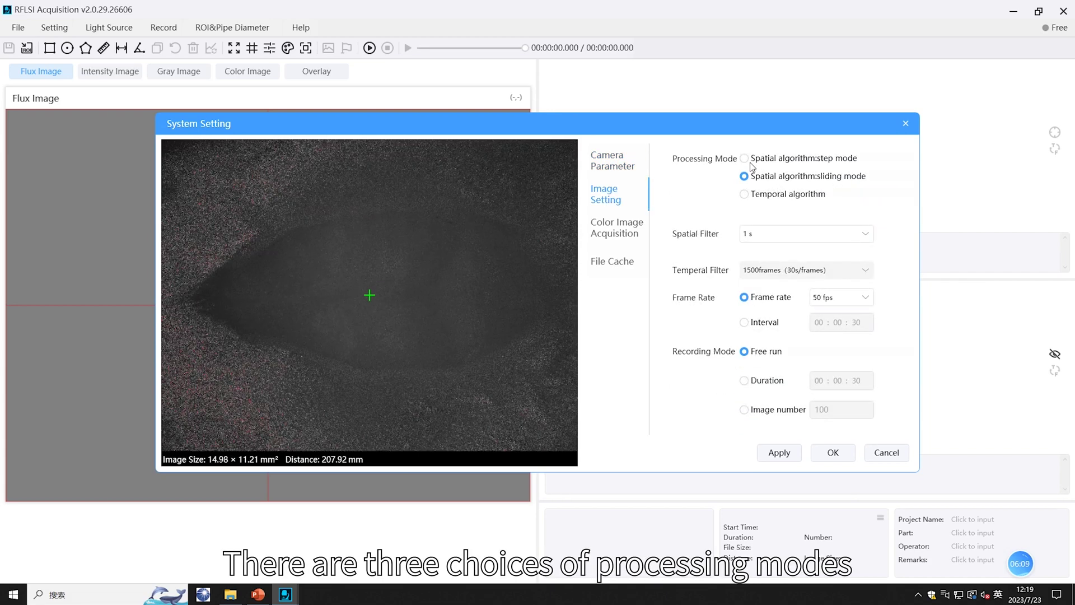
Step: Compare step-mode and temporal processing, then settle on the sliding-mode spatial algorithm
{"action": "left_click", "coordinate": [745, 159]}
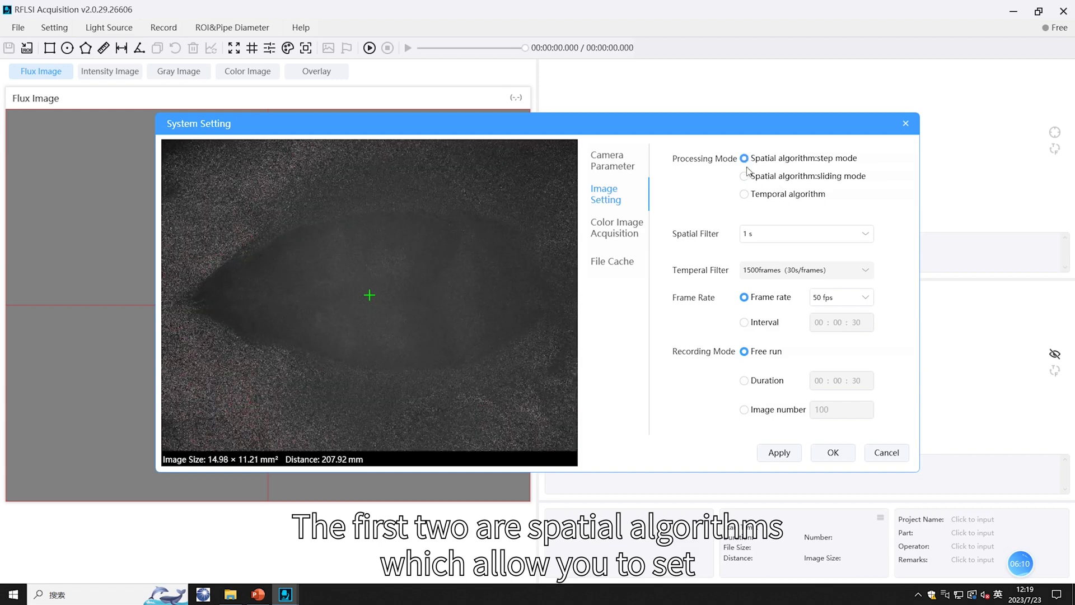
{"action": "left_click", "coordinate": [744, 177]}
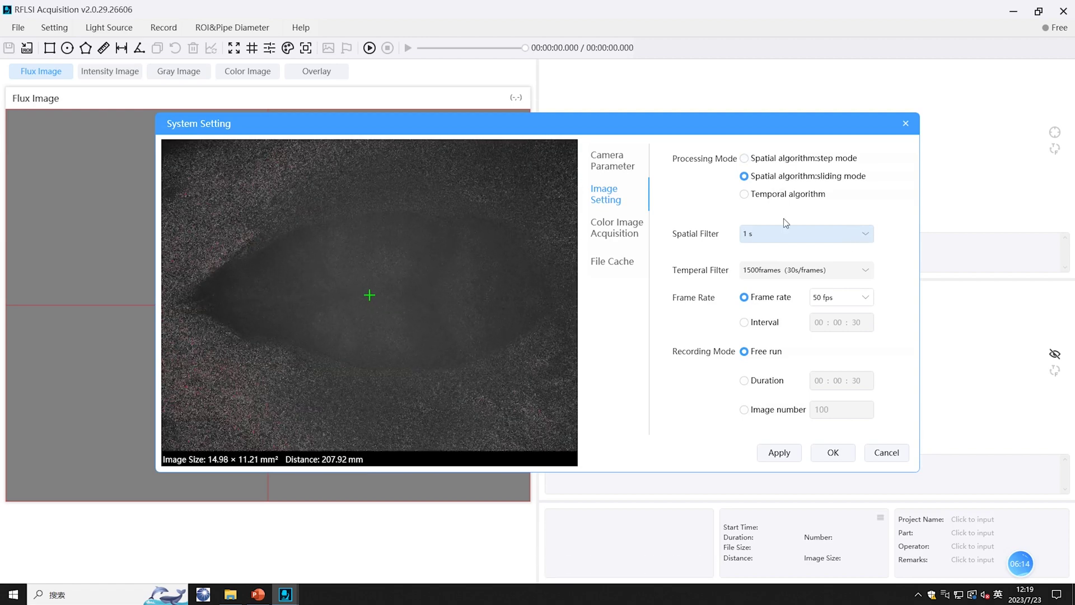
{"action": "left_click", "coordinate": [744, 194]}
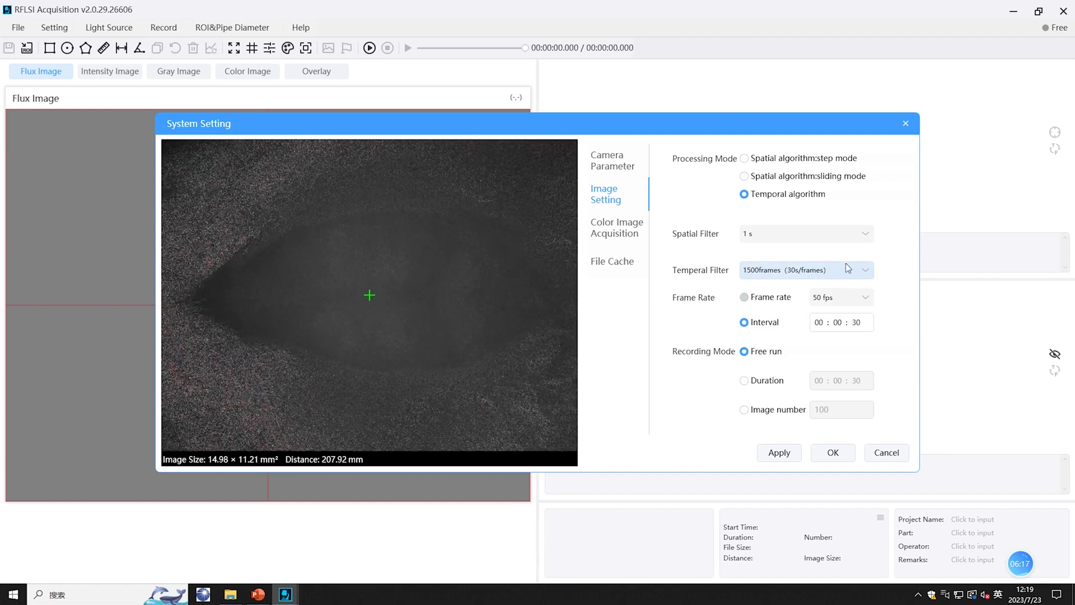
{"action": "left_click", "coordinate": [744, 177]}
Step: Keep the 1 s spatial filter and the 50 fps frame rate
{"action": "left_click", "coordinate": [869, 237]}
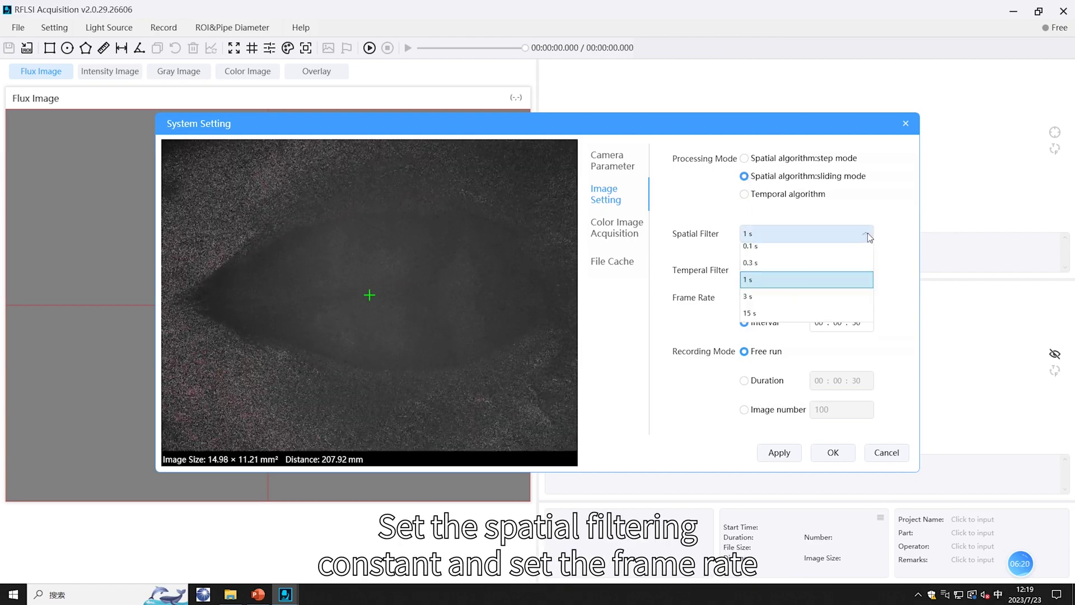
{"action": "left_click", "coordinate": [776, 279]}
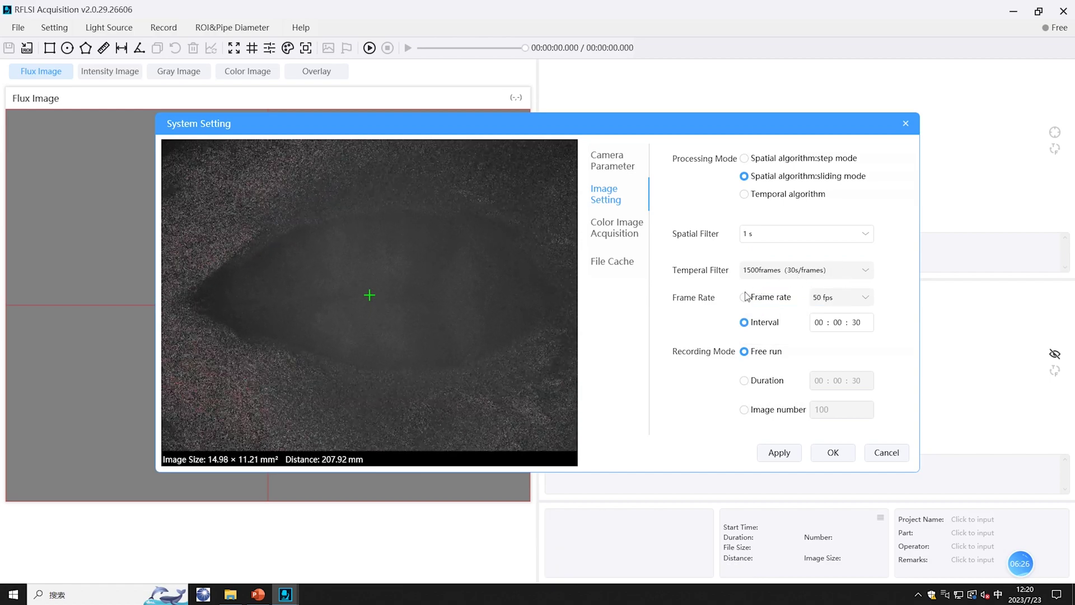
{"action": "left_click", "coordinate": [855, 297]}
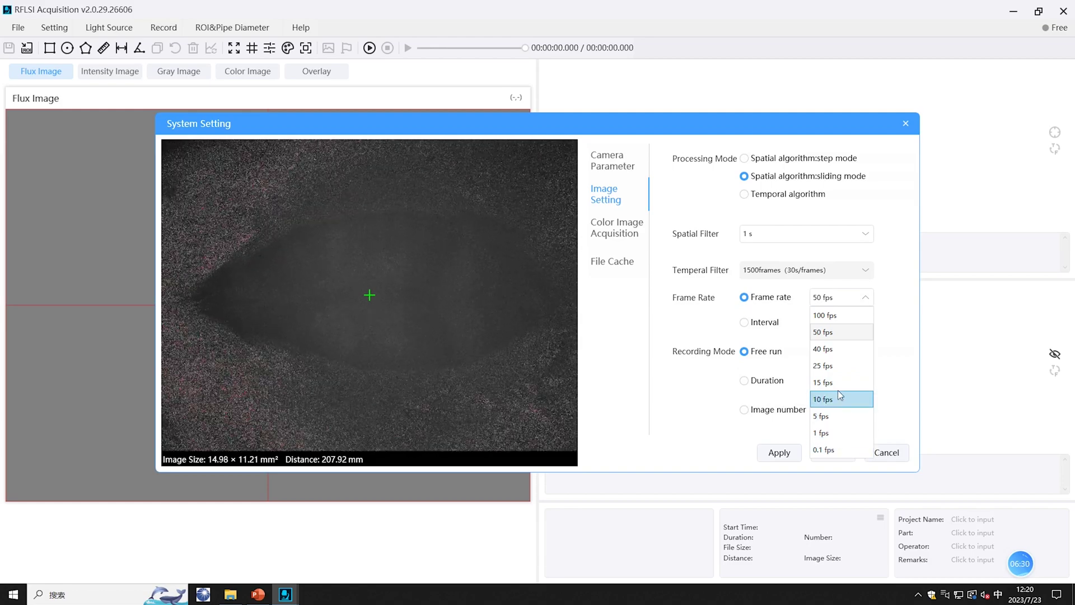
{"action": "left_click", "coordinate": [842, 334]}
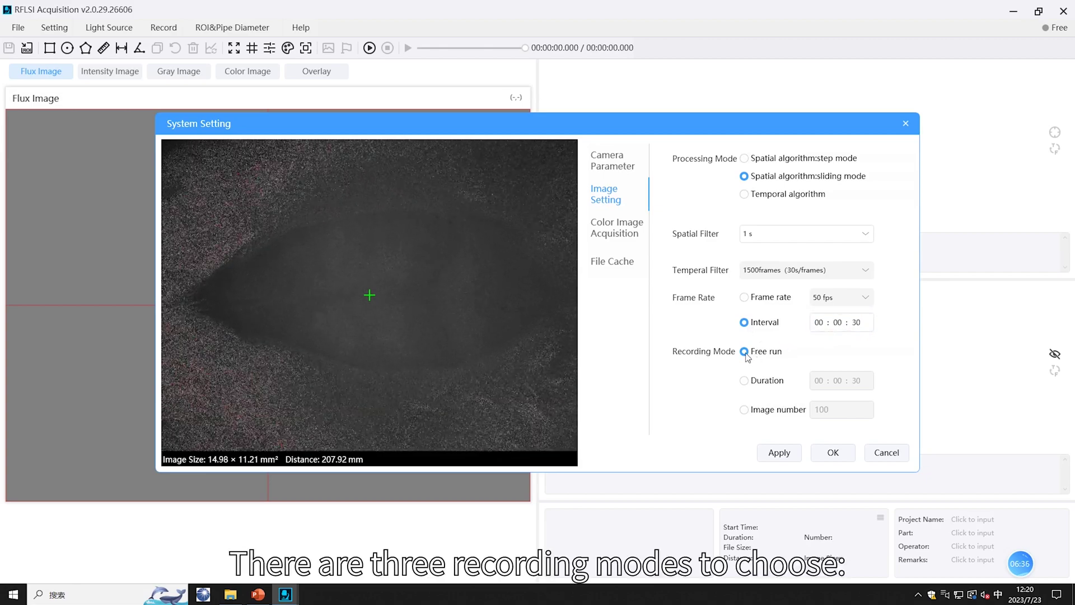
Step: Try Duration and Image number recording modes, entering 1 in the duration seconds
{"action": "left_click", "coordinate": [745, 381]}
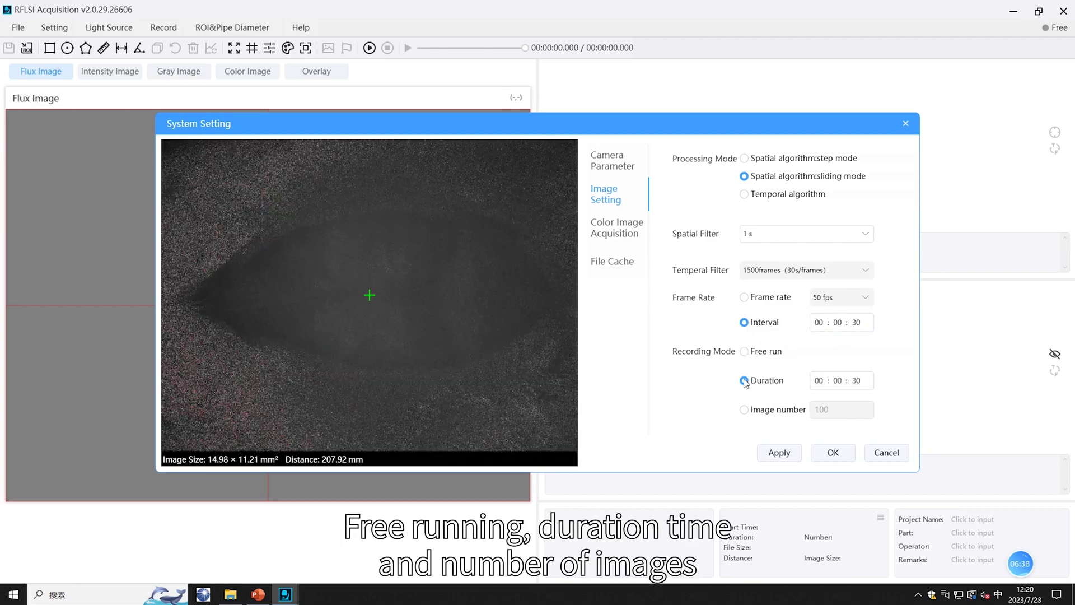
{"action": "left_click", "coordinate": [745, 410]}
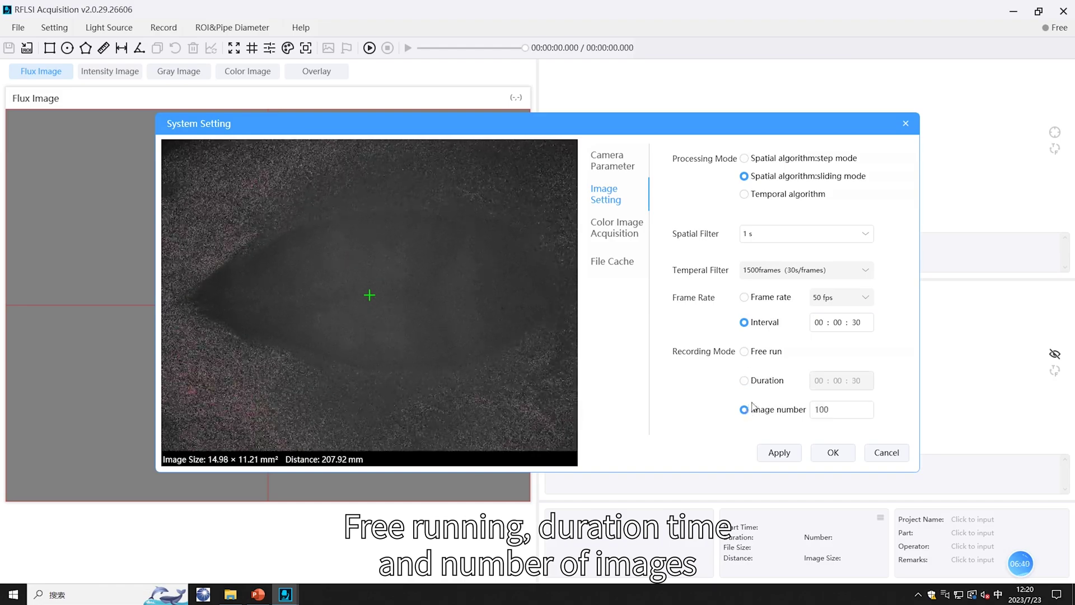
{"action": "left_click", "coordinate": [745, 382]}
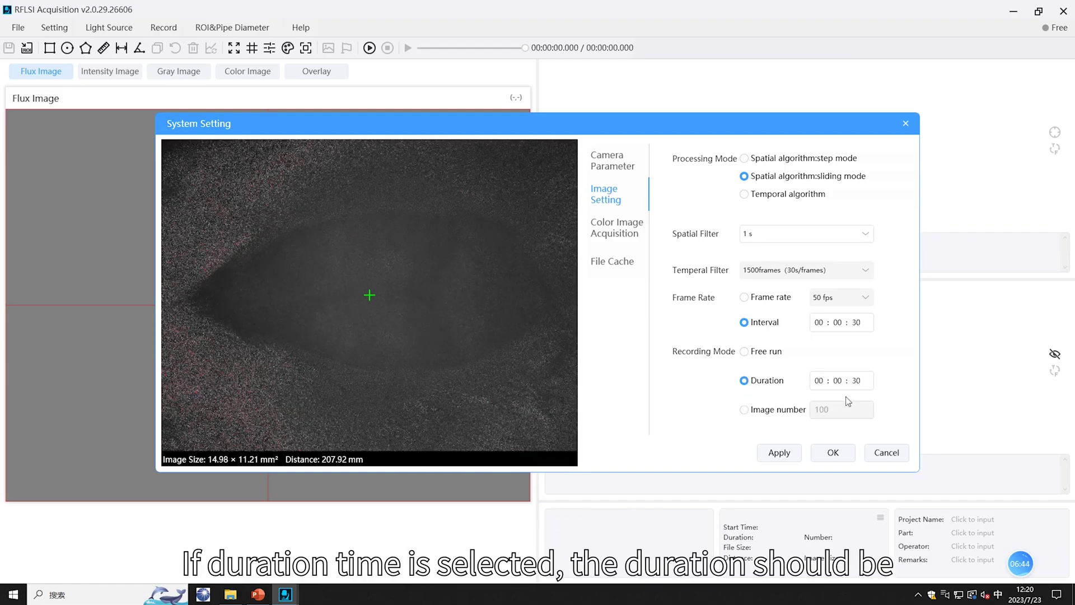
{"action": "left_click", "coordinate": [863, 385]}
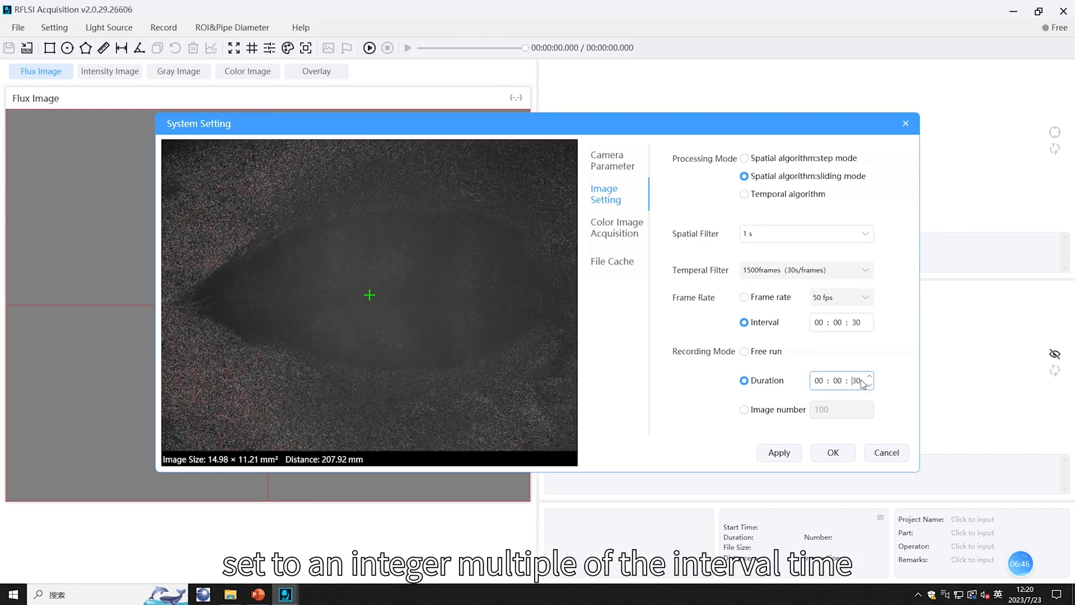
{"action": "type", "text": "1"}
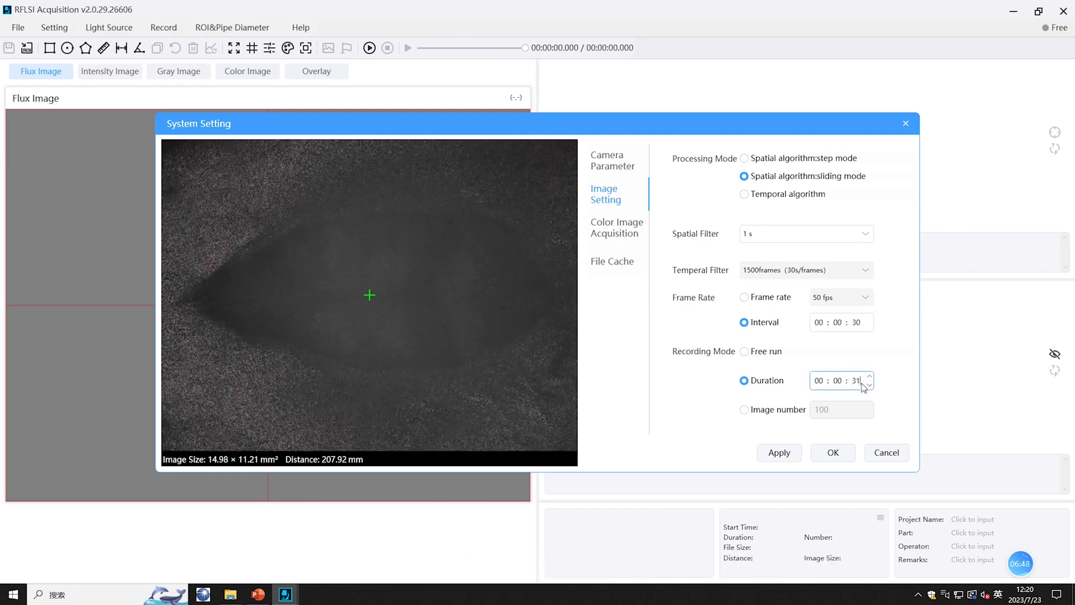
{"action": "left_click", "coordinate": [881, 386]}
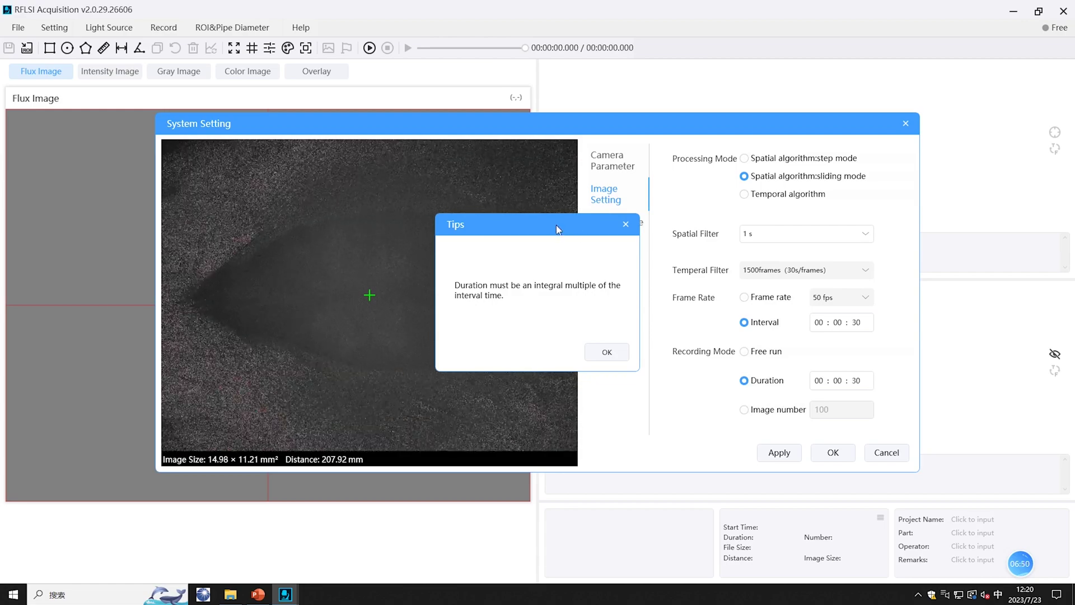
Step: Dismiss the duration-multiple warning and open Color Image Acquisition
{"action": "left_click_drag", "start_coordinate": [556, 224], "coordinate": [569, 240]}
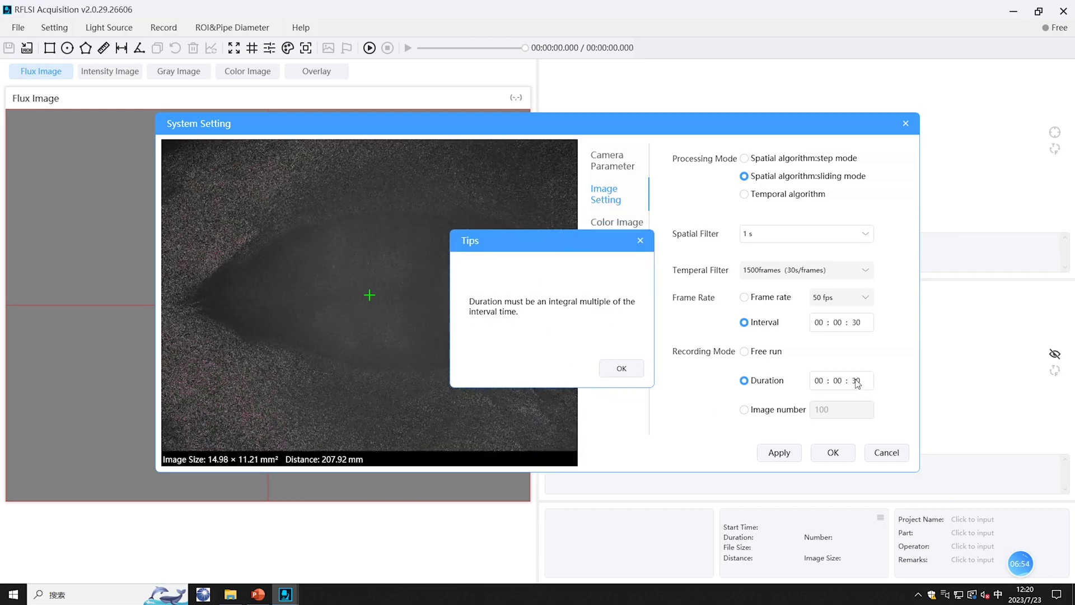
{"action": "left_click", "coordinate": [623, 369]}
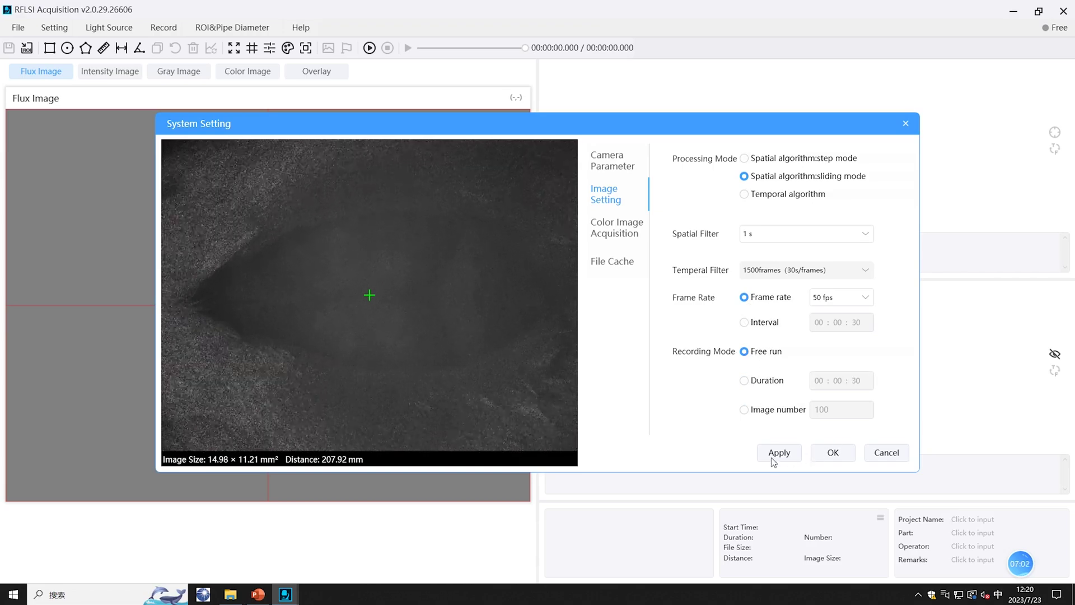
{"action": "left_click", "coordinate": [618, 228]}
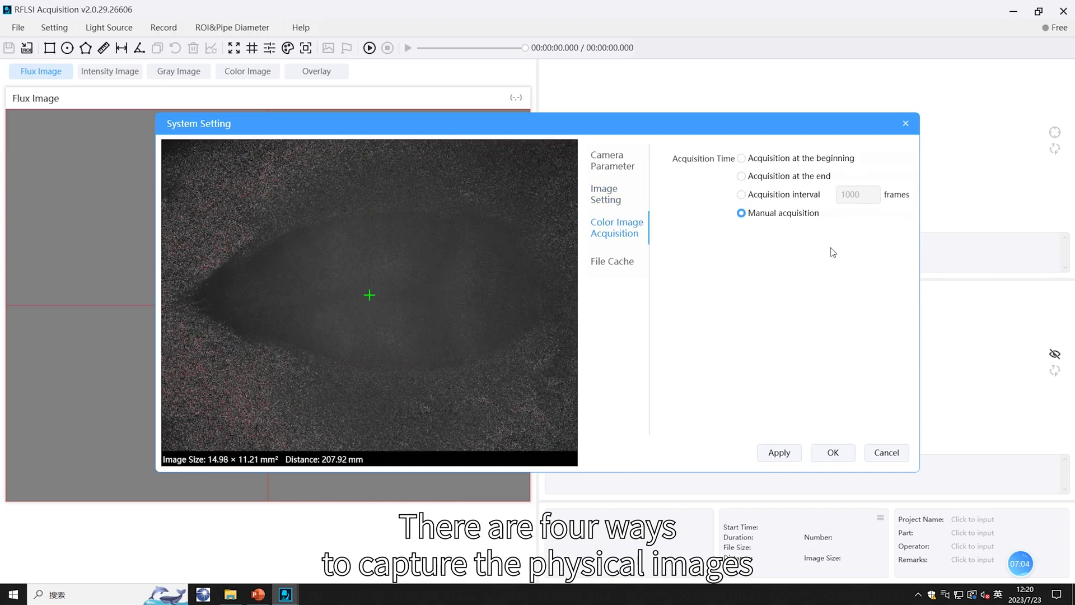
Step: Review the colour Acquisition Time options, leaving Manual, and open File Cache settings
{"action": "left_click", "coordinate": [742, 159]}
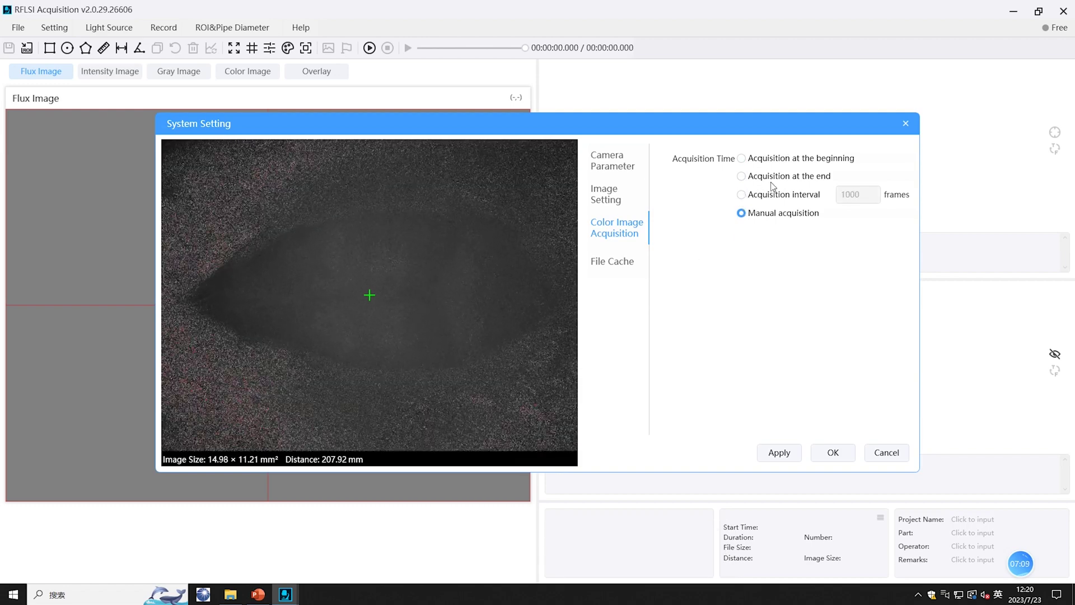
{"action": "left_click", "coordinate": [618, 266]}
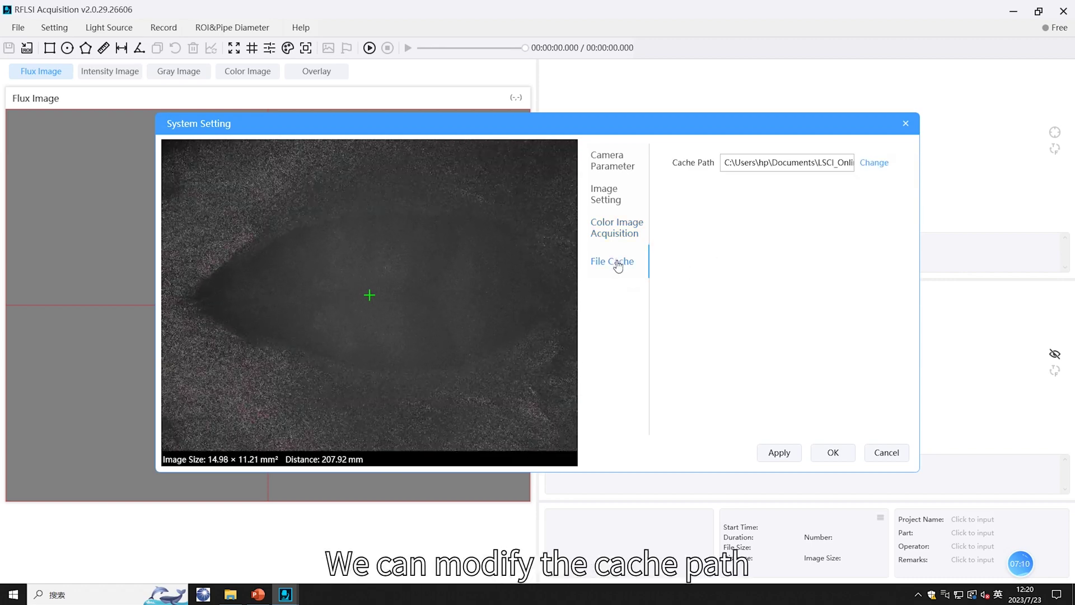
Step: Point the cache to a new C: folder, save System Setting, and start recording
{"action": "left_click", "coordinate": [868, 163]}
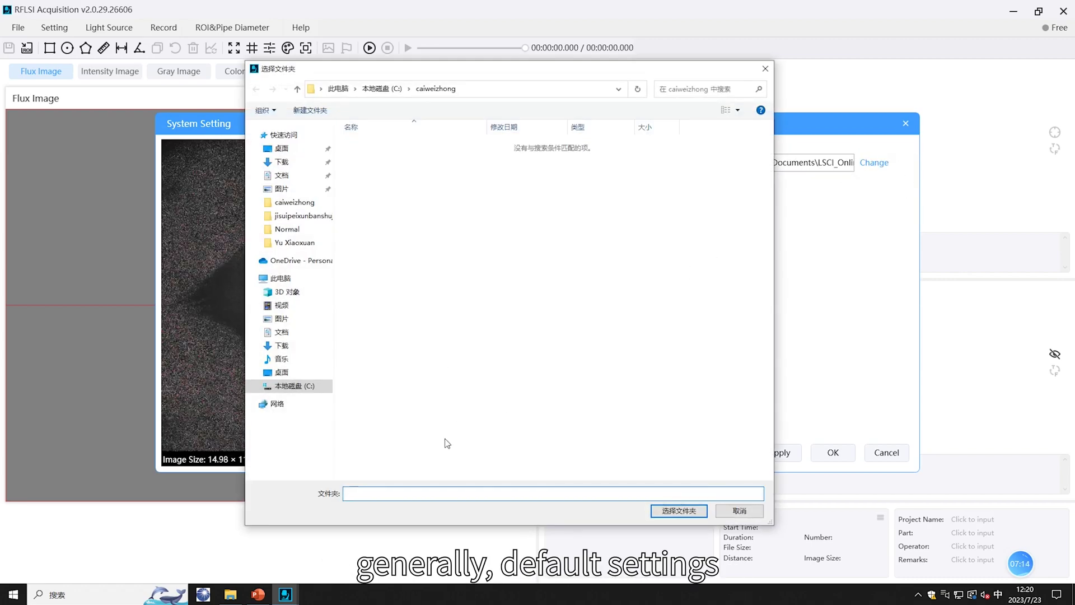
{"action": "left_click", "coordinate": [679, 511]}
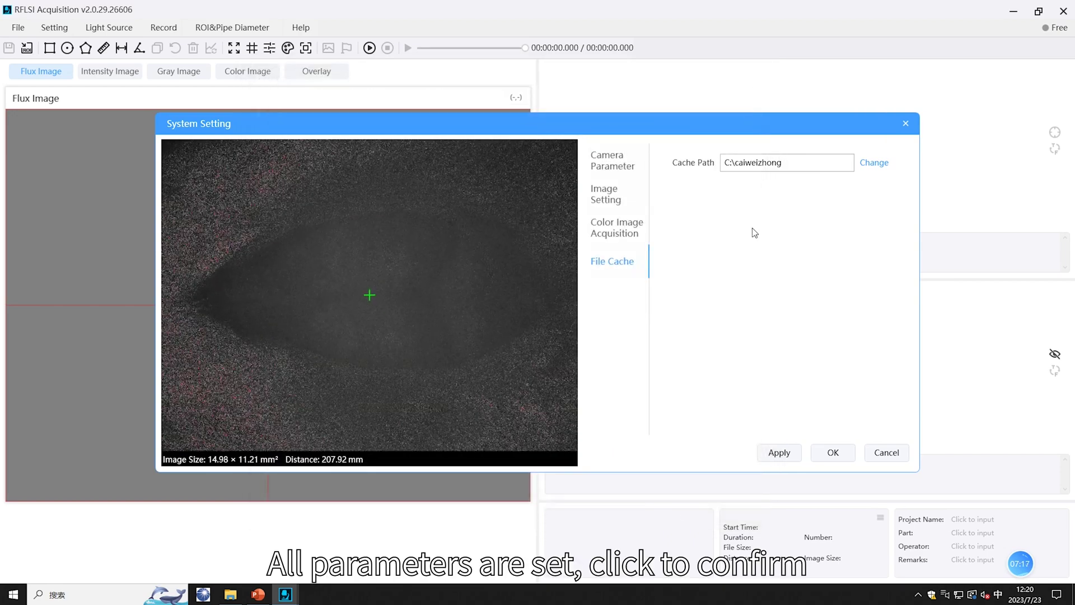
{"action": "left_click", "coordinate": [833, 452]}
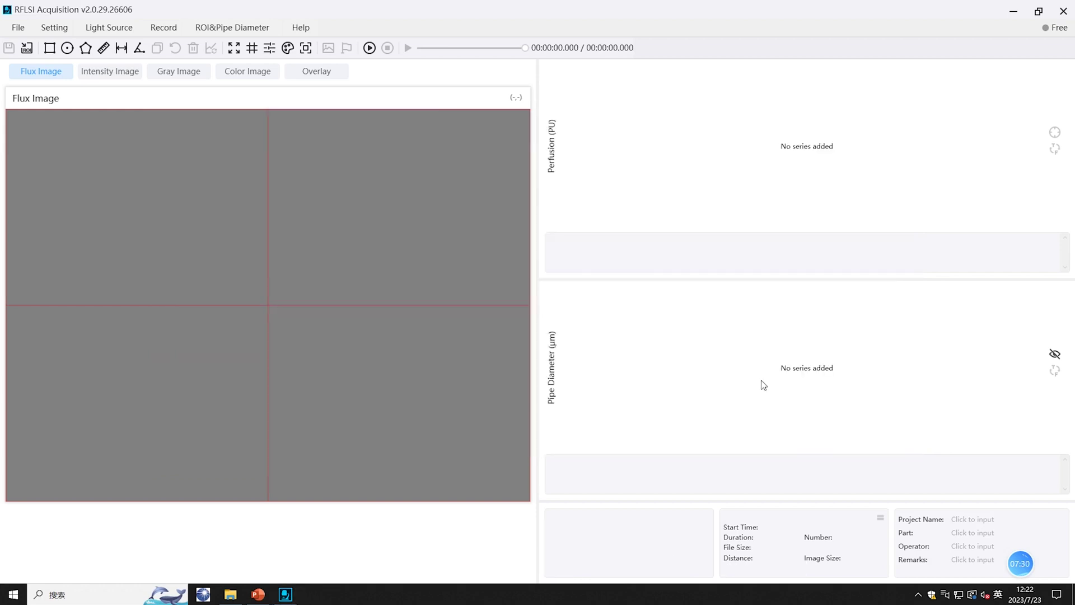
{"action": "left_click", "coordinate": [369, 48]}
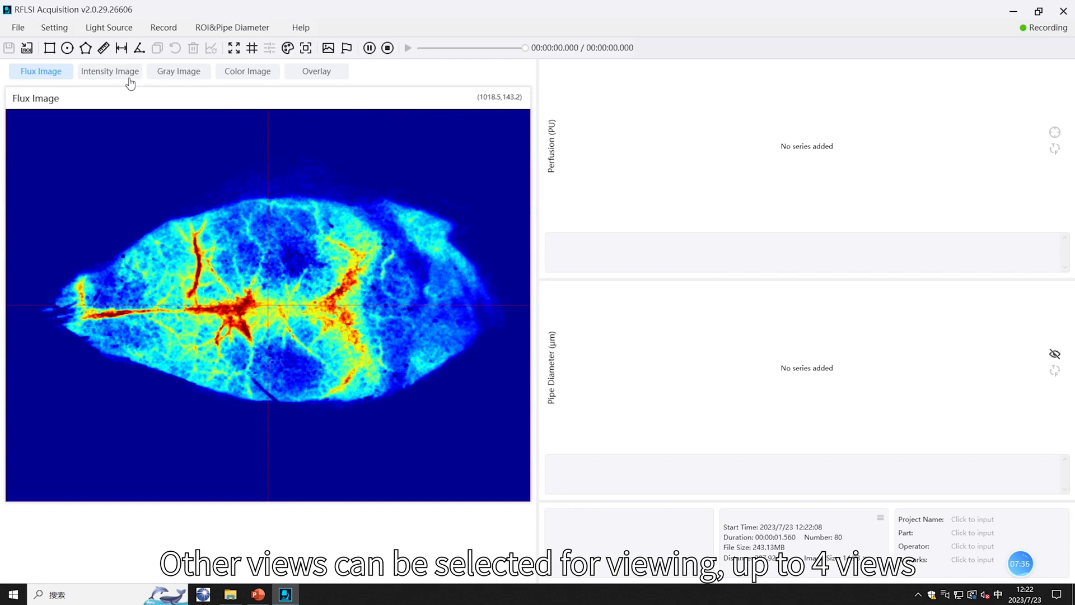
Step: Add Intensity, Gray and Color Image views, try Overlay, then restore the Color Image view
{"action": "left_click", "coordinate": [129, 80]}
{"action": "left_click", "coordinate": [181, 74]}
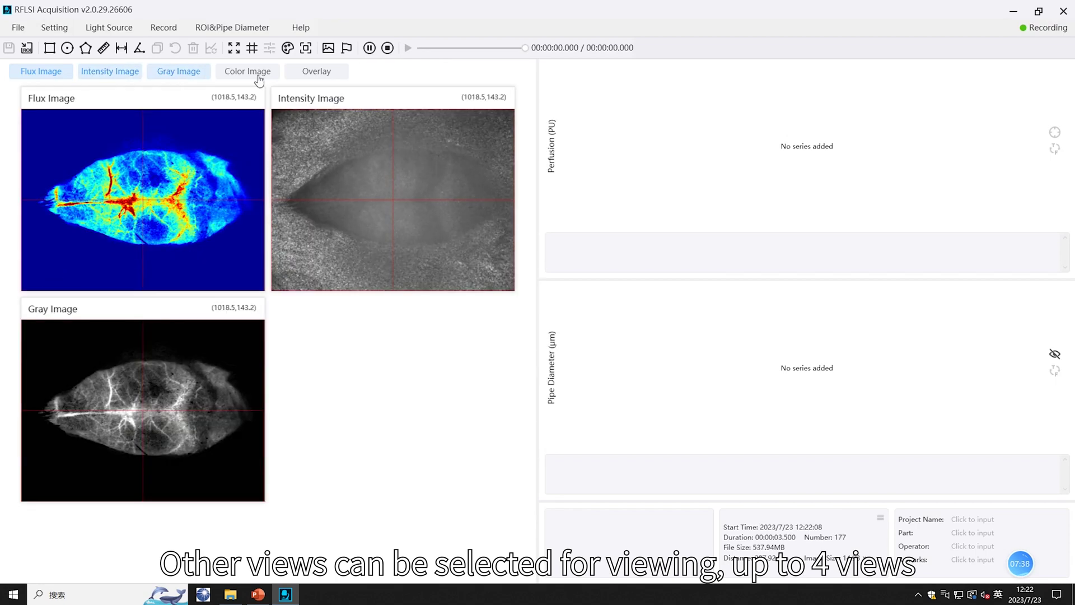
{"action": "left_click", "coordinate": [259, 78]}
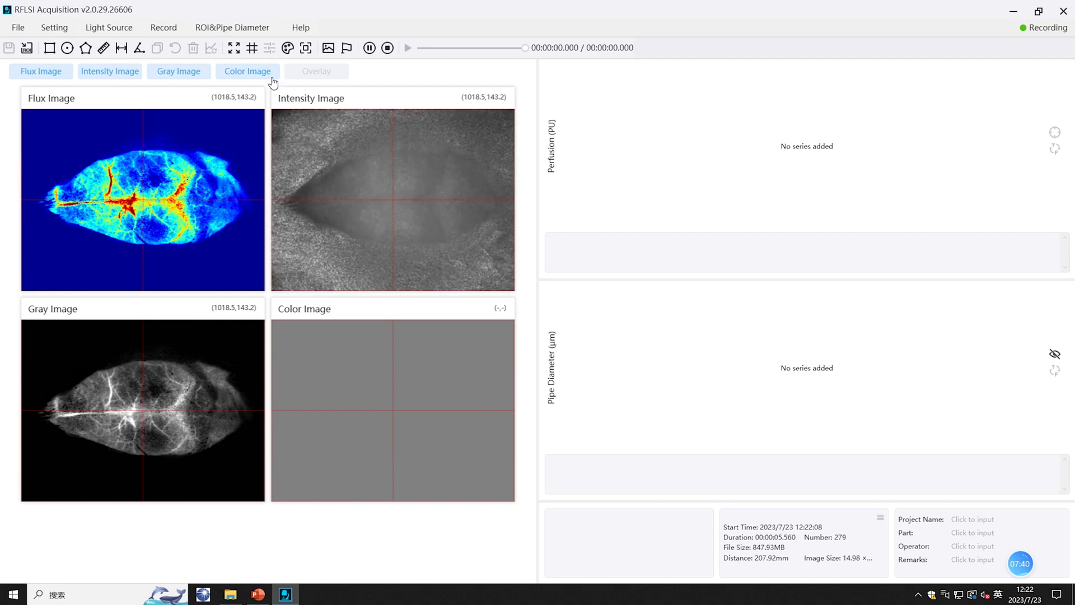
{"action": "left_click", "coordinate": [271, 78]}
{"action": "left_click", "coordinate": [316, 71]}
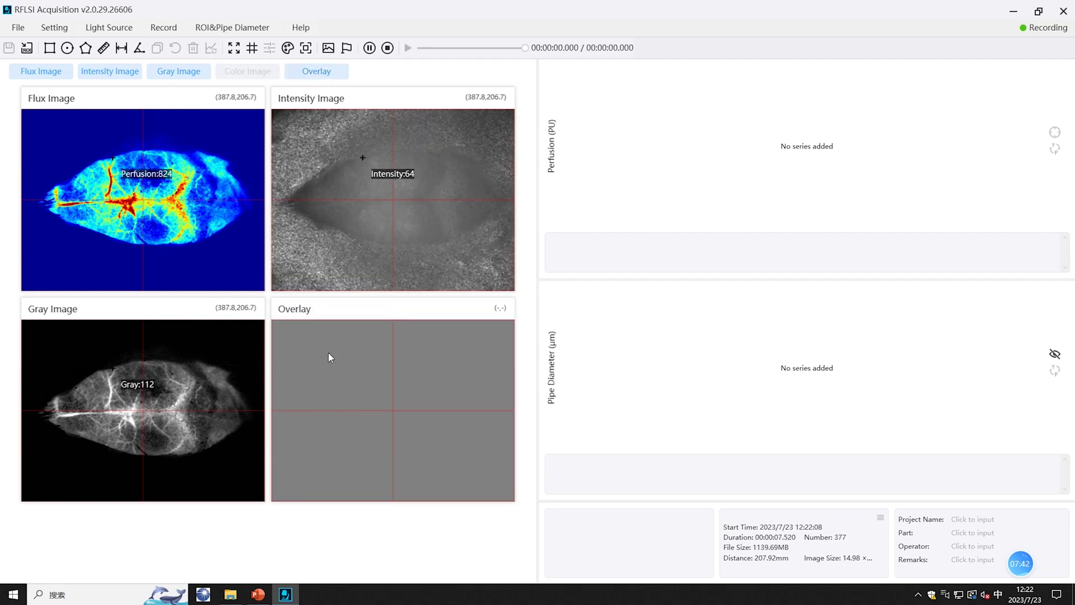
{"action": "left_click", "coordinate": [338, 71]}
{"action": "left_click", "coordinate": [248, 73]}
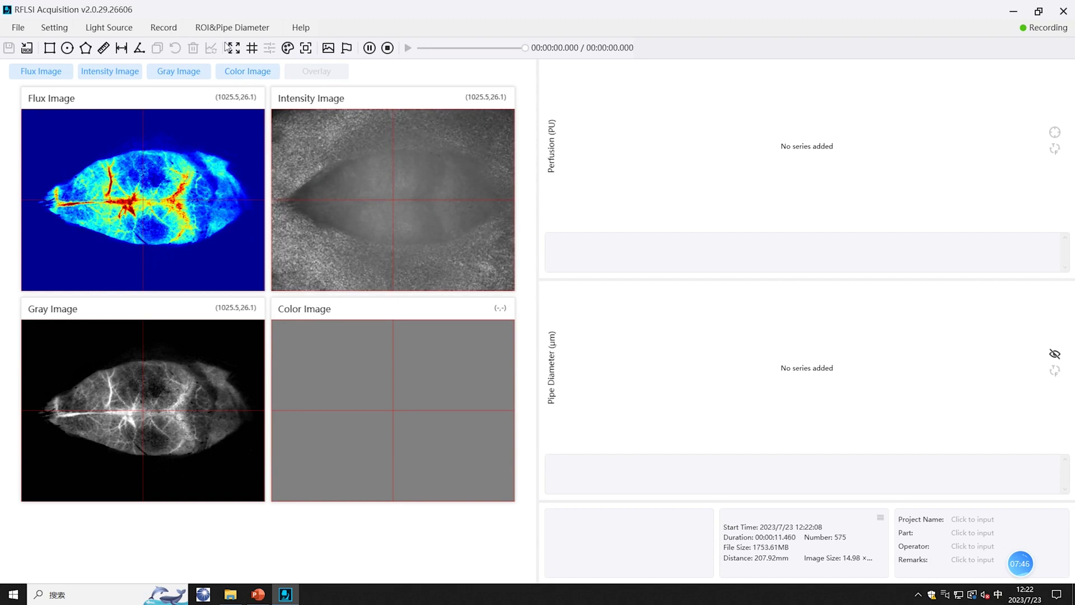
{"action": "left_click", "coordinate": [54, 27]}
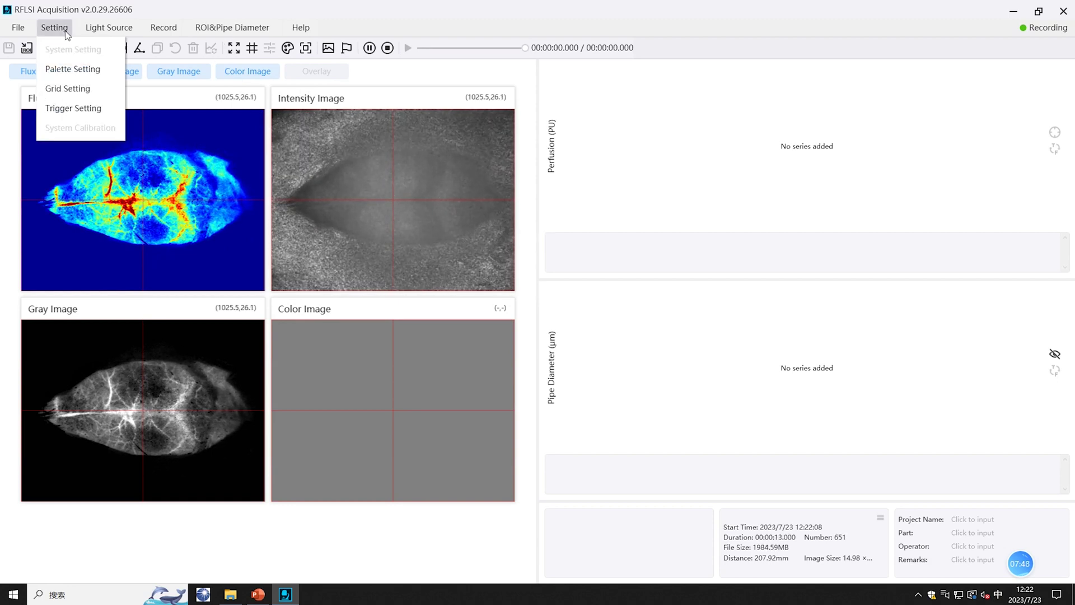
Step: Open Palette Setting, move it aside, and apply the blue-background flux palette
{"action": "left_click", "coordinate": [82, 70]}
{"action": "left_click_drag", "start_coordinate": [438, 87], "coordinate": [695, 90]}
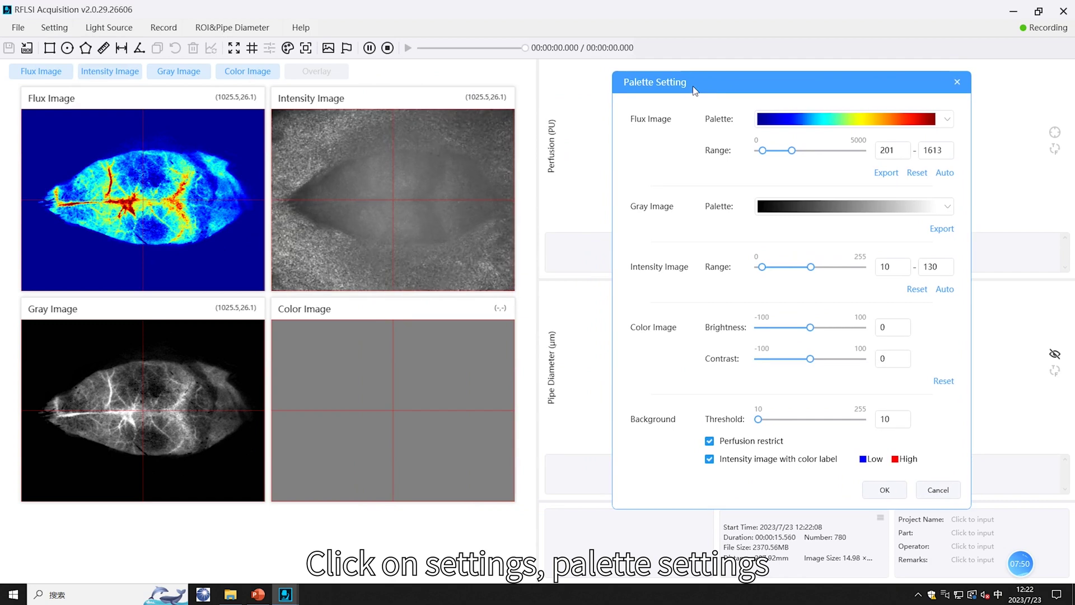
{"action": "left_click", "coordinate": [949, 123]}
{"action": "left_click", "coordinate": [908, 133]}
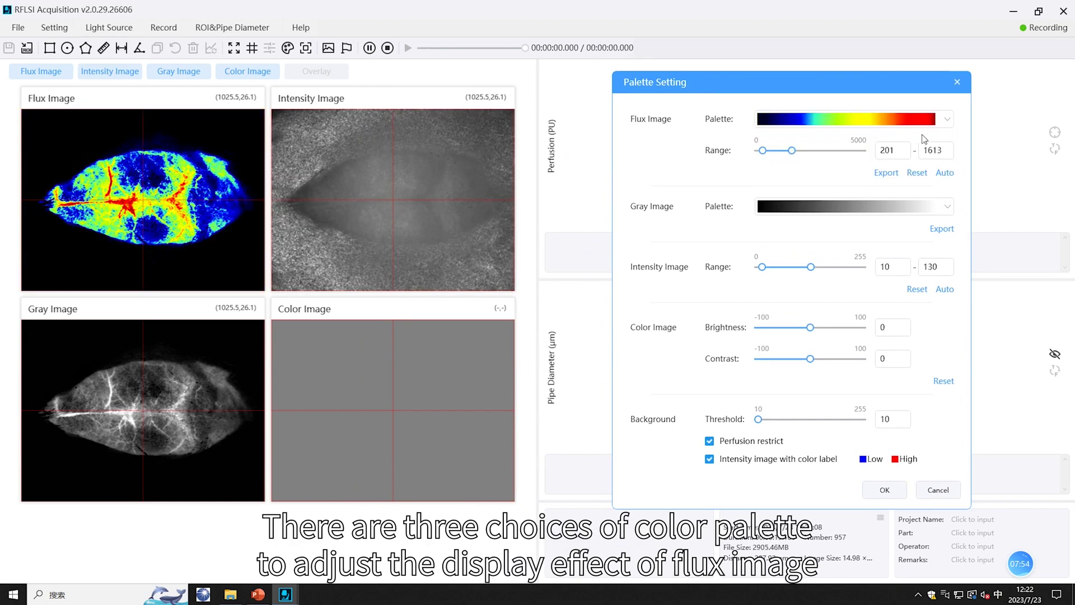
{"action": "left_click", "coordinate": [948, 119]}
{"action": "left_click", "coordinate": [898, 157]}
{"action": "left_click", "coordinate": [948, 120]}
{"action": "left_click", "coordinate": [910, 171]}
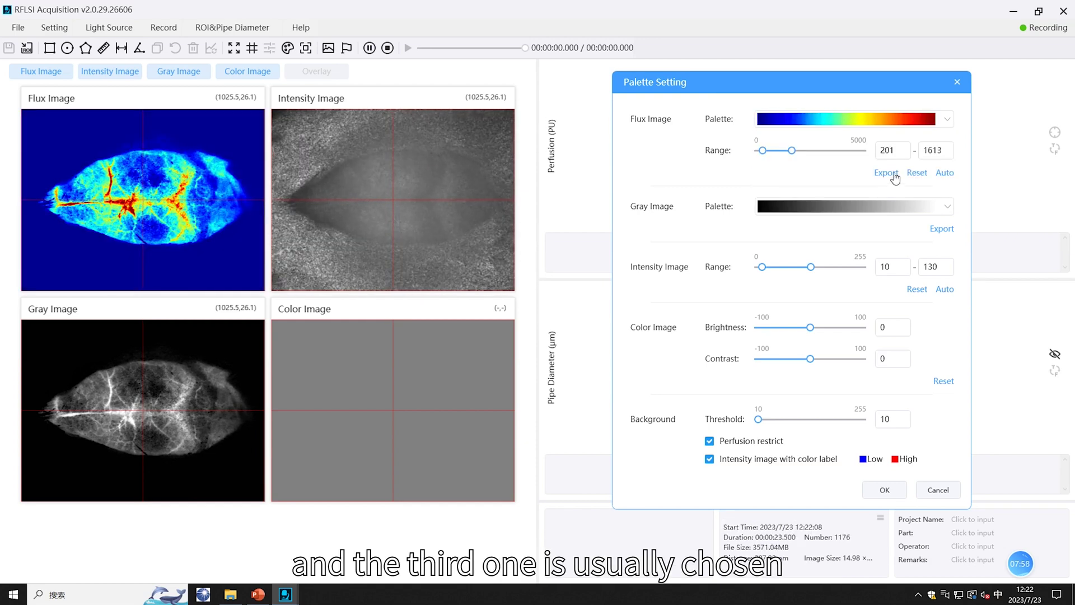
Step: Adjust the flux range, resetting it to 0–1000 and then auto-fitting it
{"action": "left_click_drag", "start_coordinate": [795, 157], "coordinate": [767, 155]}
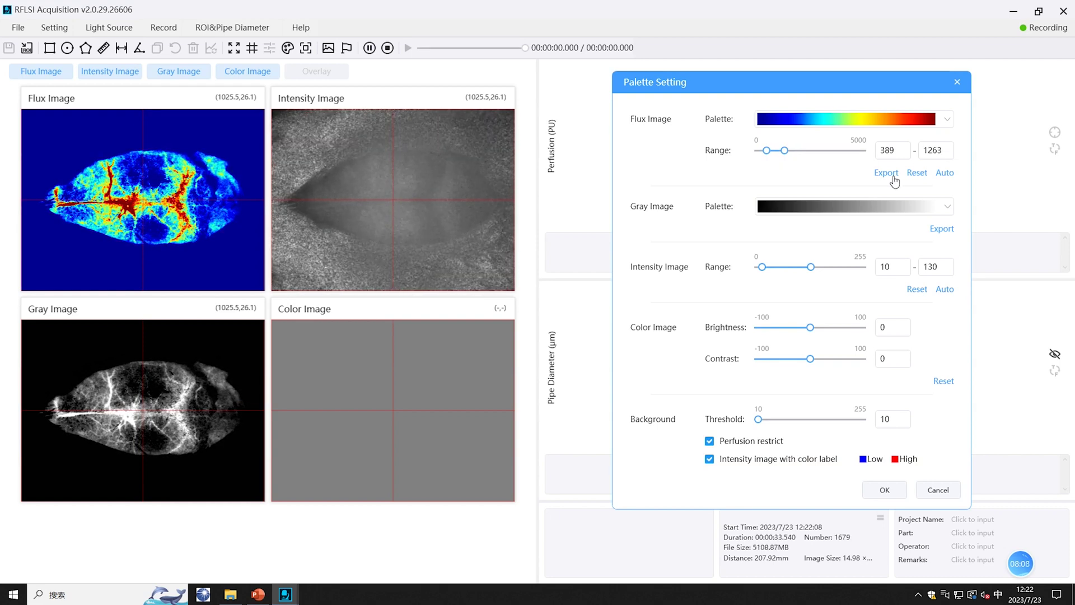
{"action": "left_click", "coordinate": [916, 173]}
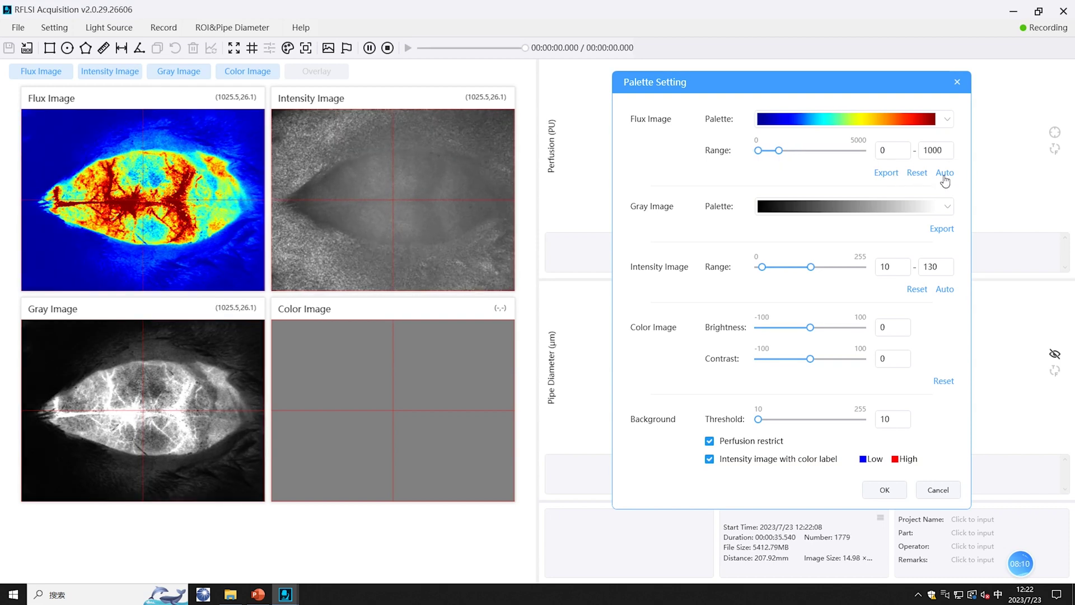
{"action": "left_click", "coordinate": [944, 174]}
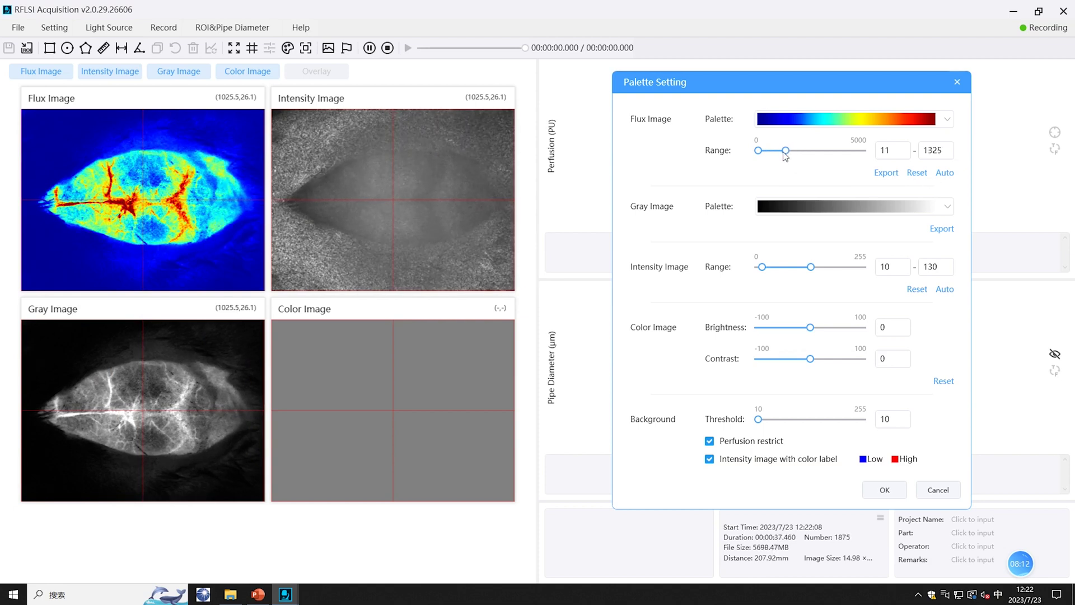
{"action": "left_click_drag", "start_coordinate": [762, 154], "coordinate": [767, 157]}
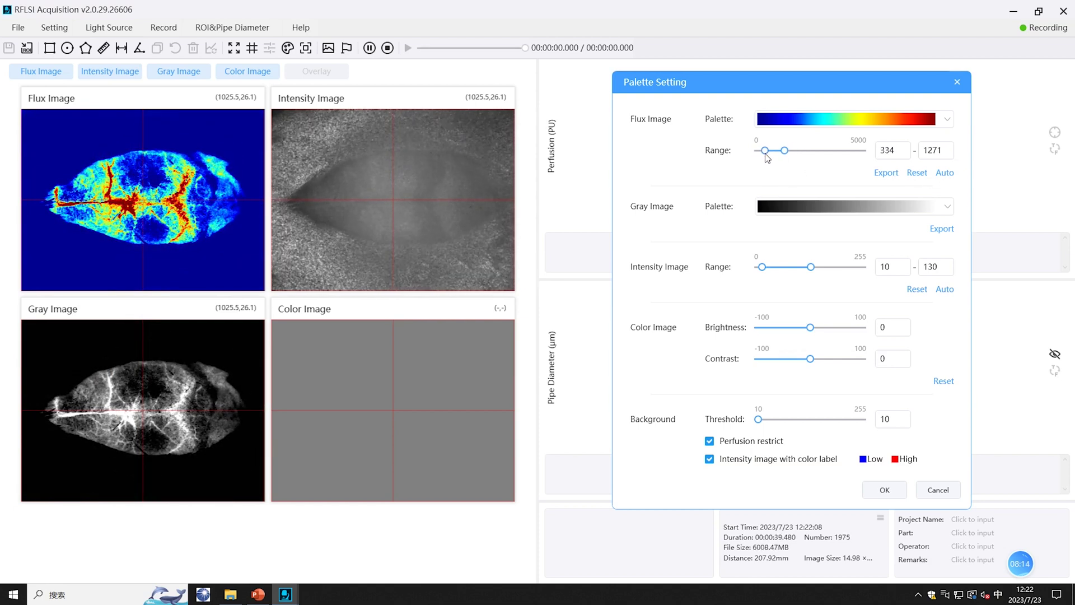
Step: Invert the gray palette, auto-set the intensity range to 15–162, and apply
{"action": "left_click", "coordinate": [945, 211]}
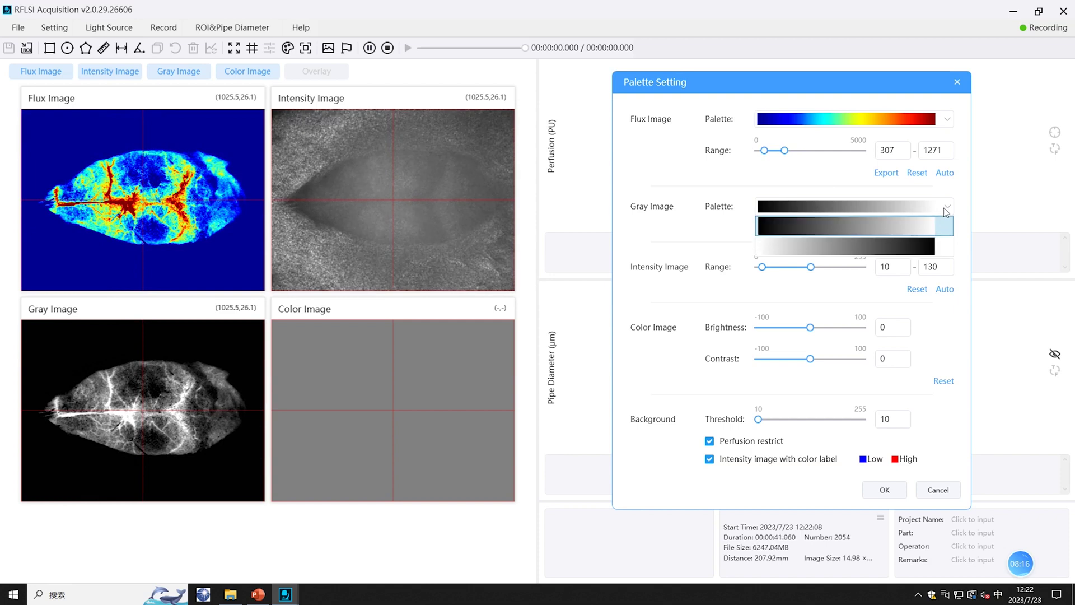
{"action": "left_click", "coordinate": [888, 246]}
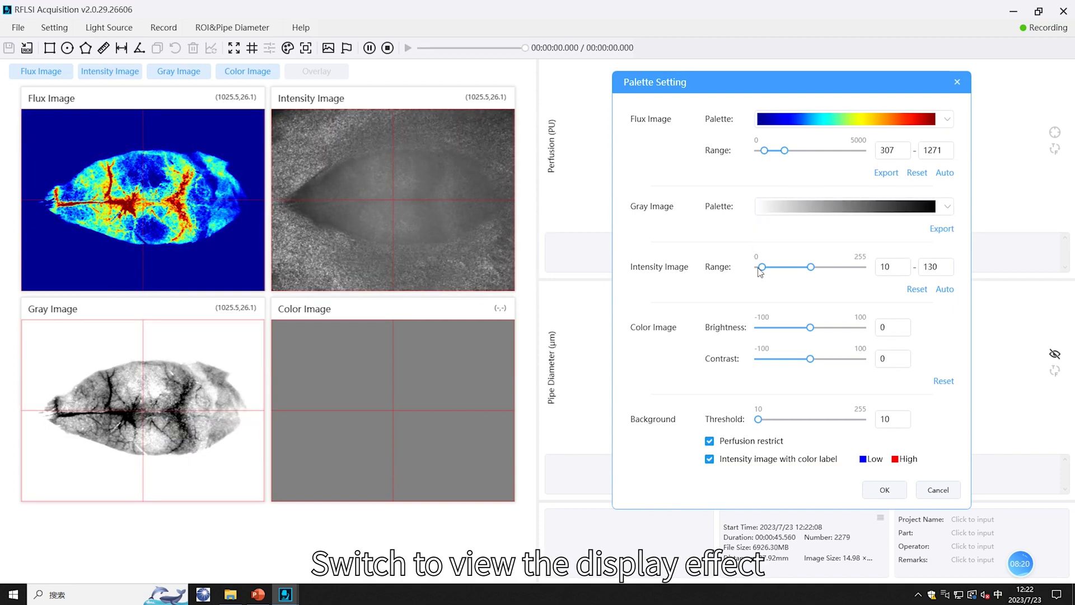
{"action": "left_click_drag", "start_coordinate": [762, 268], "coordinate": [816, 277]}
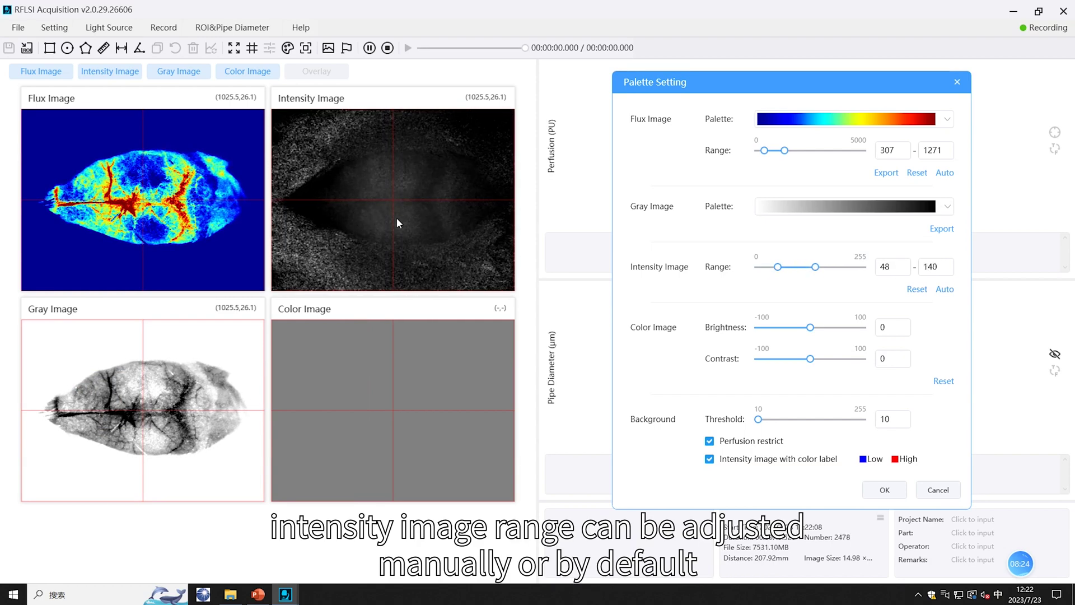
{"action": "left_click", "coordinate": [945, 290]}
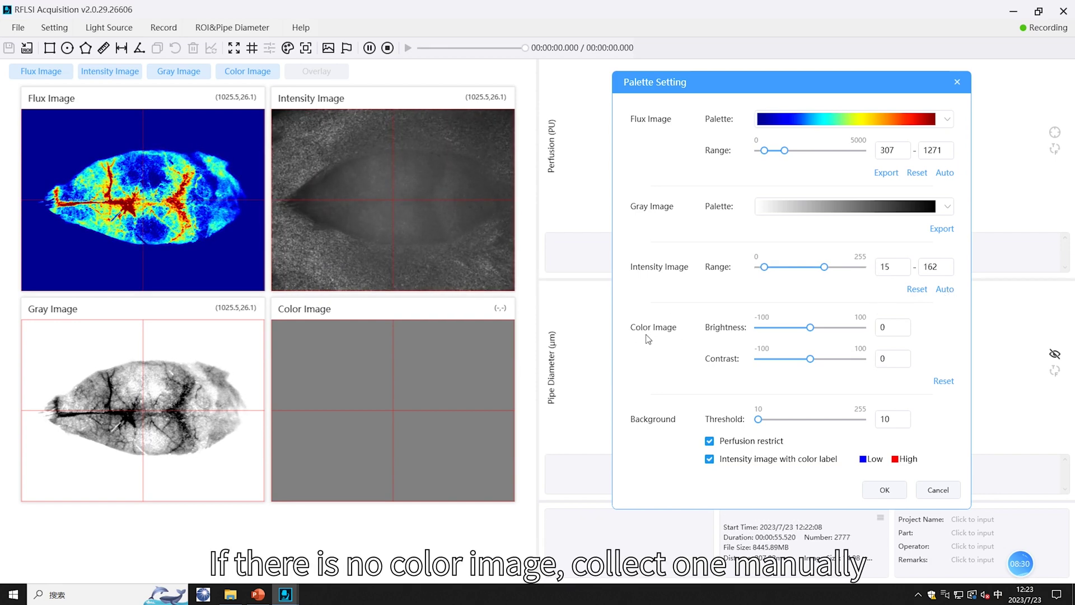
{"action": "left_click", "coordinate": [884, 490]}
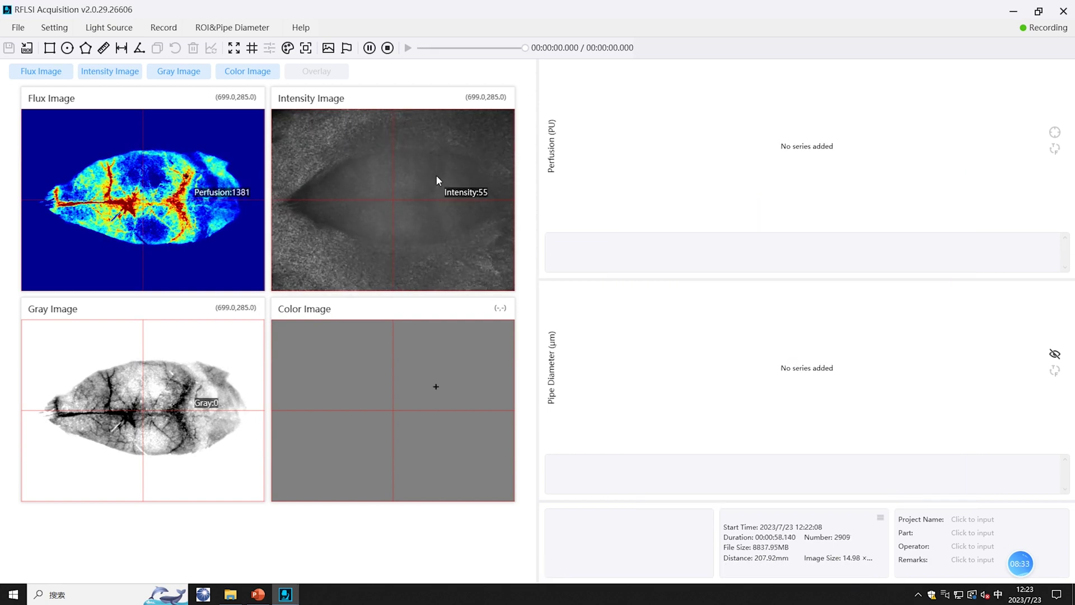
Step: Capture a colour image of the exposed brain, then bring up the Setting menu
{"action": "left_click", "coordinate": [328, 49]}
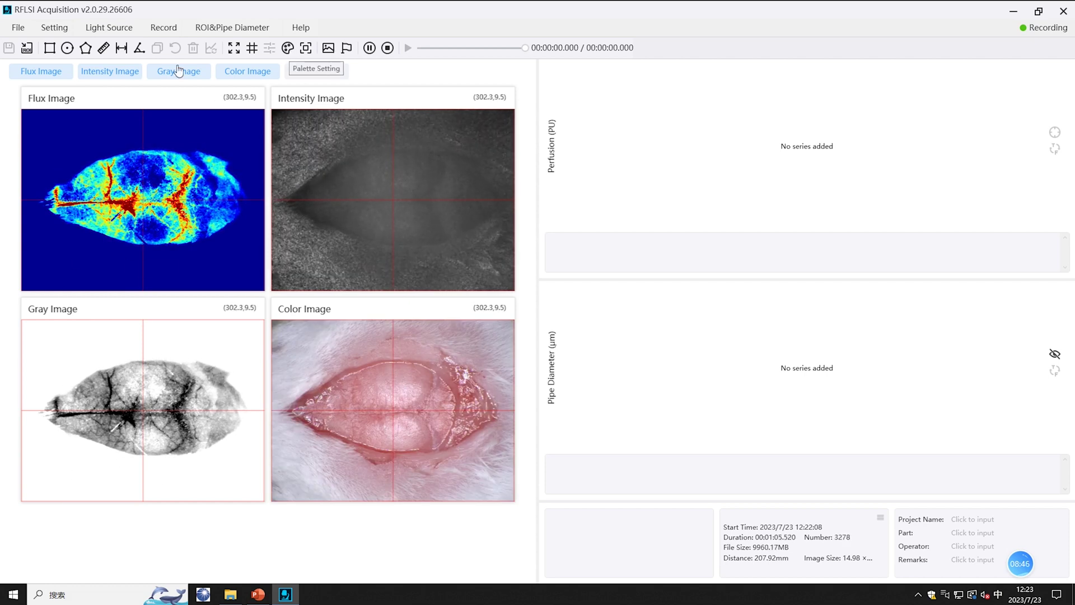
{"action": "left_click", "coordinate": [56, 28]}
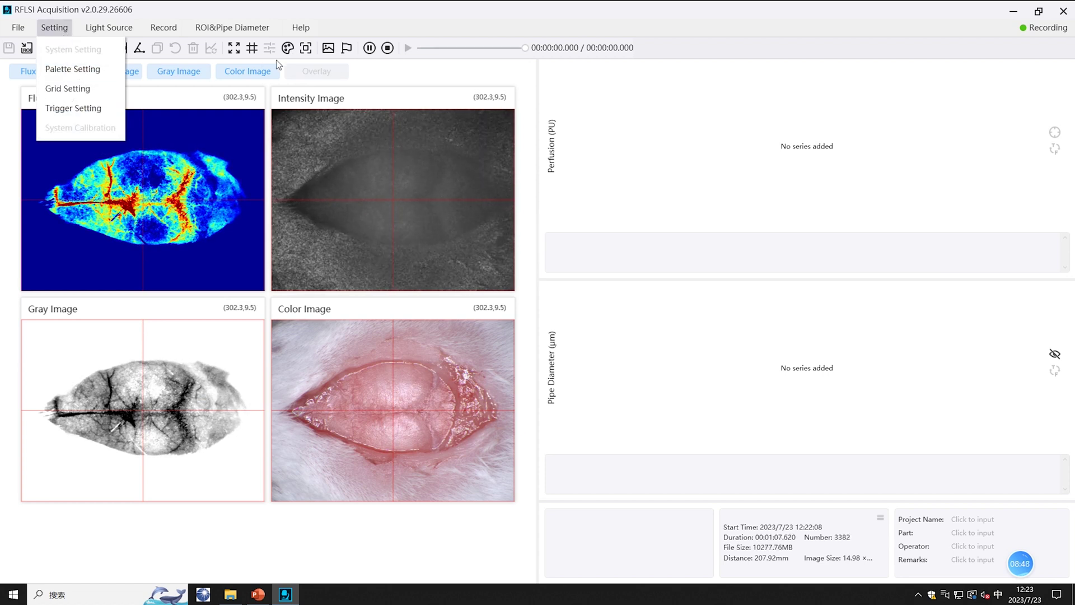
{"action": "left_click", "coordinate": [288, 48]}
{"action": "left_click_drag", "start_coordinate": [494, 83], "coordinate": [774, 87]}
{"action": "left_click_drag", "start_coordinate": [836, 334], "coordinate": [856, 365]}
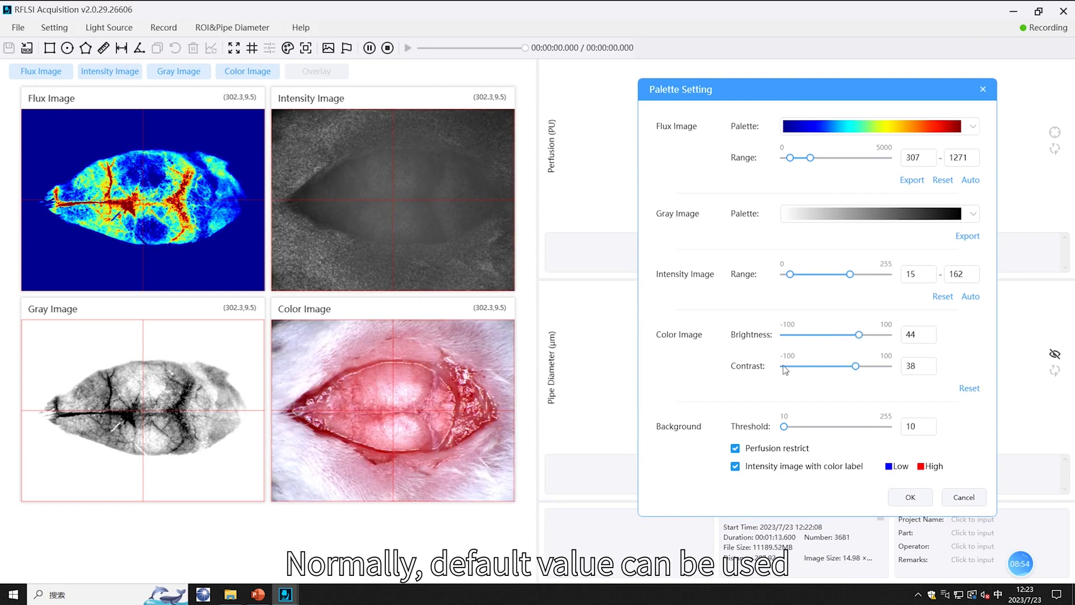
{"action": "left_click", "coordinate": [968, 388]}
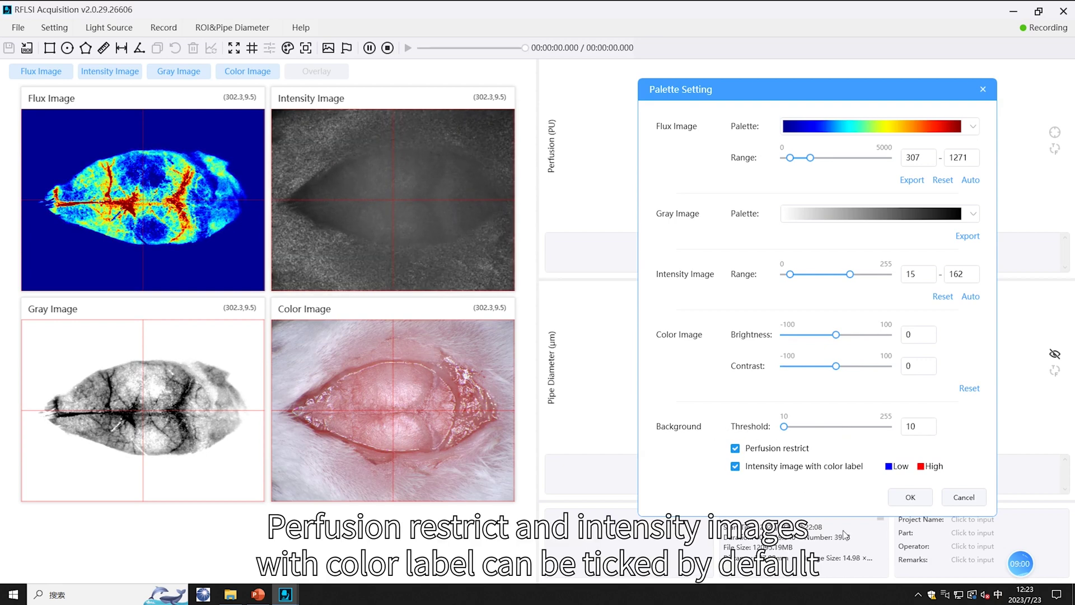
{"action": "left_click", "coordinate": [911, 497]}
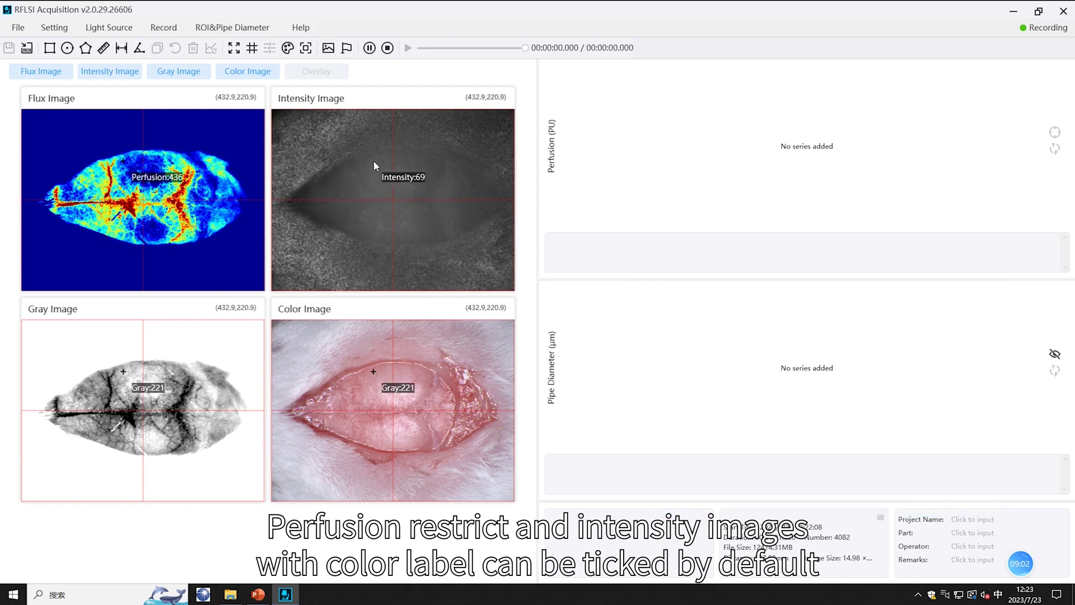
{"action": "left_click", "coordinate": [253, 48]}
{"action": "left_click_drag", "start_coordinate": [502, 199], "coordinate": [783, 192]}
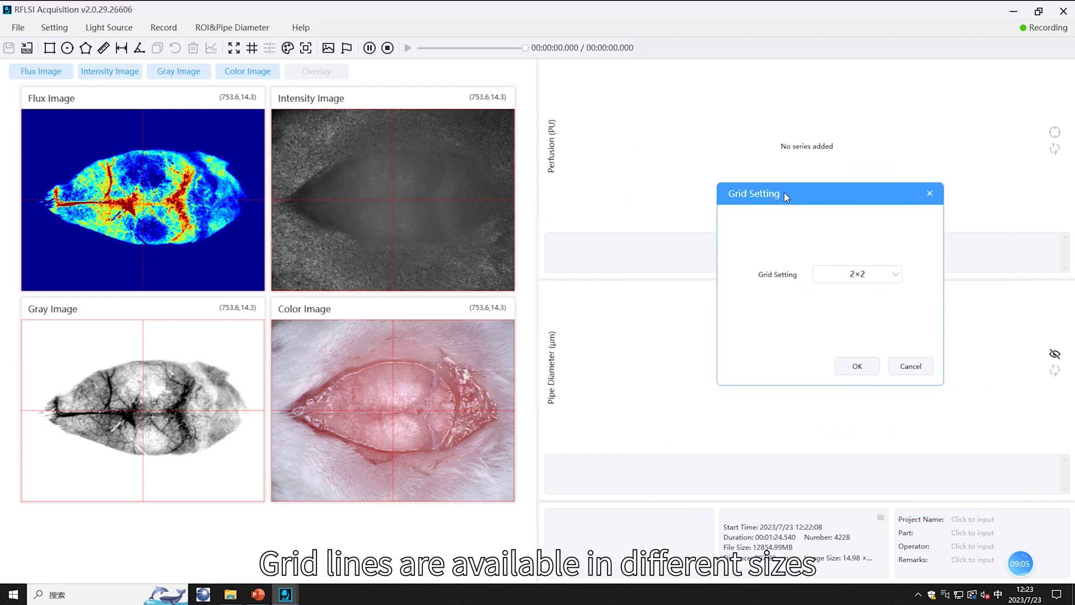
{"action": "left_click", "coordinate": [894, 274]}
{"action": "left_click", "coordinate": [868, 384]}
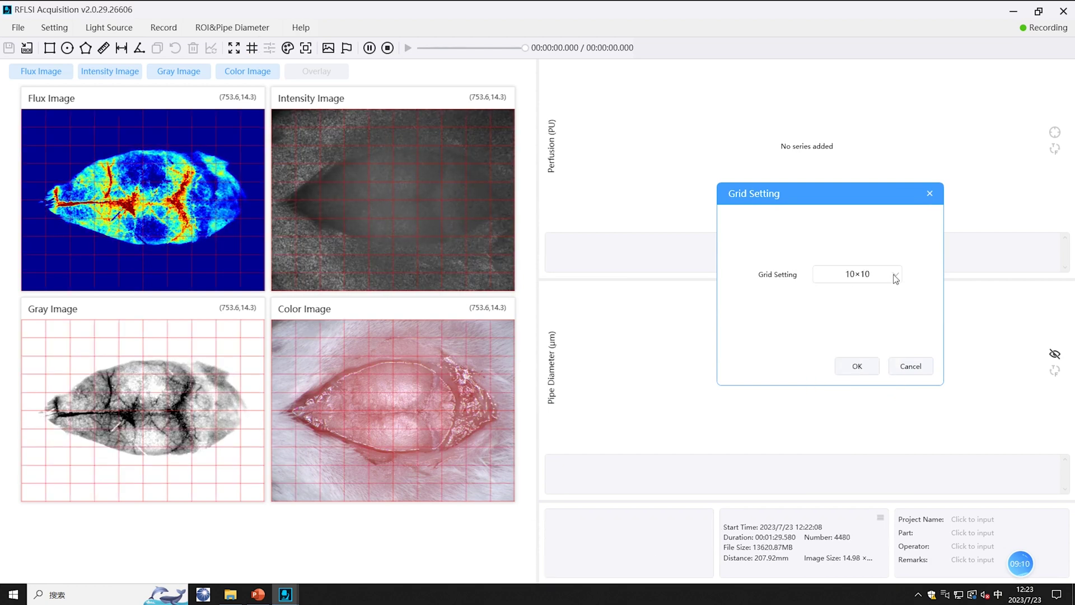
{"action": "left_click", "coordinate": [894, 276]}
{"action": "left_click", "coordinate": [871, 381]}
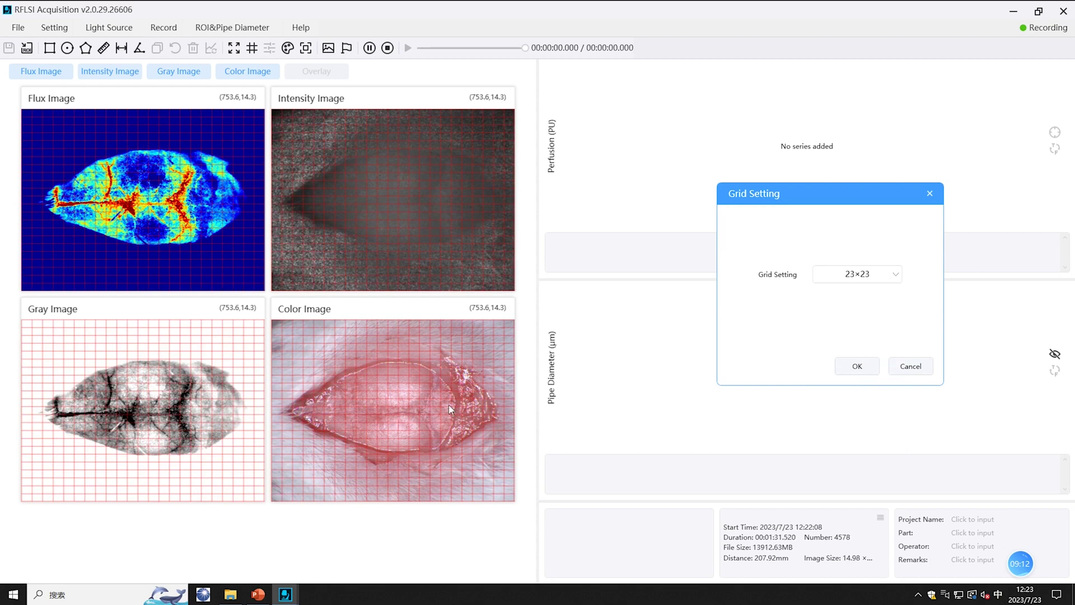
{"action": "left_click", "coordinate": [896, 275]}
{"action": "scroll", "coordinate": [887, 291], "scroll_direction": "up", "scroll_amount": 7}
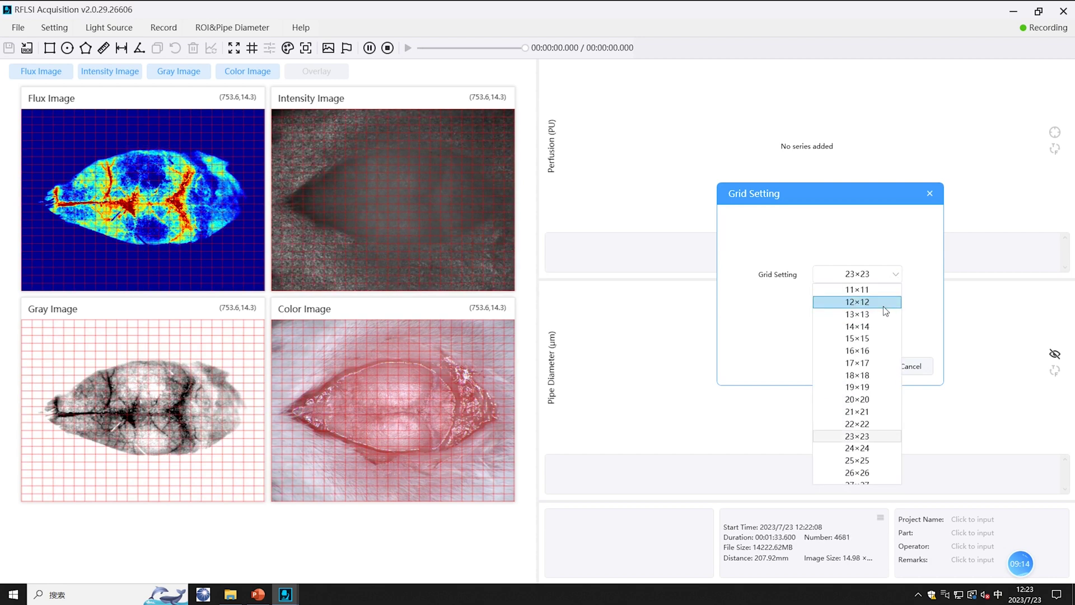
{"action": "left_click", "coordinate": [871, 292]}
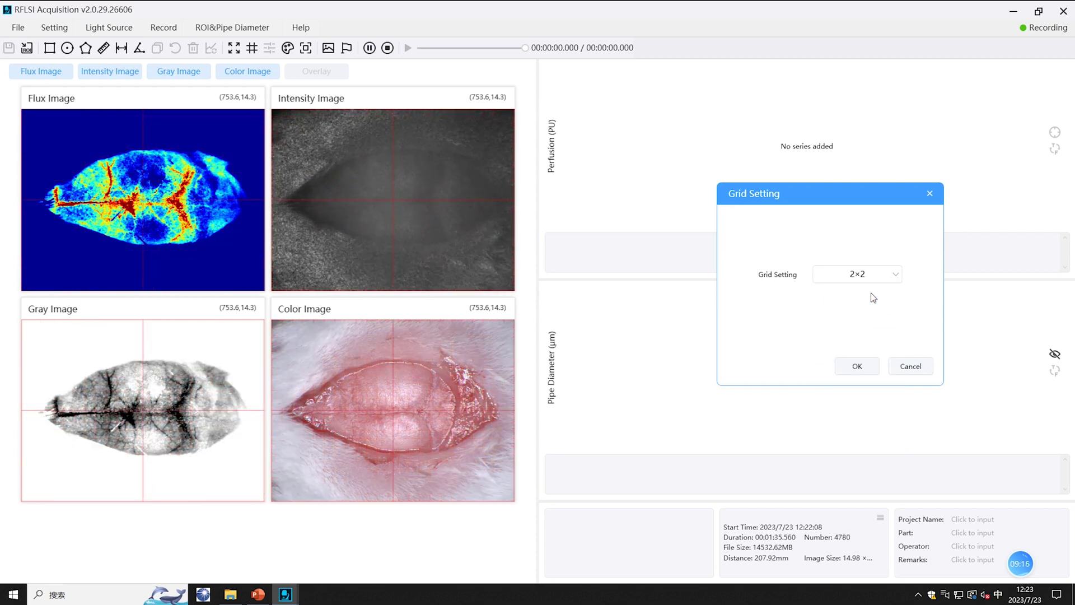
{"action": "left_click", "coordinate": [864, 366]}
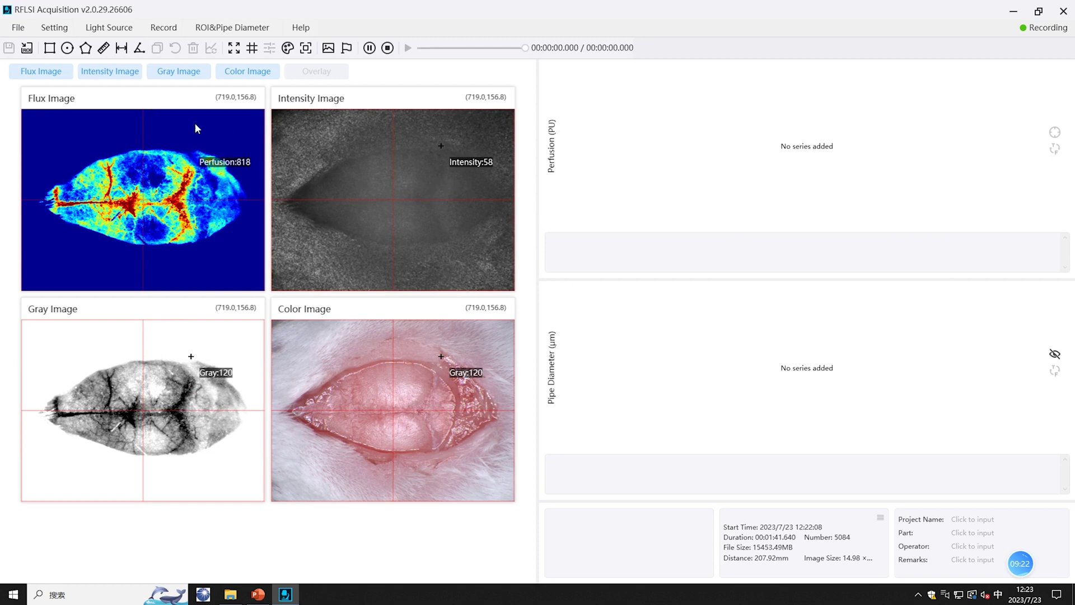
Step: Enlarge the flux image area in a Zoom In view and move it aside
{"action": "left_click", "coordinate": [233, 48]}
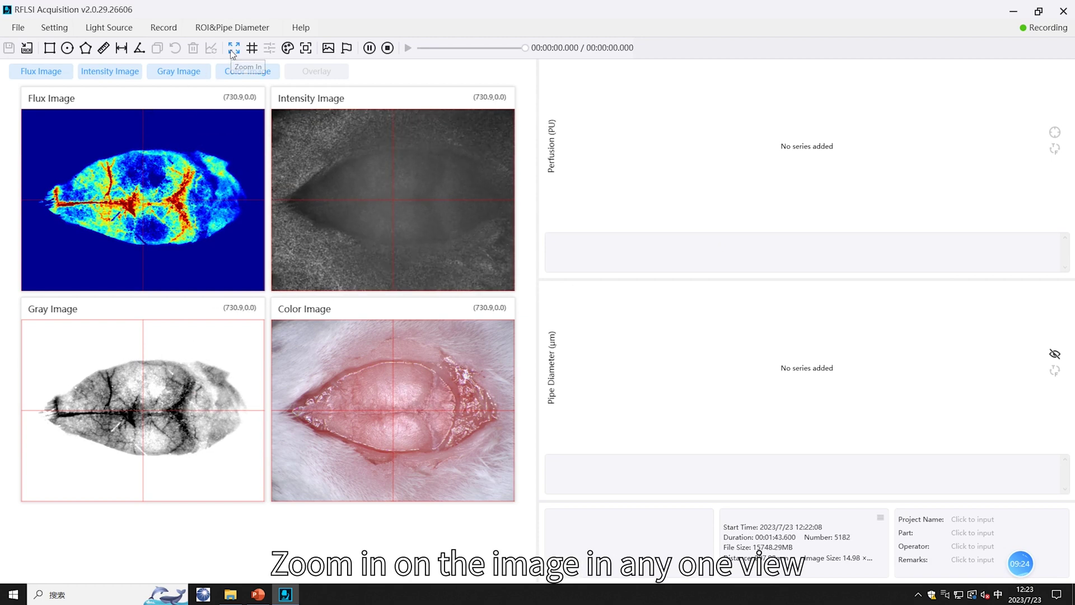
{"action": "left_click_drag", "start_coordinate": [36, 118], "coordinate": [251, 270]}
{"action": "left_click_drag", "start_coordinate": [471, 112], "coordinate": [698, 106]}
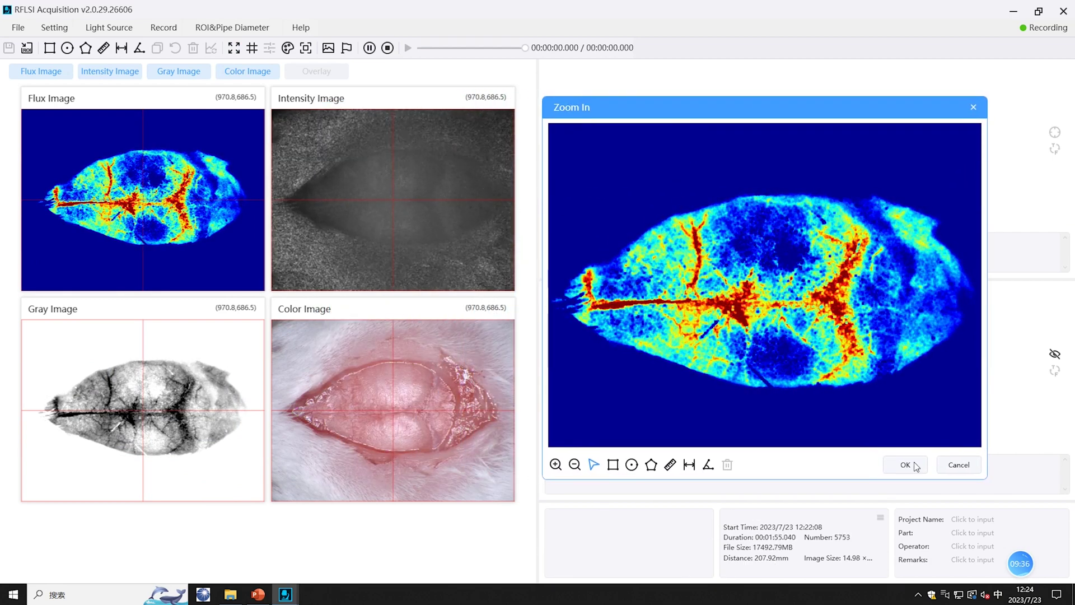
Step: Draw a square, a circular and a pentagonal ROI on the vessels and confirm them
{"action": "left_click", "coordinate": [612, 464]}
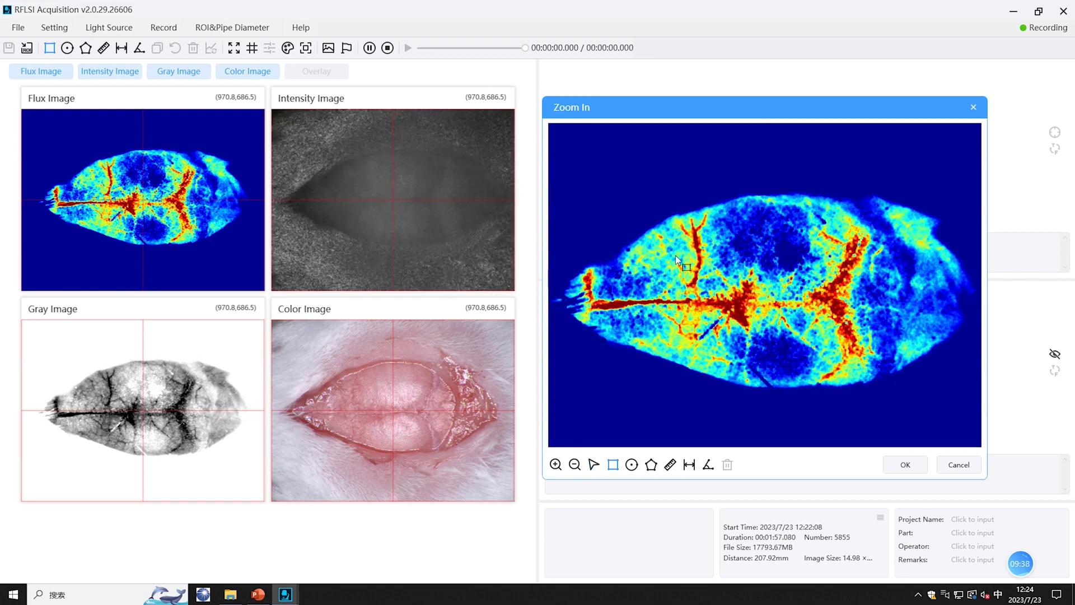
{"action": "left_click_drag", "start_coordinate": [662, 244], "coordinate": [706, 284]}
{"action": "left_click", "coordinate": [632, 464]}
{"action": "left_click_drag", "start_coordinate": [679, 318], "coordinate": [720, 359]}
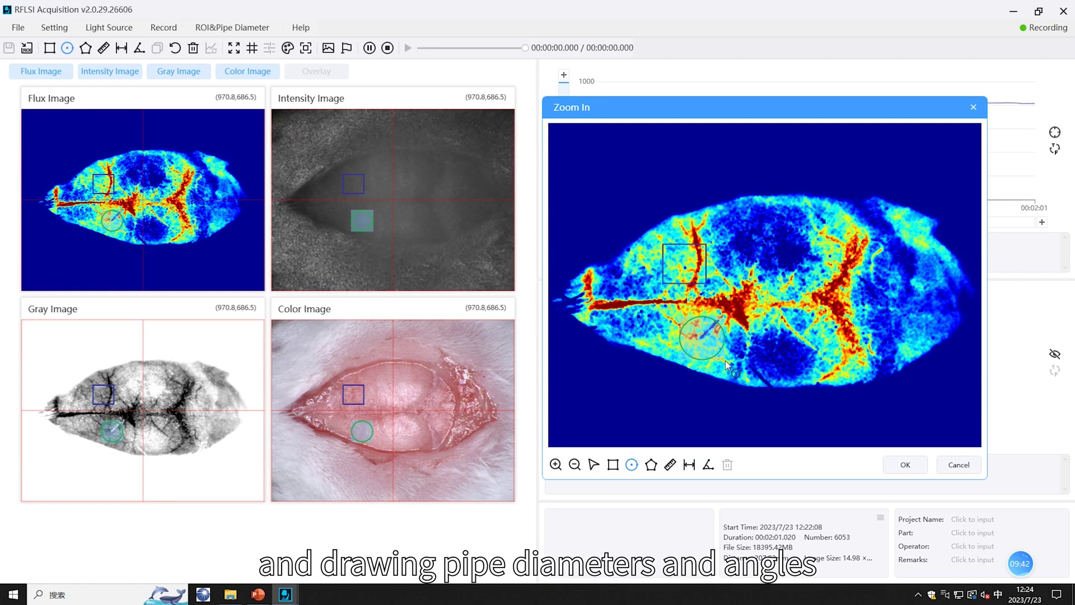
{"action": "left_click", "coordinate": [762, 226]}
{"action": "left_click", "coordinate": [729, 257]}
{"action": "left_click", "coordinate": [758, 276]}
{"action": "left_click", "coordinate": [801, 252]}
{"action": "left_click", "coordinate": [790, 223]}
{"action": "left_click", "coordinate": [763, 224]}
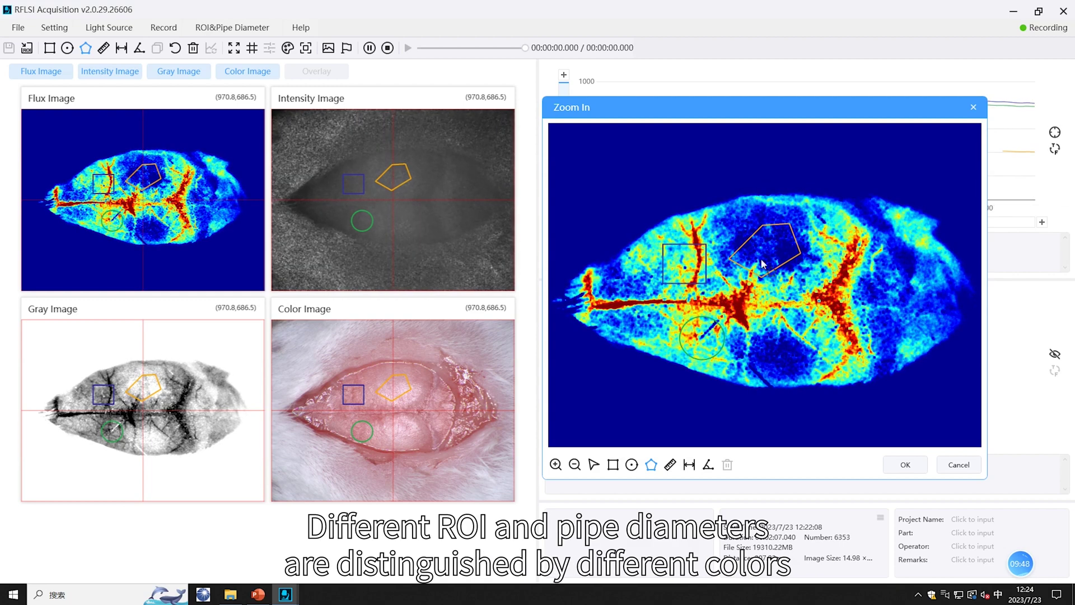
{"action": "left_click", "coordinate": [905, 464]}
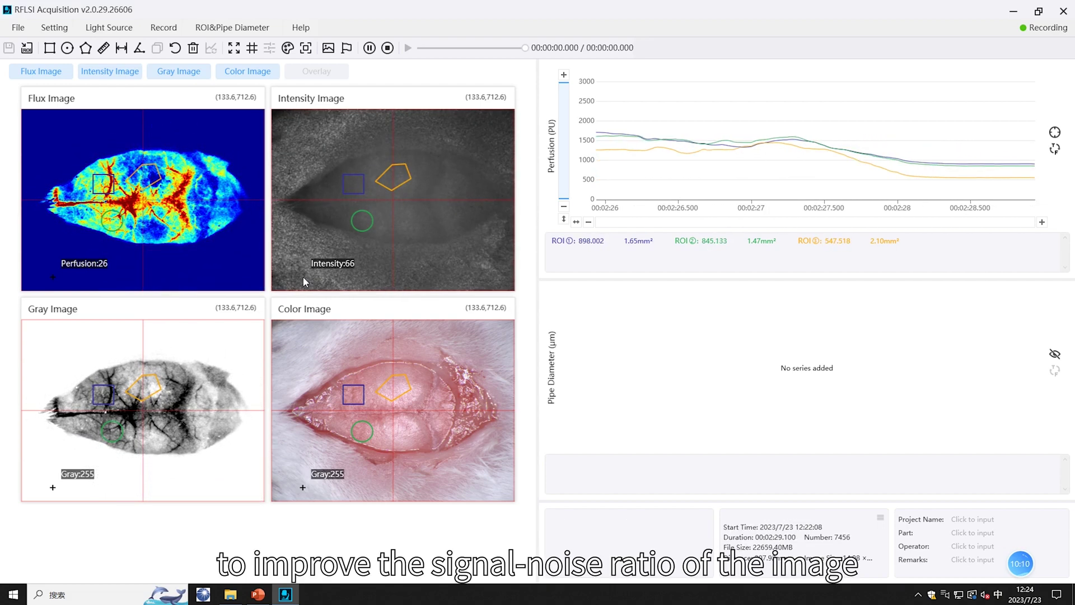
Step: Recapture the colour image and enlarge the flux image's vessel region in a Zoom In view
{"action": "left_click", "coordinate": [331, 49]}
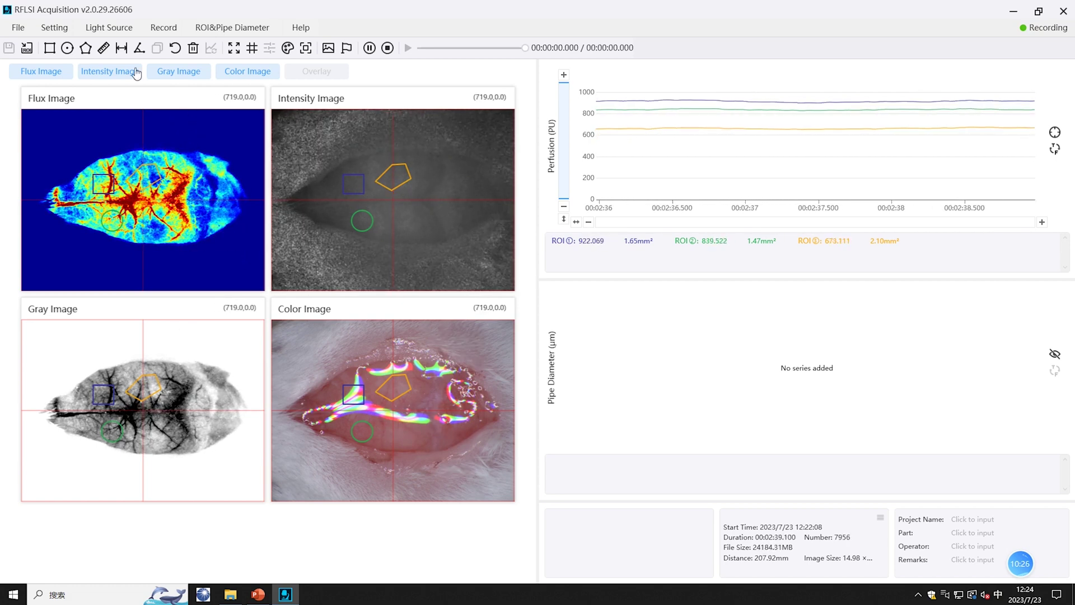
{"action": "left_click", "coordinate": [233, 48]}
{"action": "left_click_drag", "start_coordinate": [62, 133], "coordinate": [213, 261]}
{"action": "left_click_drag", "start_coordinate": [560, 110], "coordinate": [353, 96]}
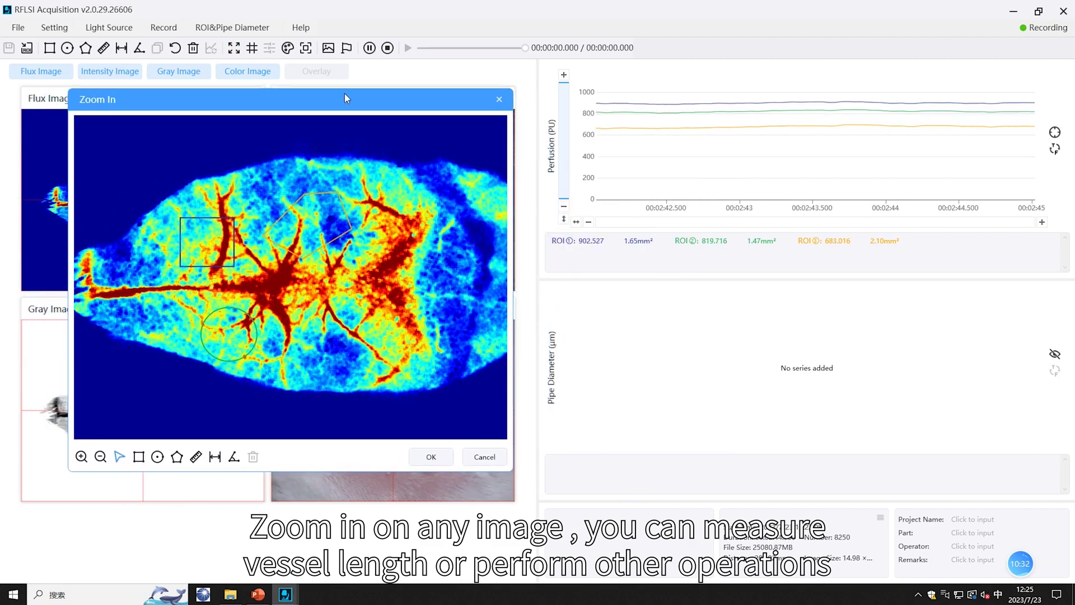
Step: Measure a 2.63mm main vessel length and two vessel diameters on the enlarged flux image
{"action": "left_click", "coordinate": [200, 455]}
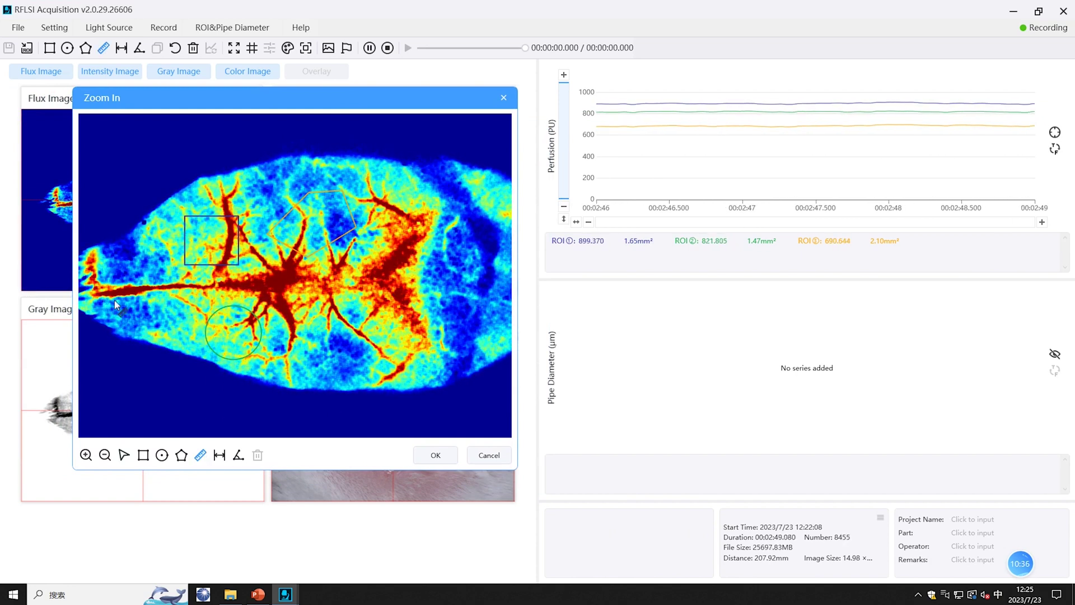
{"action": "left_click_drag", "start_coordinate": [104, 300], "coordinate": [211, 299]}
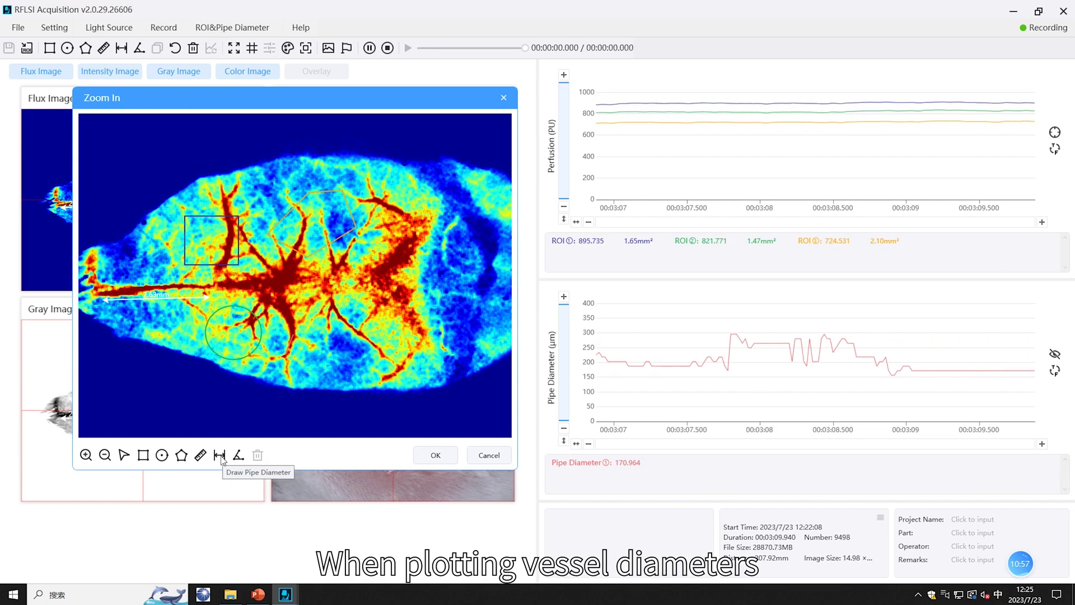
{"action": "left_click", "coordinate": [220, 455]}
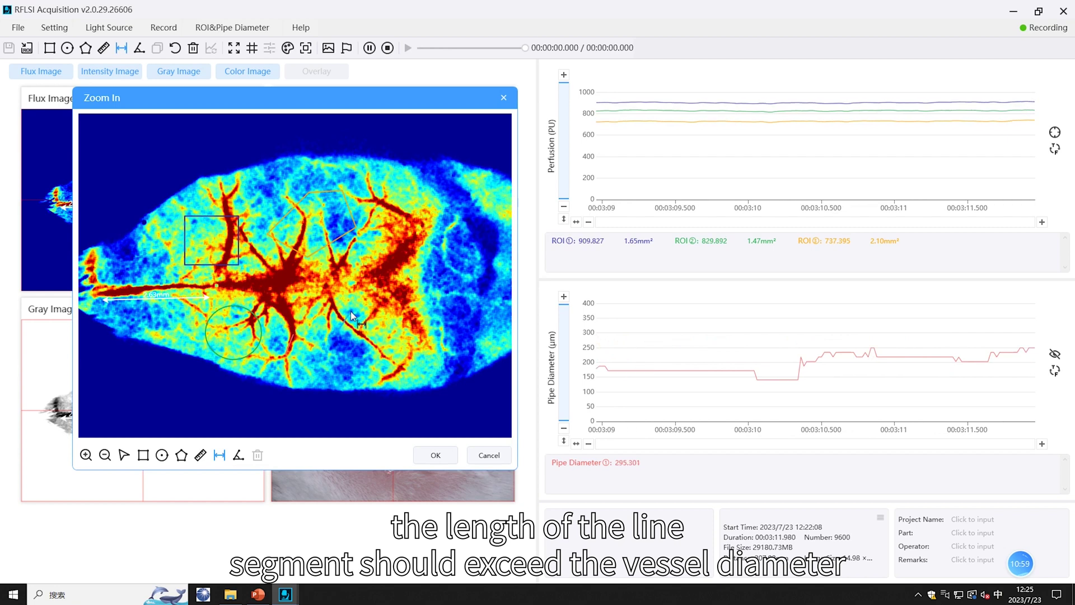
{"action": "left_click_drag", "start_coordinate": [350, 315], "coordinate": [365, 355]}
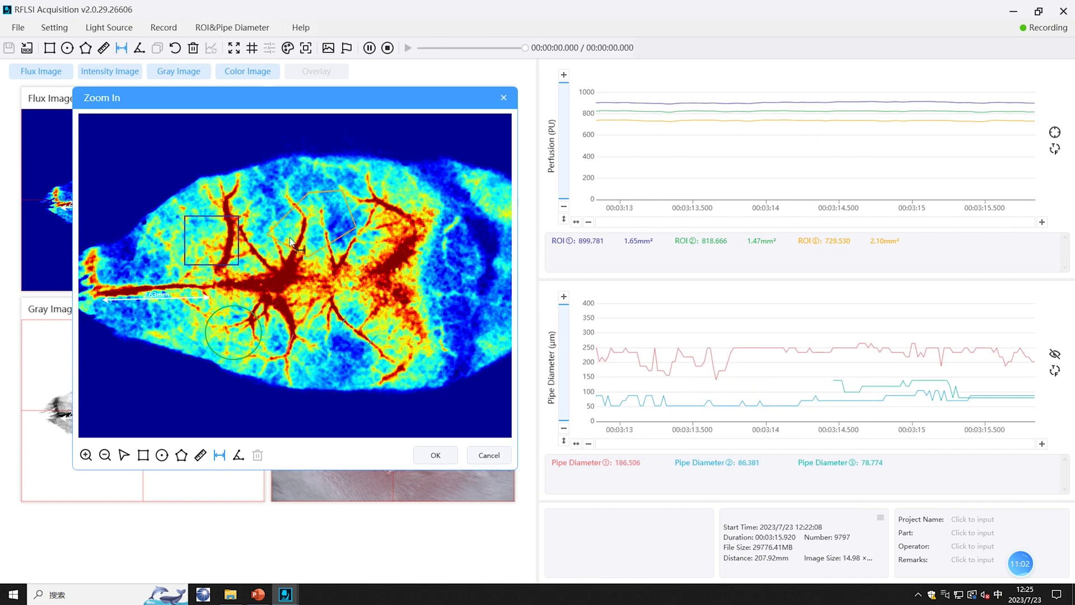
{"action": "left_click_drag", "start_coordinate": [378, 272], "coordinate": [414, 308]}
Step: Measure a branch angle, close the Zoom In view keeping measurements, and stop recording
{"action": "left_click", "coordinate": [239, 455]}
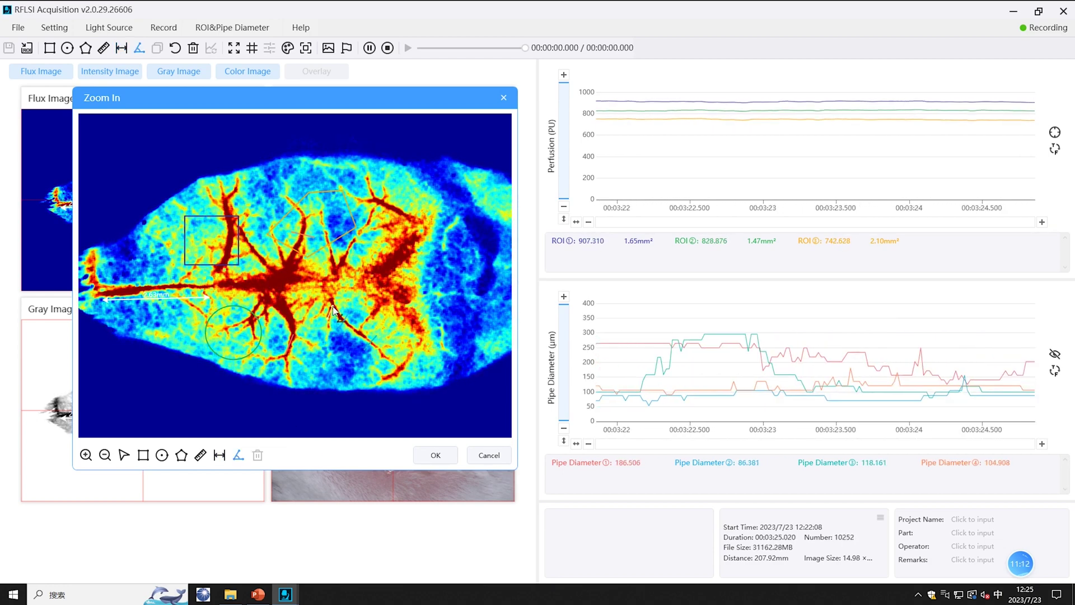
{"action": "left_click", "coordinate": [336, 263]}
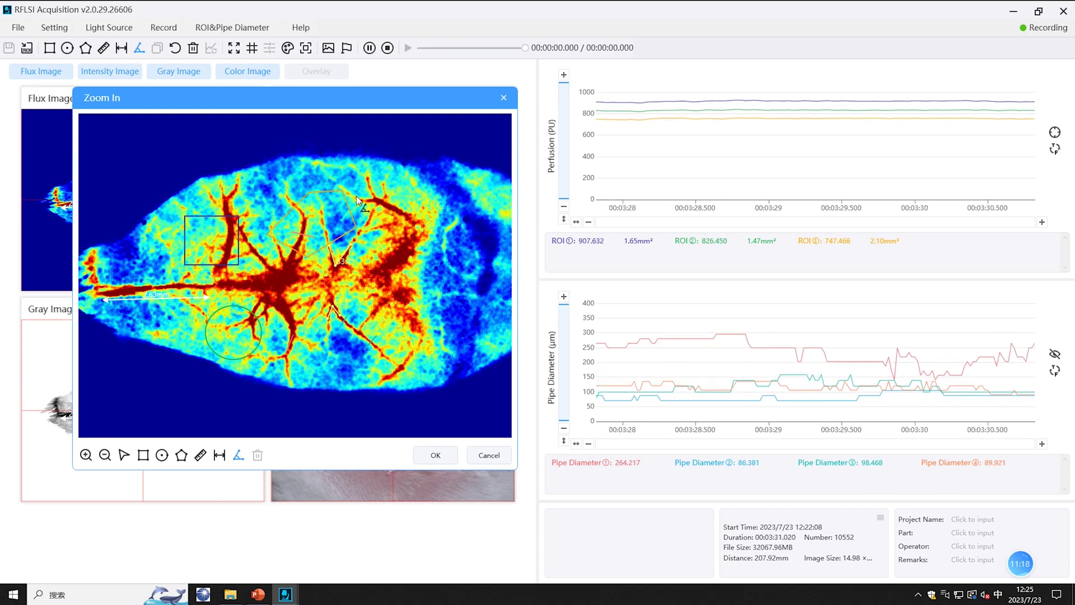
{"action": "left_click", "coordinate": [381, 207]}
{"action": "left_click_drag", "start_coordinate": [478, 102], "coordinate": [1000, 94]}
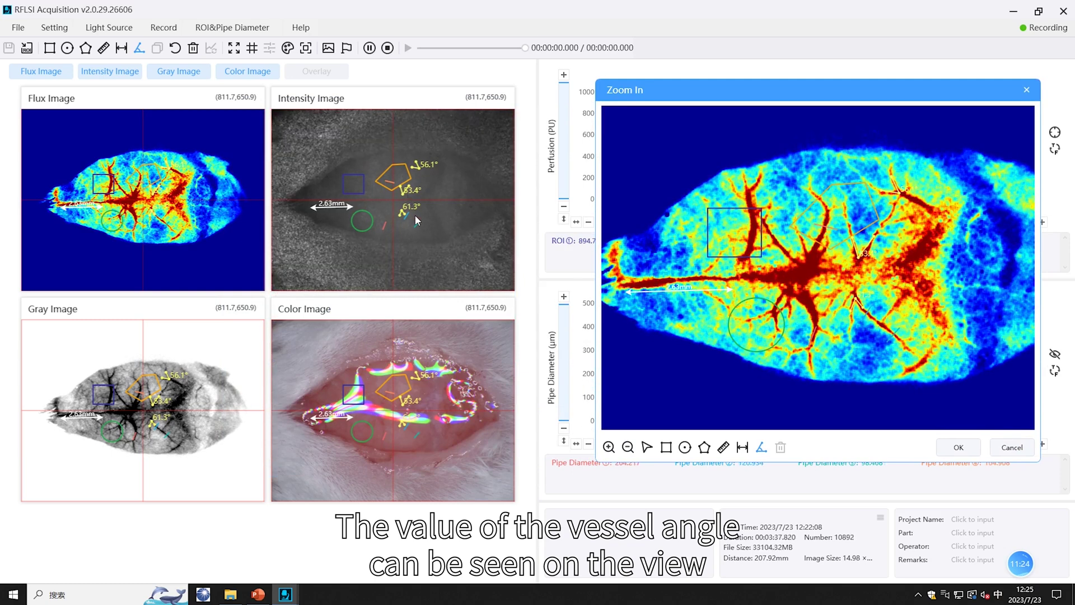
{"action": "left_click", "coordinate": [958, 446]}
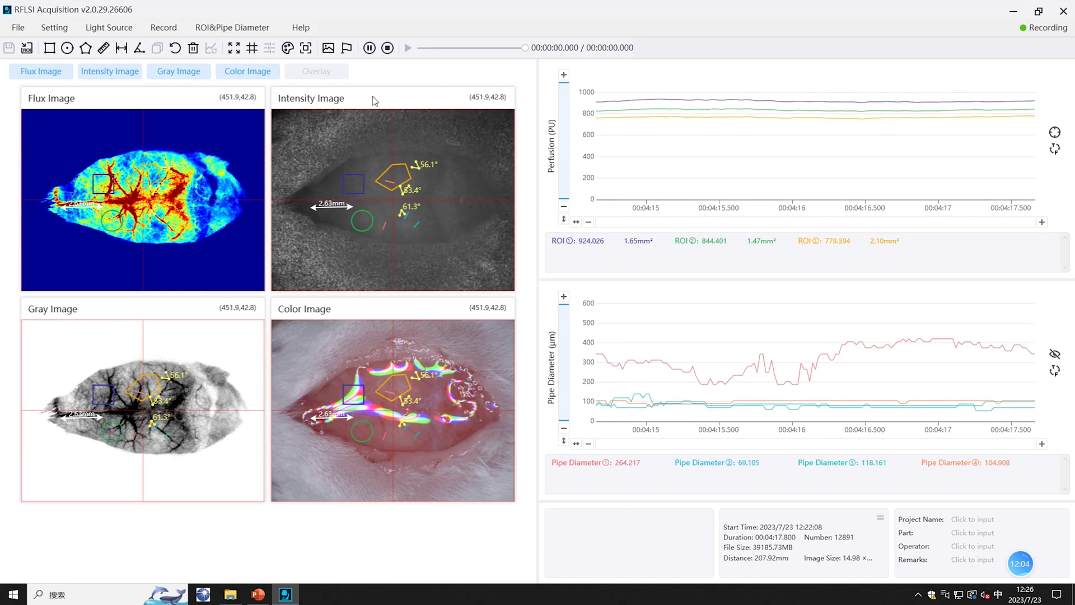
{"action": "left_click", "coordinate": [388, 47]}
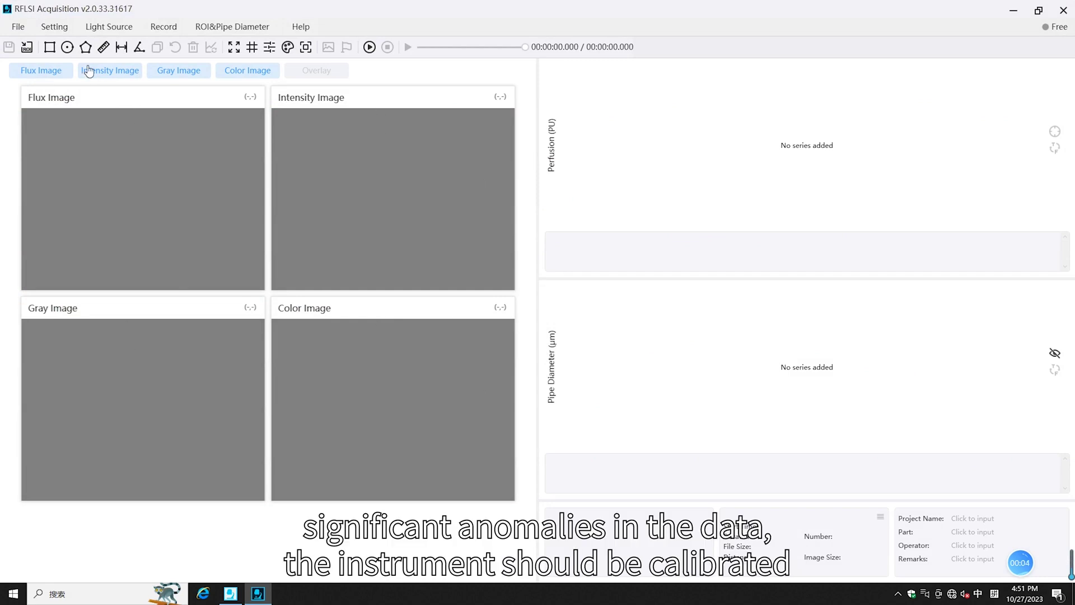
Step: Open System Calibration and confirm the eight-item checklist to begin calibration checking
{"action": "left_click", "coordinate": [62, 29]}
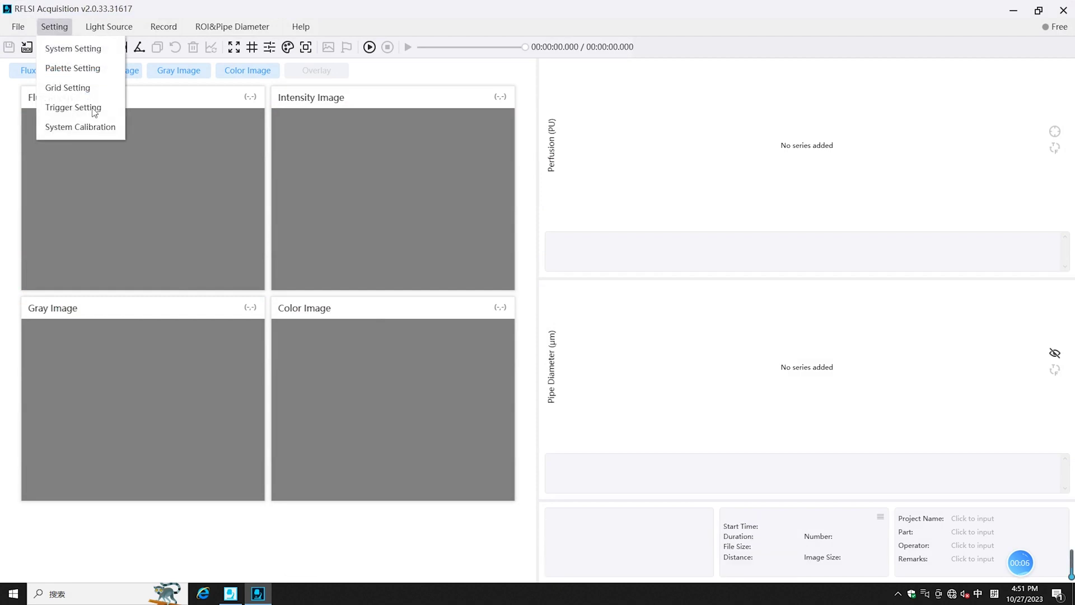
{"action": "left_click", "coordinate": [76, 124]}
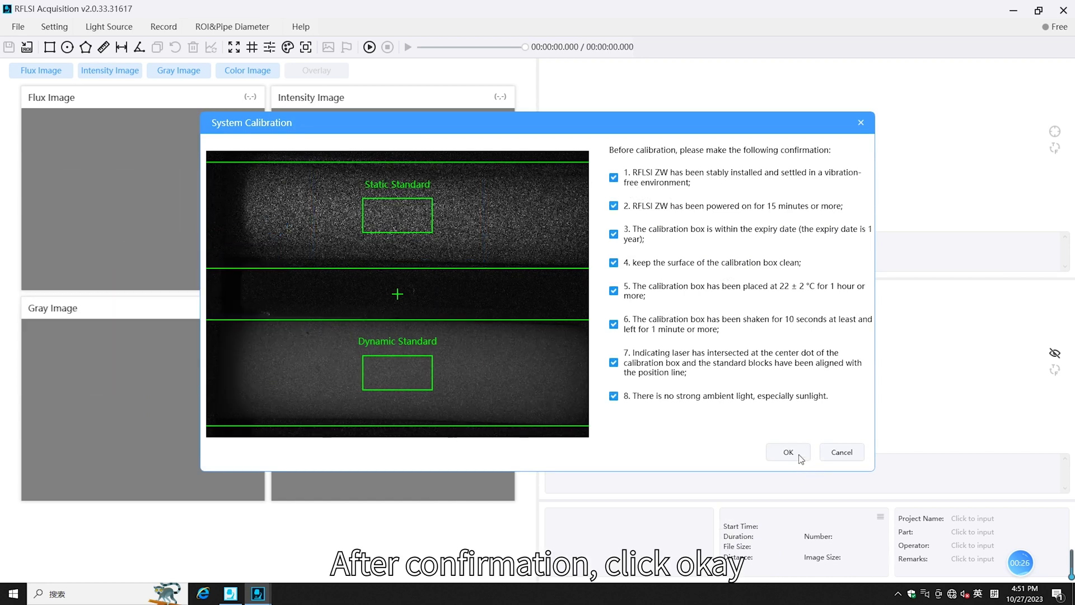
{"action": "left_click", "coordinate": [798, 453]}
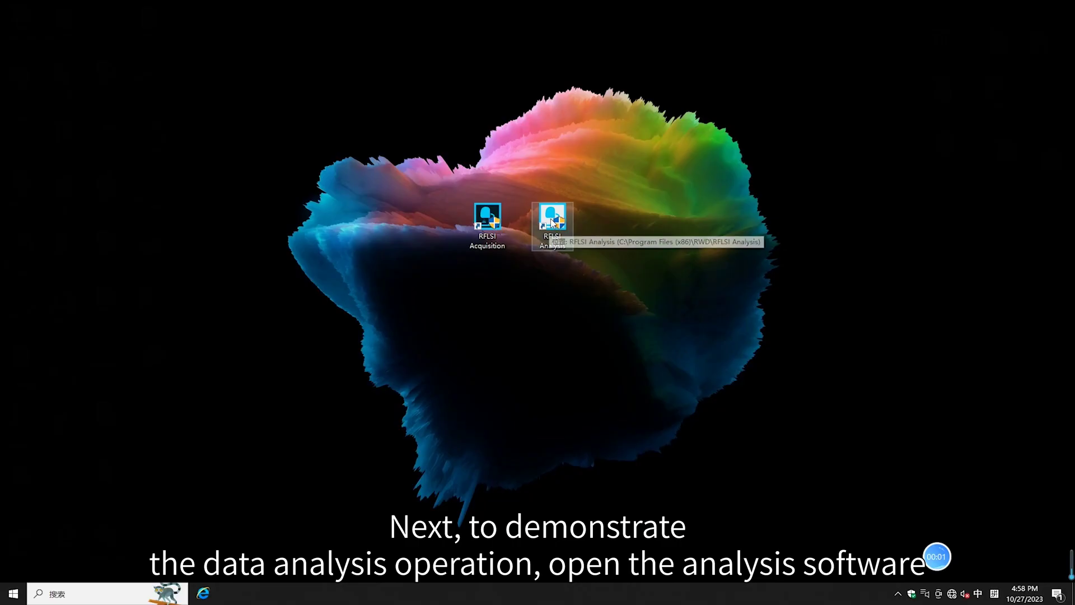
Step: Launch RFLSI Analysis from the desktop and import the MCAO data file
{"action": "left_click", "coordinate": [551, 220]}
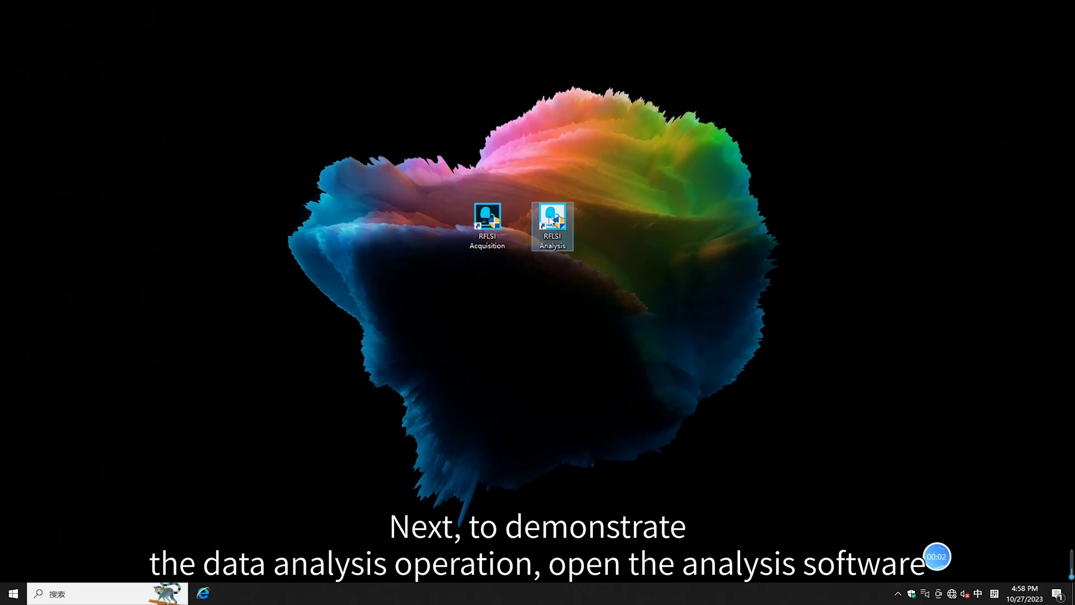
{"action": "double_click", "coordinate": [551, 220]}
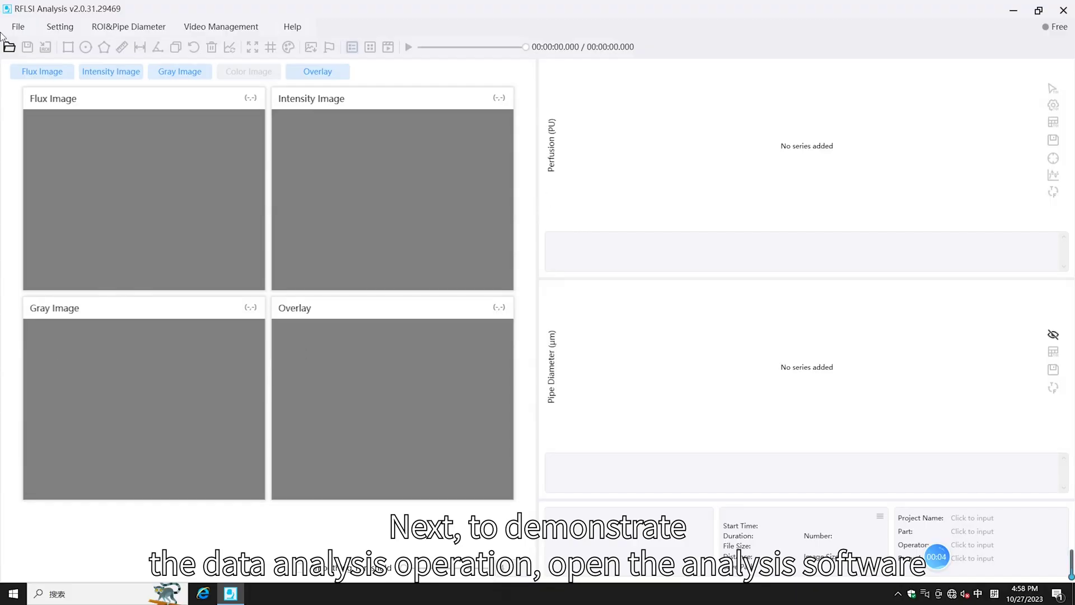
{"action": "left_click", "coordinate": [18, 26]}
{"action": "left_click", "coordinate": [28, 49]}
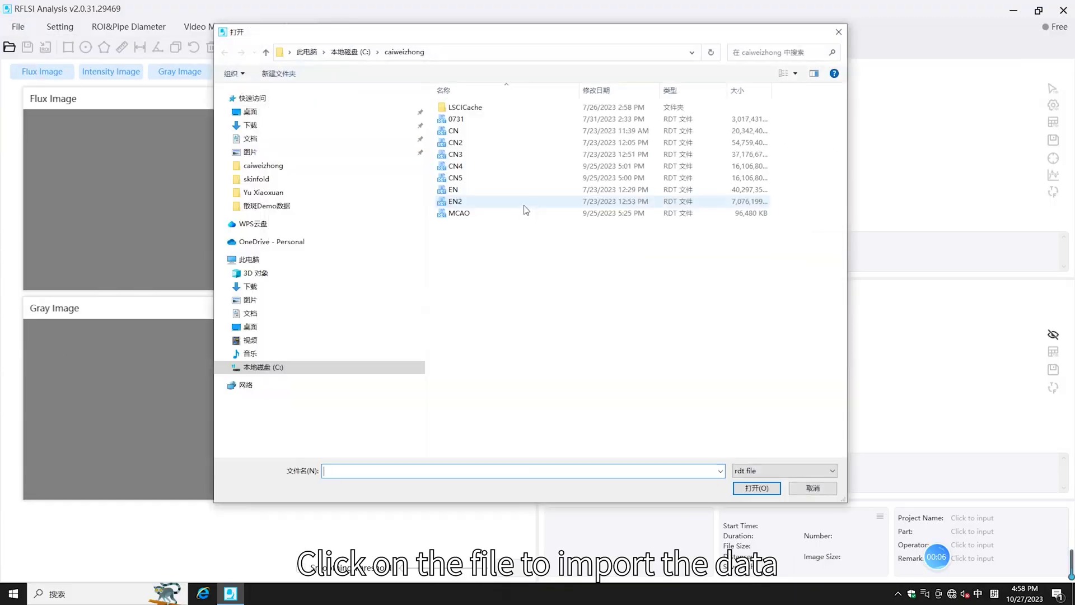
{"action": "left_click", "coordinate": [492, 213]}
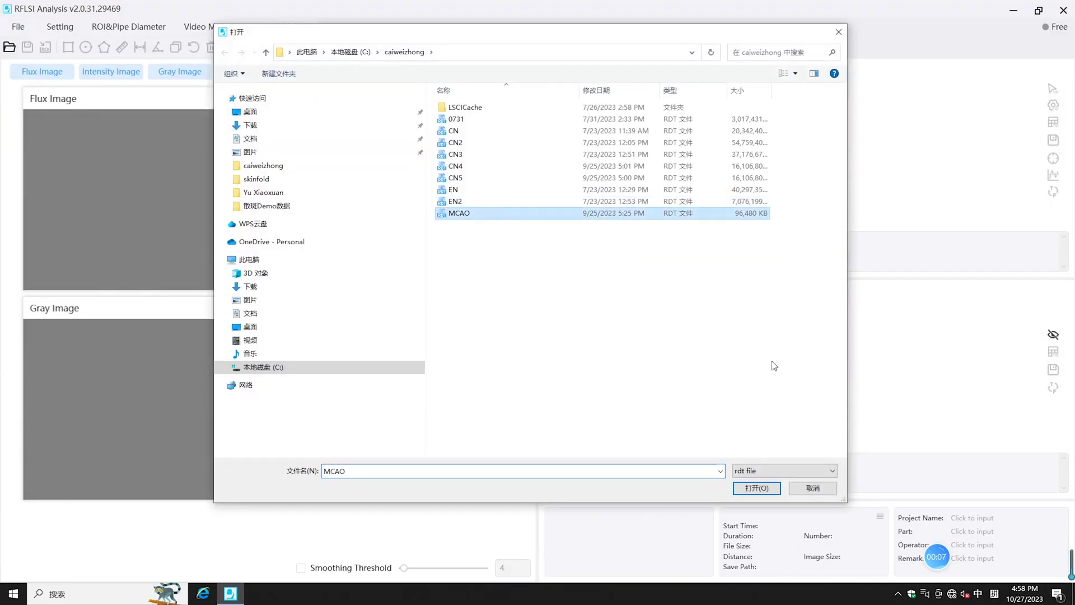
{"action": "left_click", "coordinate": [756, 489]}
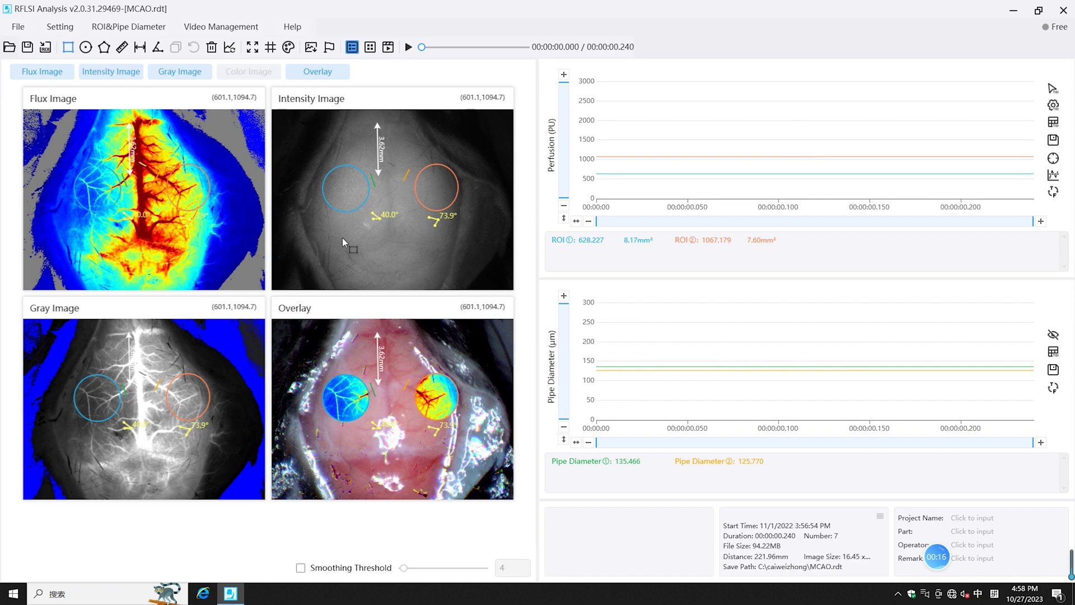
Step: Draw a rectangular ROI and a small elliptical ROI, then box-select the small lower-right ellipses
{"action": "left_click_drag", "start_coordinate": [342, 237], "coordinate": [374, 259]}
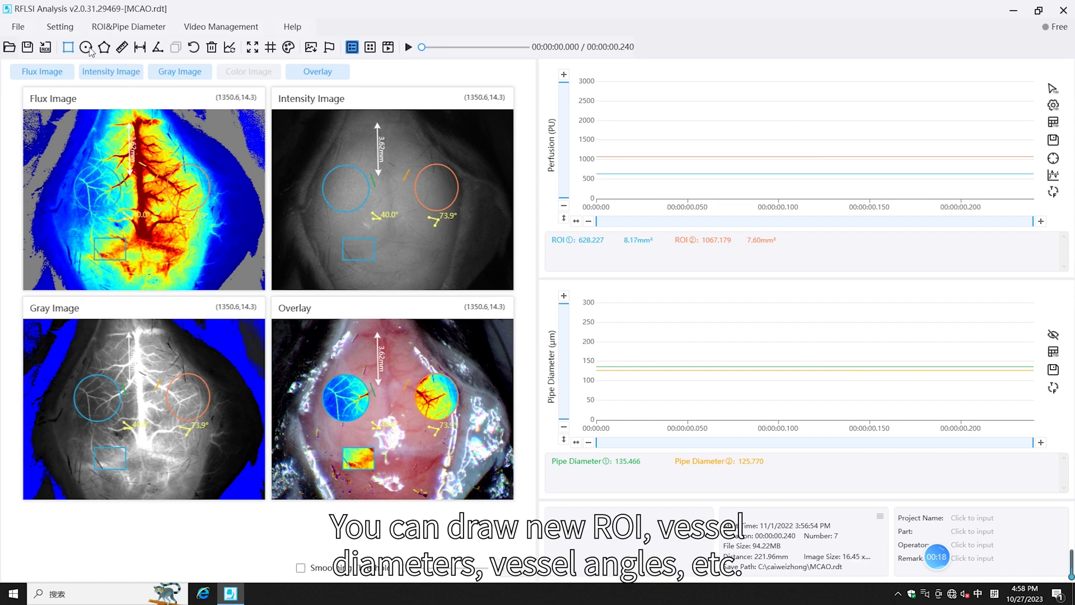
{"action": "left_click_drag", "start_coordinate": [398, 239], "coordinate": [419, 256]}
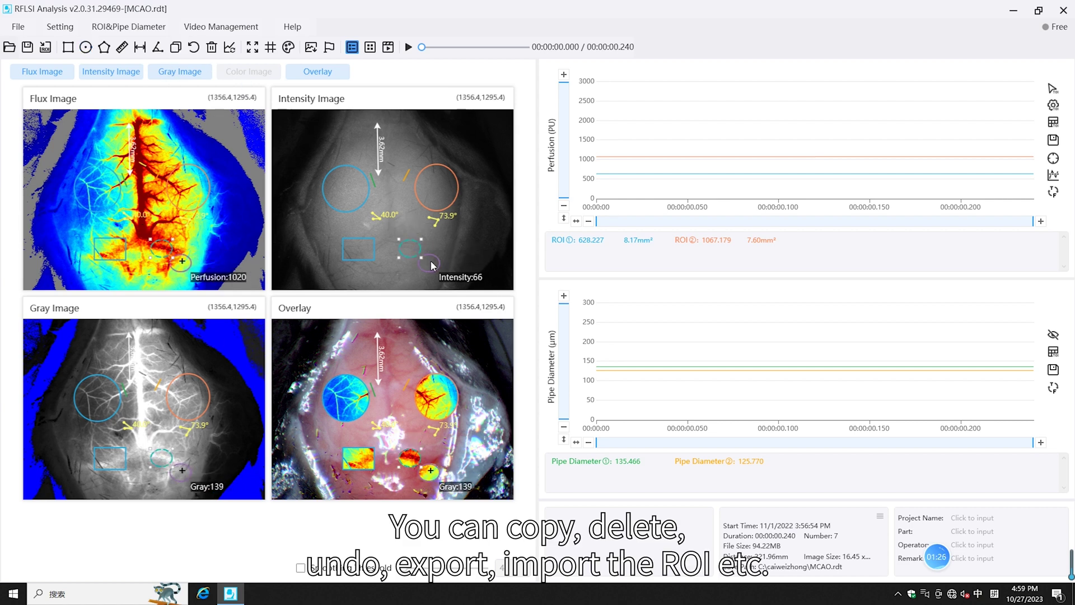
{"action": "left_click", "coordinate": [415, 268]}
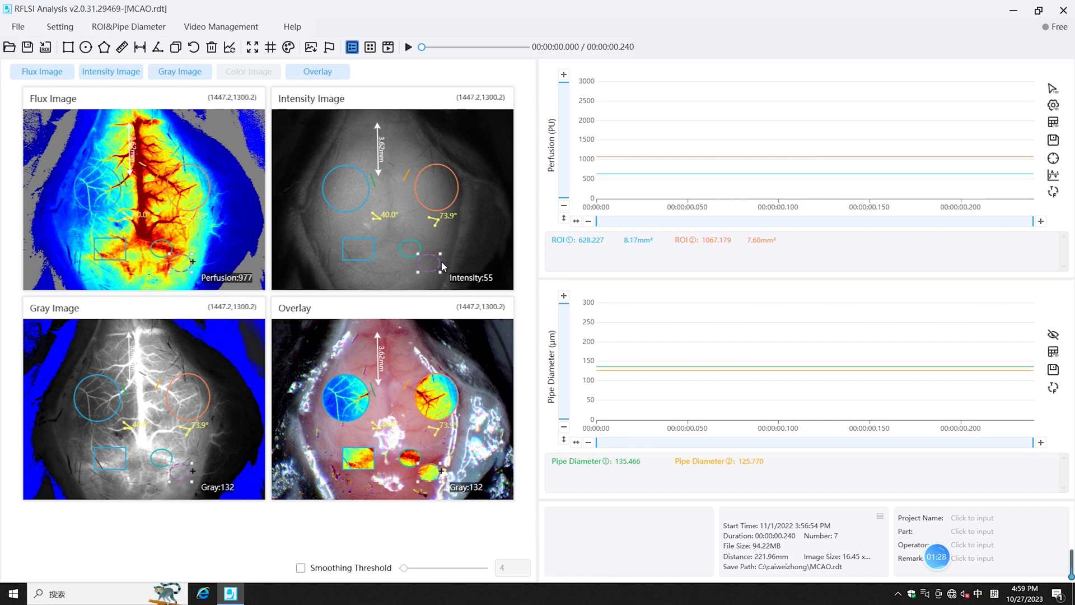
{"action": "left_click", "coordinate": [399, 248]}
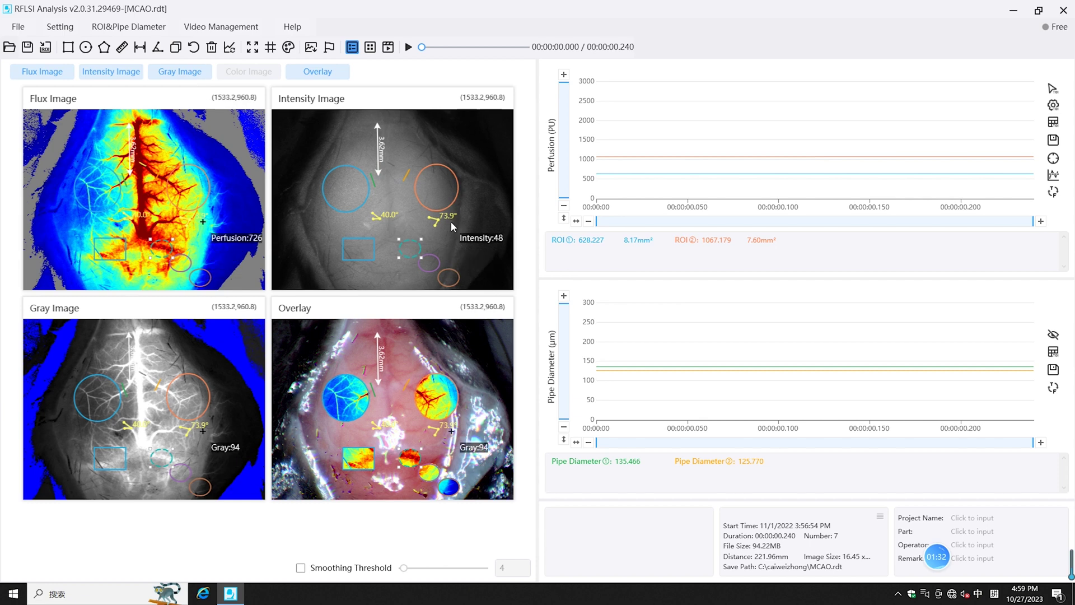
{"action": "left_click_drag", "start_coordinate": [395, 232], "coordinate": [510, 294]}
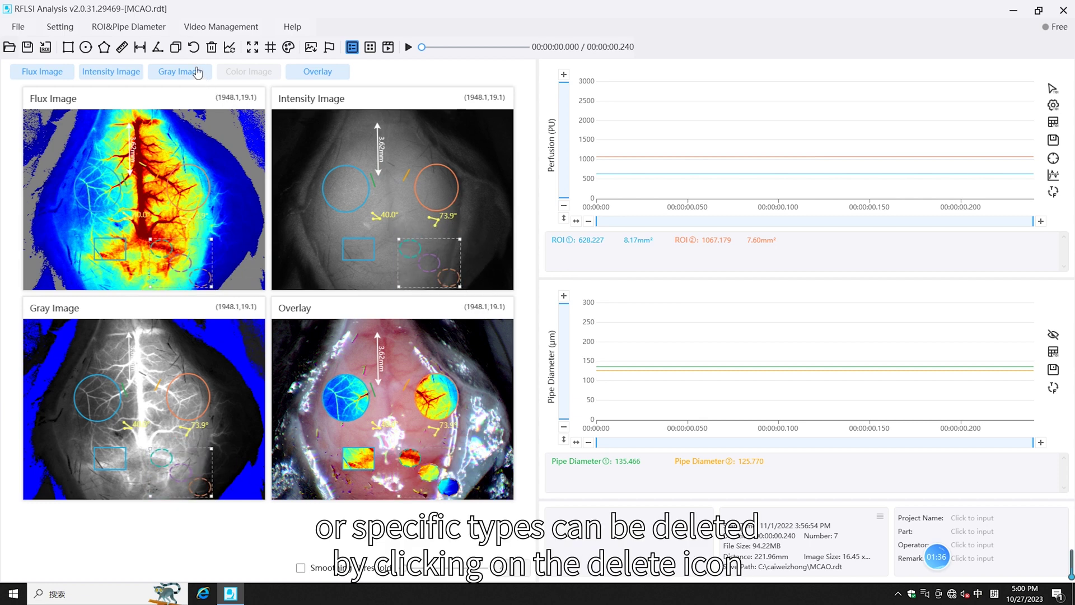
Step: Delete the selected small ellipse ROIs, cancel the bulk Delete dialog, and request recalculation
{"action": "left_click", "coordinate": [211, 48]}
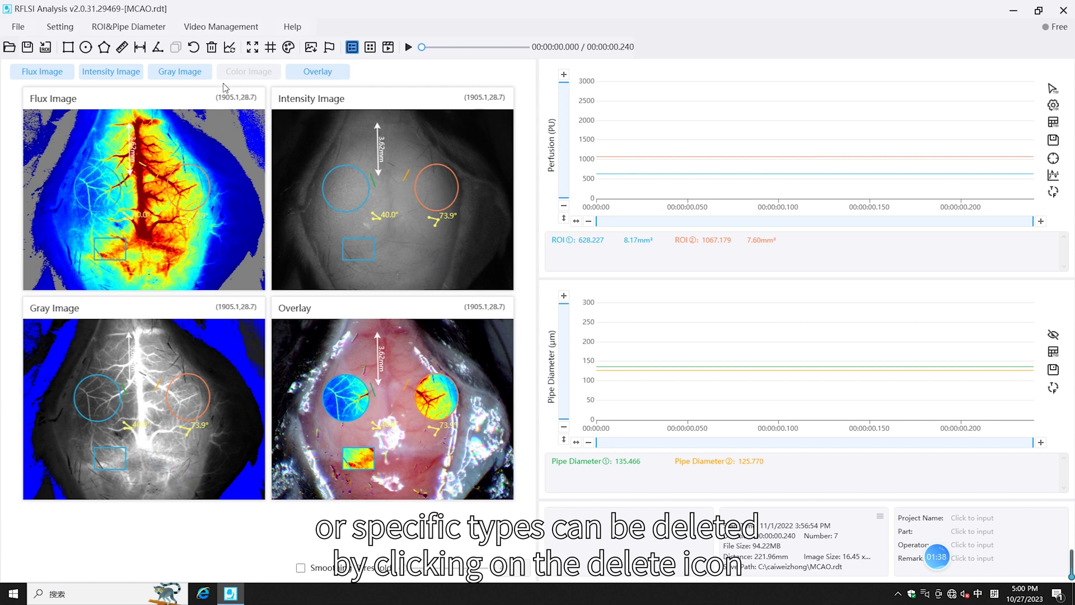
{"action": "left_click", "coordinate": [212, 50]}
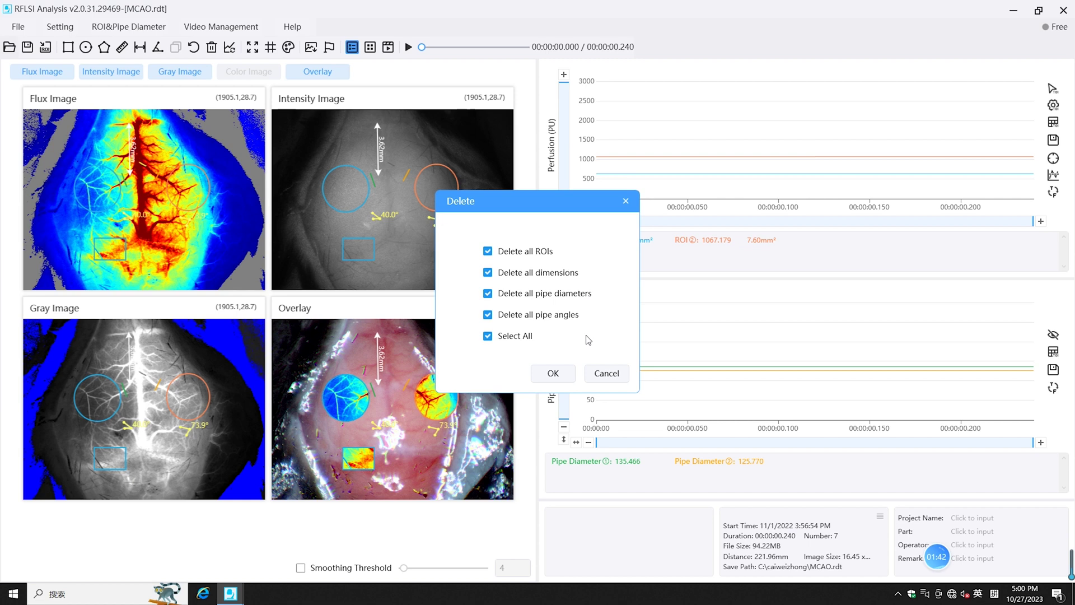
{"action": "left_click", "coordinate": [604, 373]}
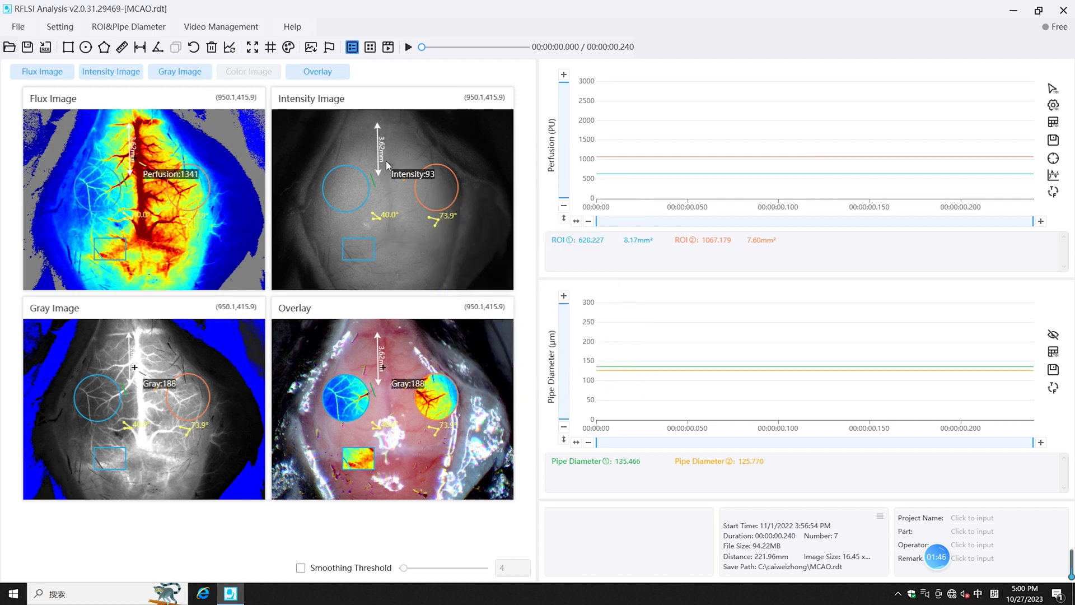
{"action": "left_click", "coordinate": [230, 50]}
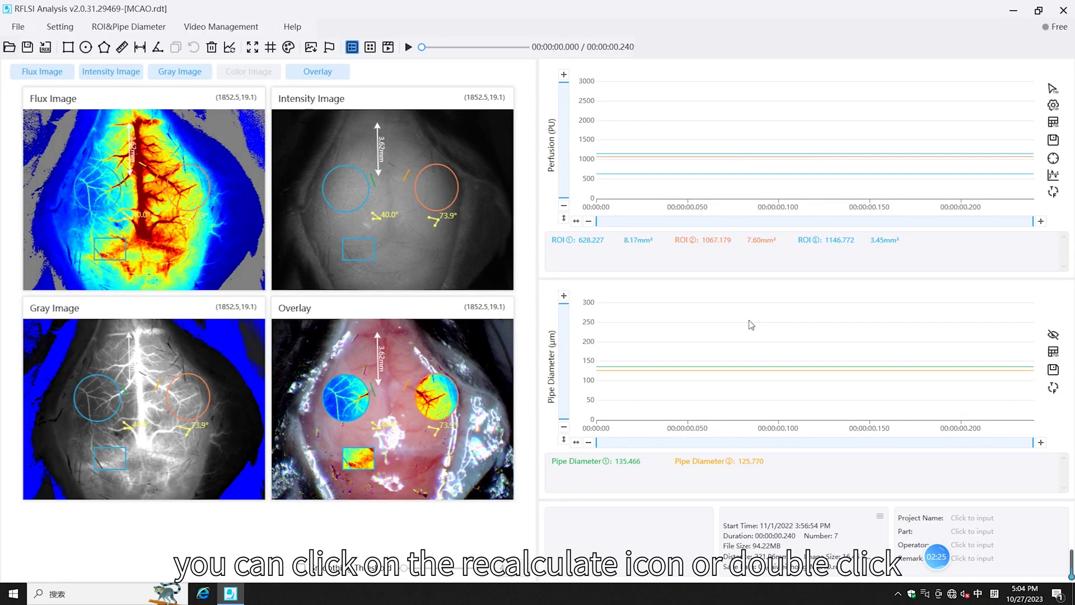
Step: Confirm recalculation, giving perfusion 628.227, 1067.179, 1146.772 and diameters 135.466, 125.770
{"action": "double_click", "coordinate": [440, 193]}
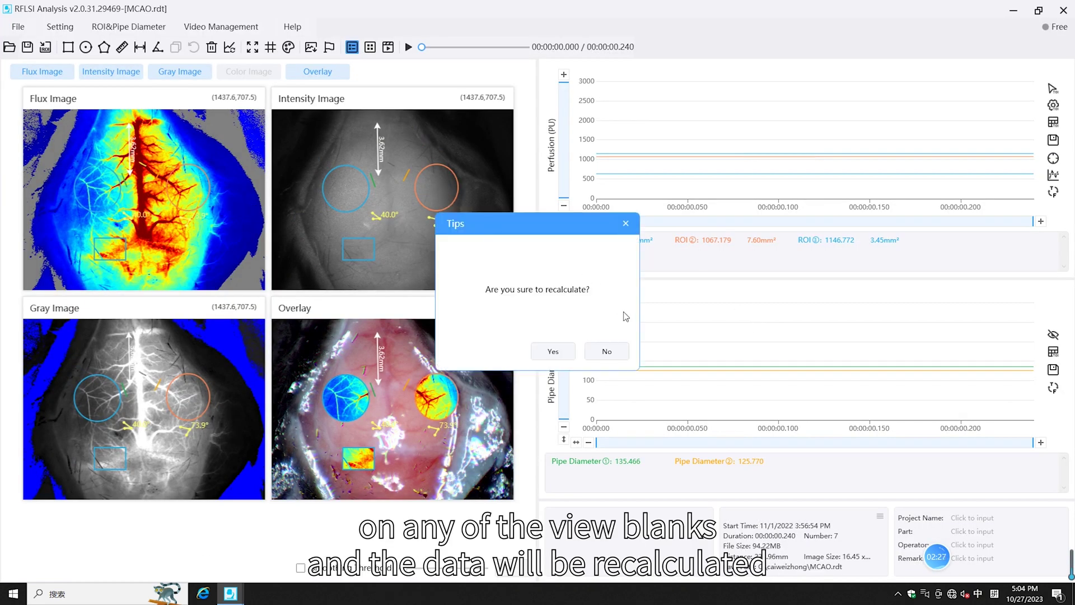
{"action": "left_click", "coordinate": [562, 353]}
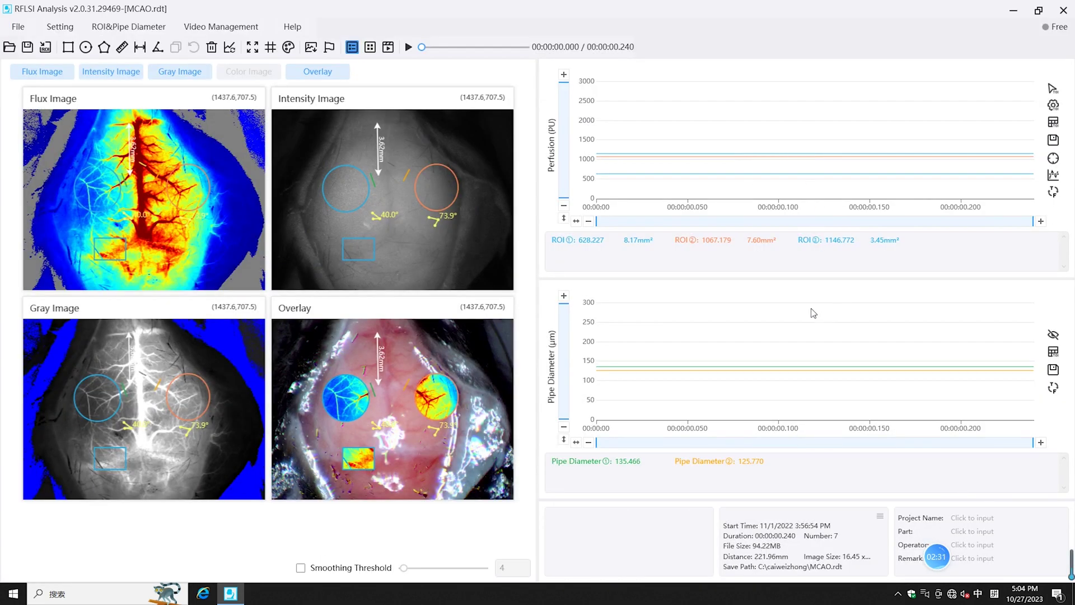
{"action": "mouse_move", "coordinate": [101, 162]}
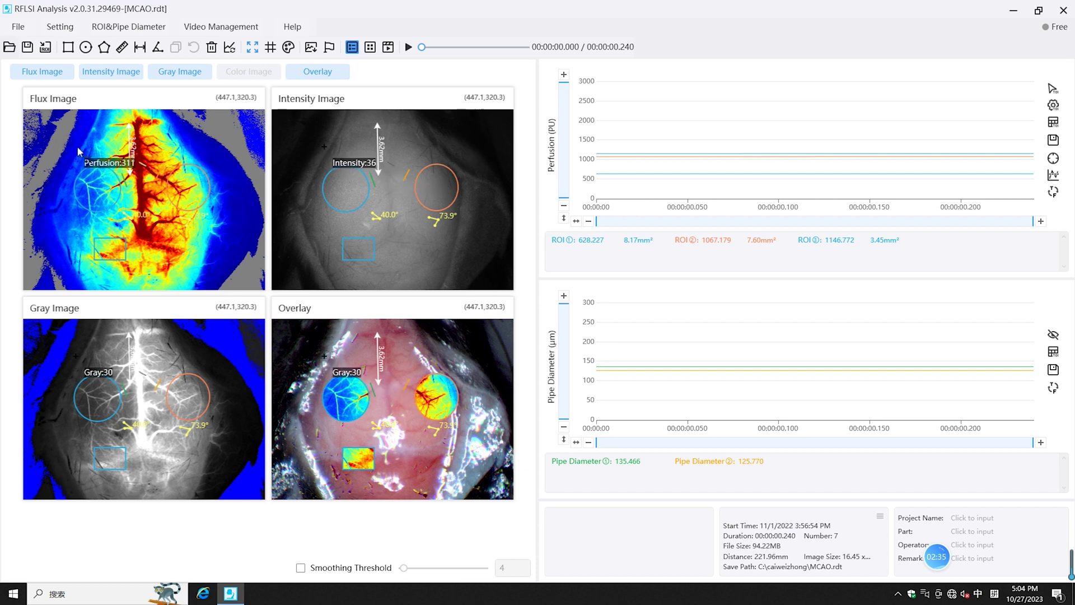
Step: In an enlarged flux view, add a small rectangular ROI and a vessel-diameter mark
{"action": "mouse_move", "coordinate": [80, 145]}
{"action": "left_mouse_down"}
{"action": "mouse_move", "coordinate": [227, 214]}
{"action": "mouse_move", "coordinate": [227, 242]}
{"action": "left_mouse_up"}
{"action": "left_click_drag", "start_coordinate": [448, 323], "coordinate": [486, 353]}
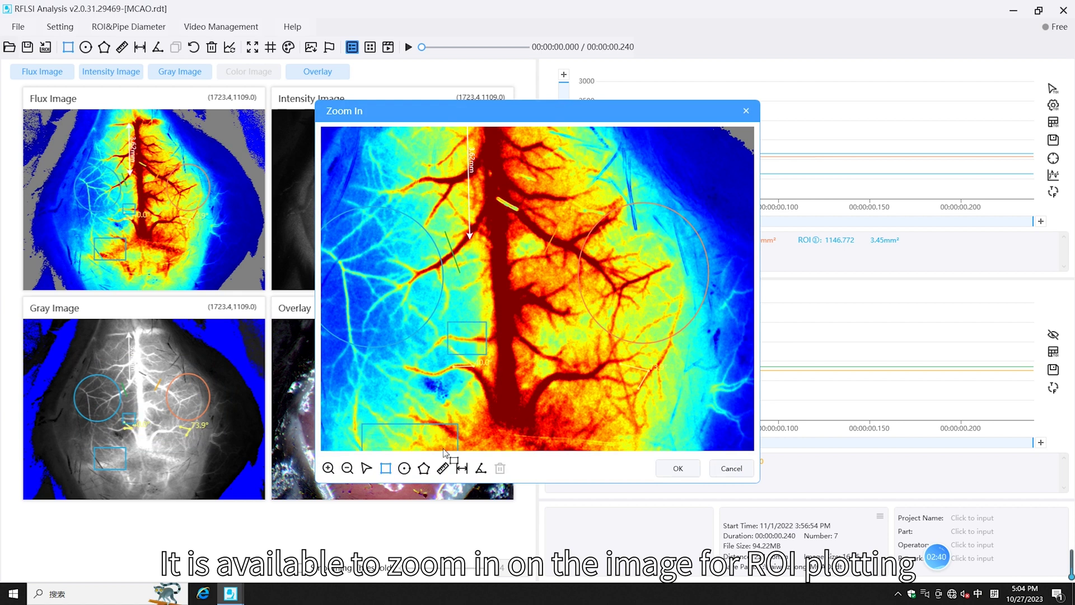
{"action": "left_click", "coordinate": [462, 468]}
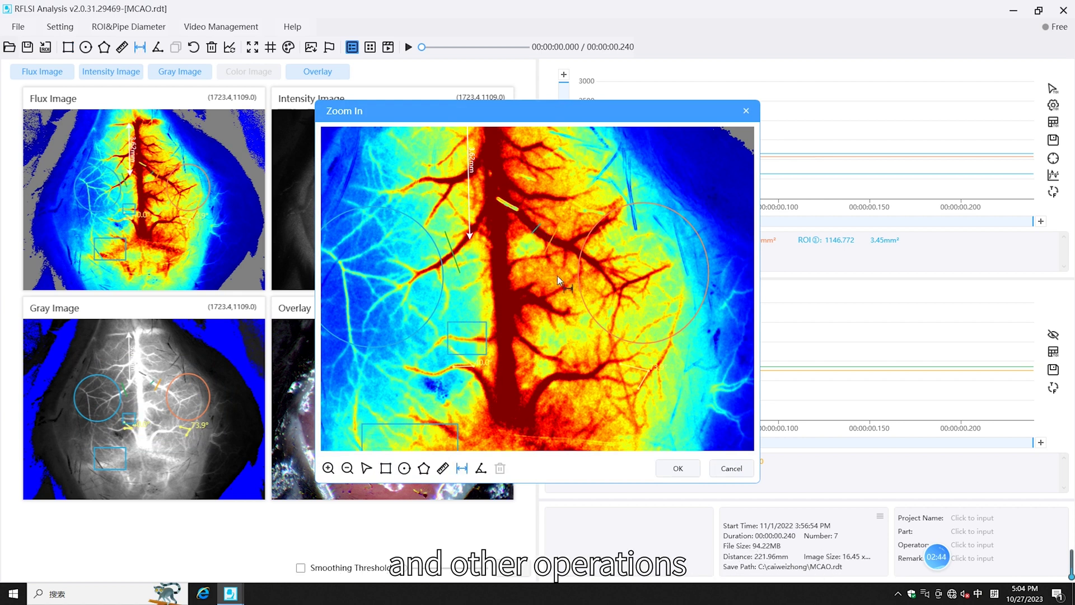
{"action": "left_click_drag", "start_coordinate": [402, 180], "coordinate": [421, 205]}
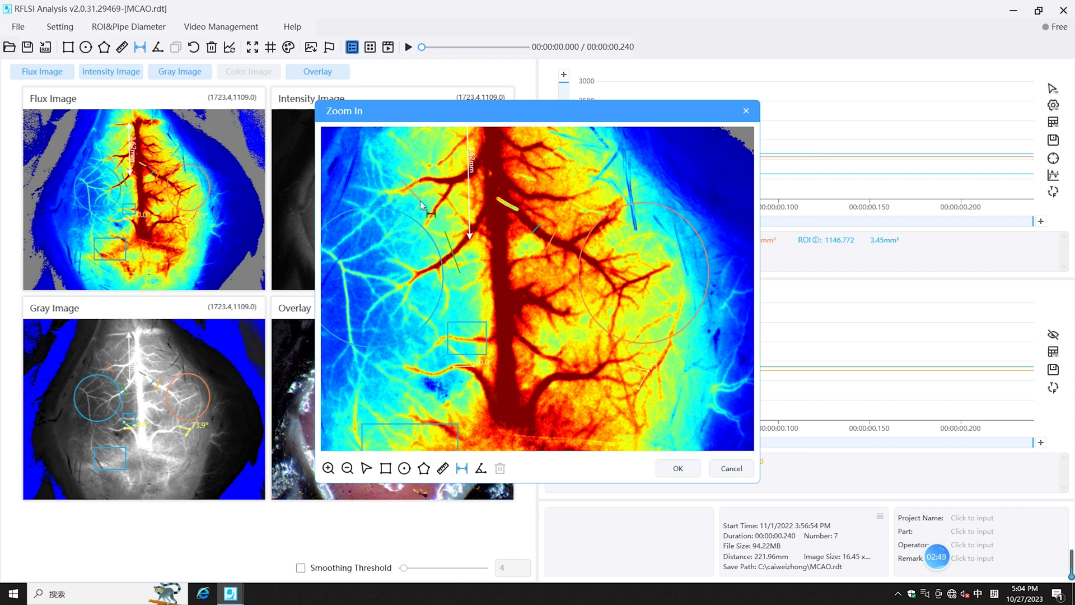
{"action": "left_click", "coordinate": [678, 468]}
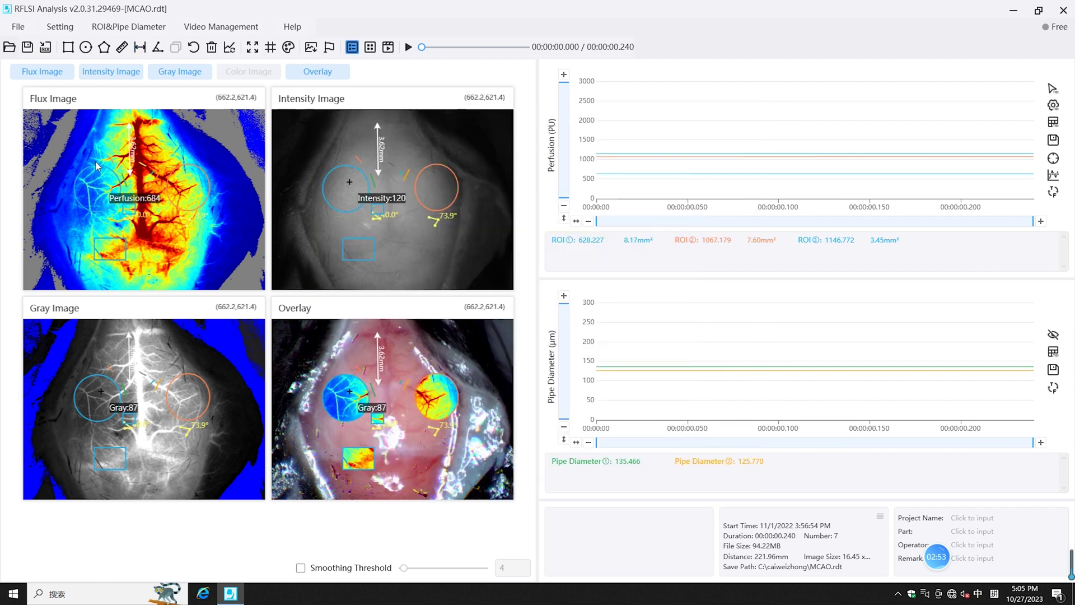
Step: Overlay a 4×4 grid on all image views via Grid Setting
{"action": "left_click", "coordinate": [67, 32]}
{"action": "left_click", "coordinate": [81, 70]}
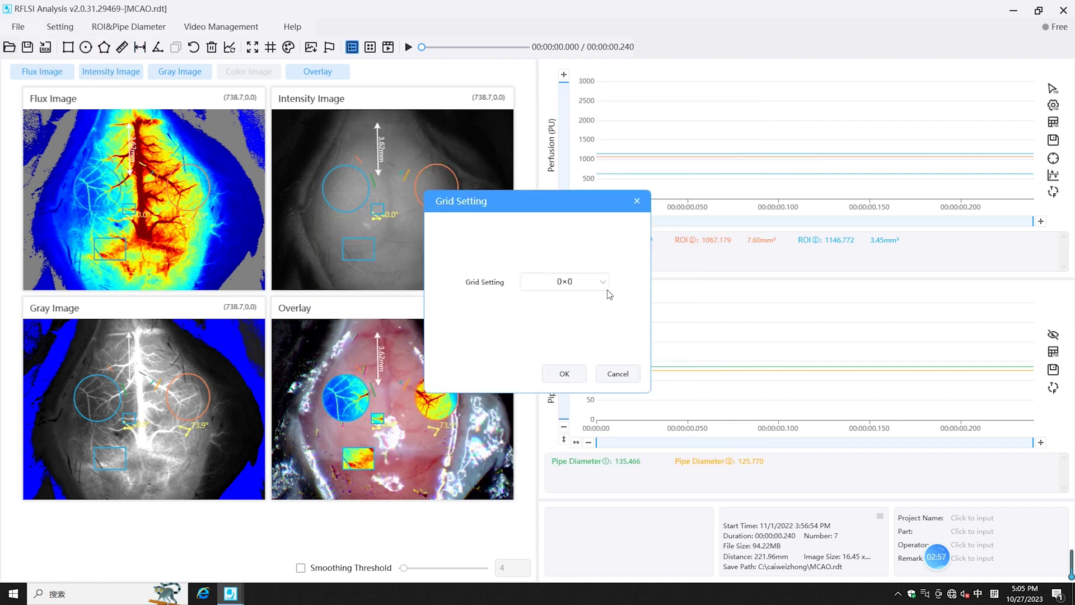
{"action": "left_click", "coordinate": [602, 283]}
{"action": "left_click", "coordinate": [584, 328]}
{"action": "left_click", "coordinate": [579, 291]}
{"action": "left_click", "coordinate": [581, 327]}
{"action": "left_click", "coordinate": [581, 292]}
{"action": "left_click", "coordinate": [580, 297]}
{"action": "left_click", "coordinate": [577, 373]}
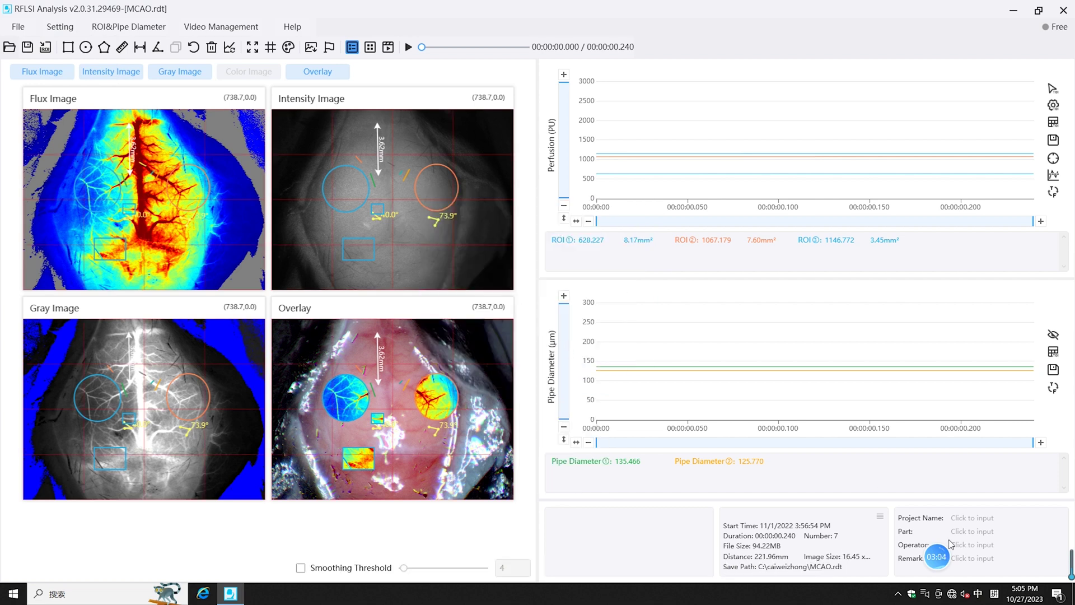
{"action": "left_click", "coordinate": [60, 28]}
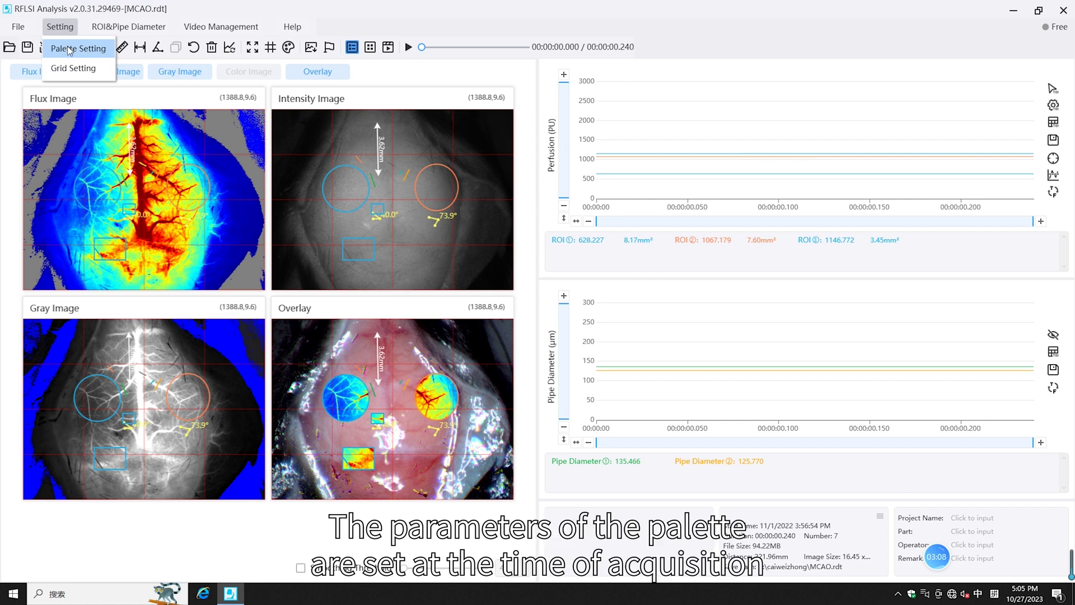
Step: In Palette Setting, try several Flux palettes and settle on the dark blue–to–dark red one
{"action": "left_click", "coordinate": [72, 47]}
{"action": "left_click", "coordinate": [622, 133]}
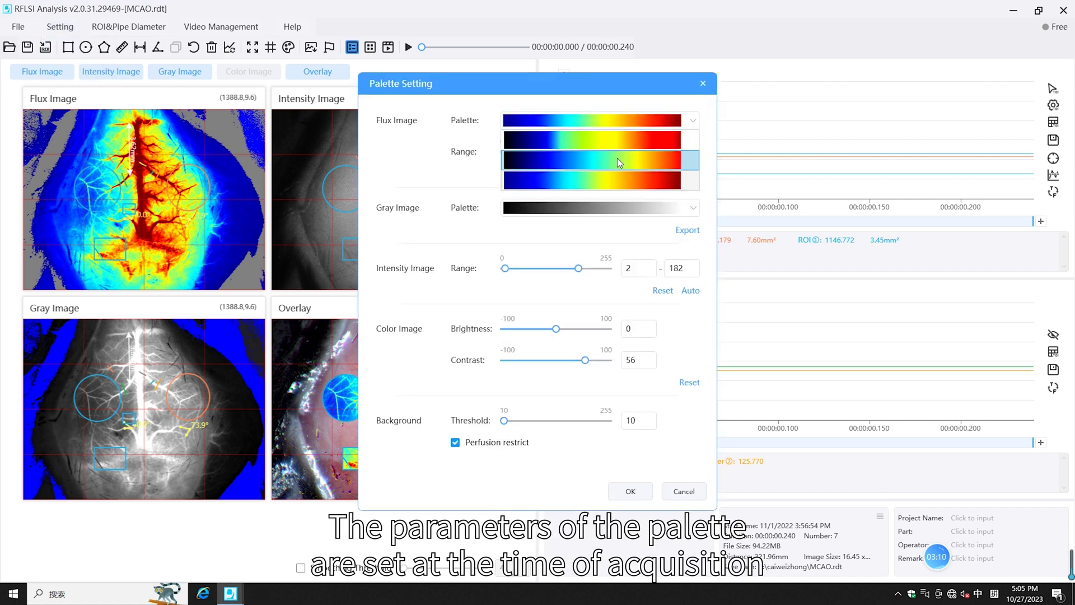
{"action": "left_click", "coordinate": [617, 158]}
{"action": "left_click", "coordinate": [613, 128]}
{"action": "left_click", "coordinate": [598, 182]}
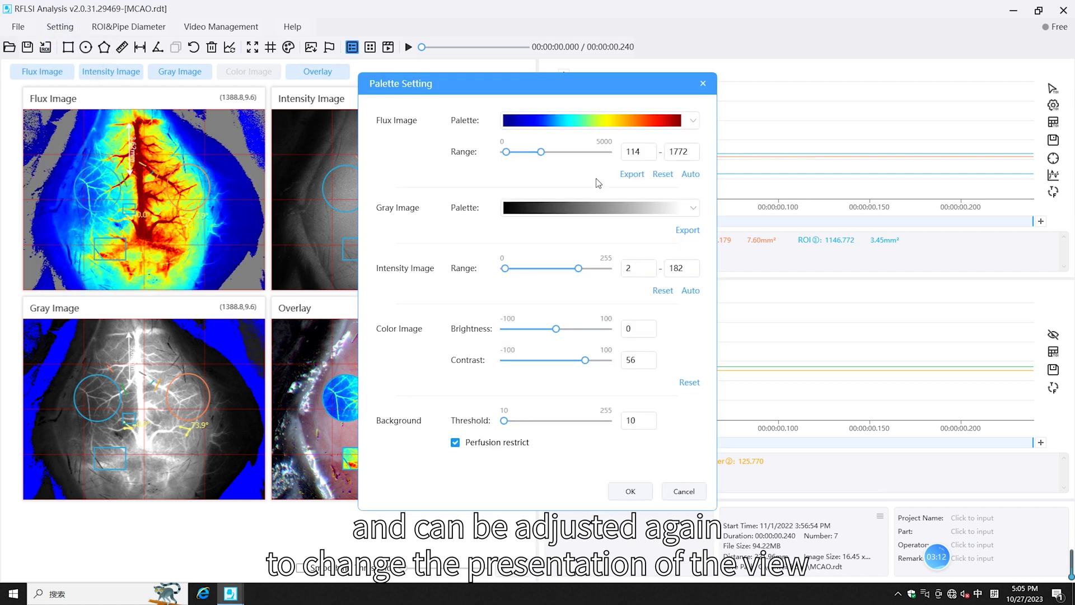
{"action": "left_click", "coordinate": [610, 132]}
{"action": "left_click", "coordinate": [592, 141]}
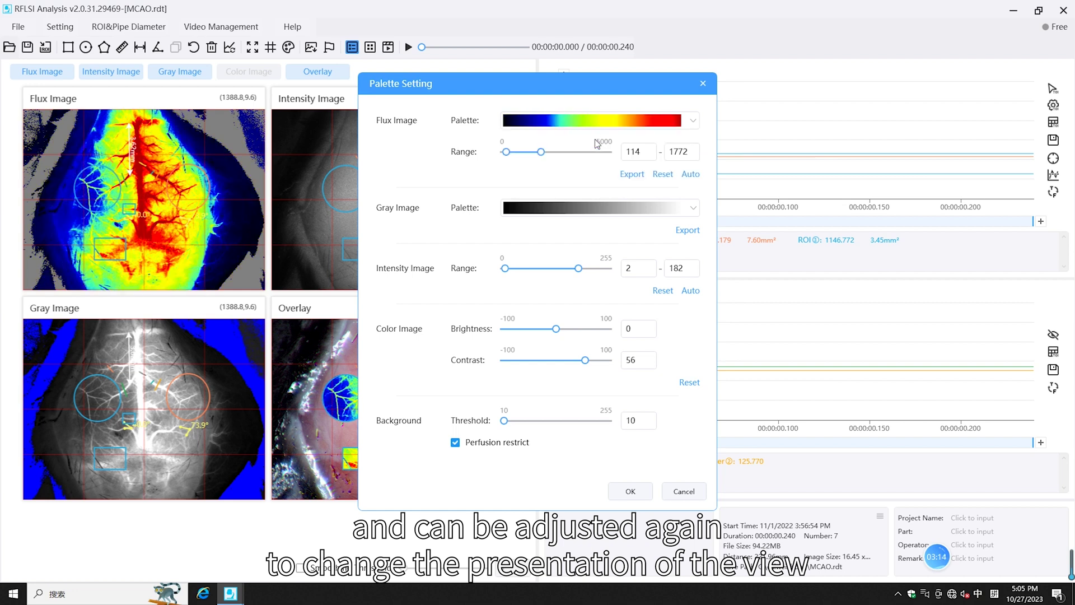
{"action": "left_click", "coordinate": [605, 120]}
{"action": "left_click", "coordinate": [593, 180]}
Step: Set the Flux range to 114–2256, apply it, and advance playback to 0.080 s
{"action": "left_click_drag", "start_coordinate": [540, 153], "coordinate": [551, 158]}
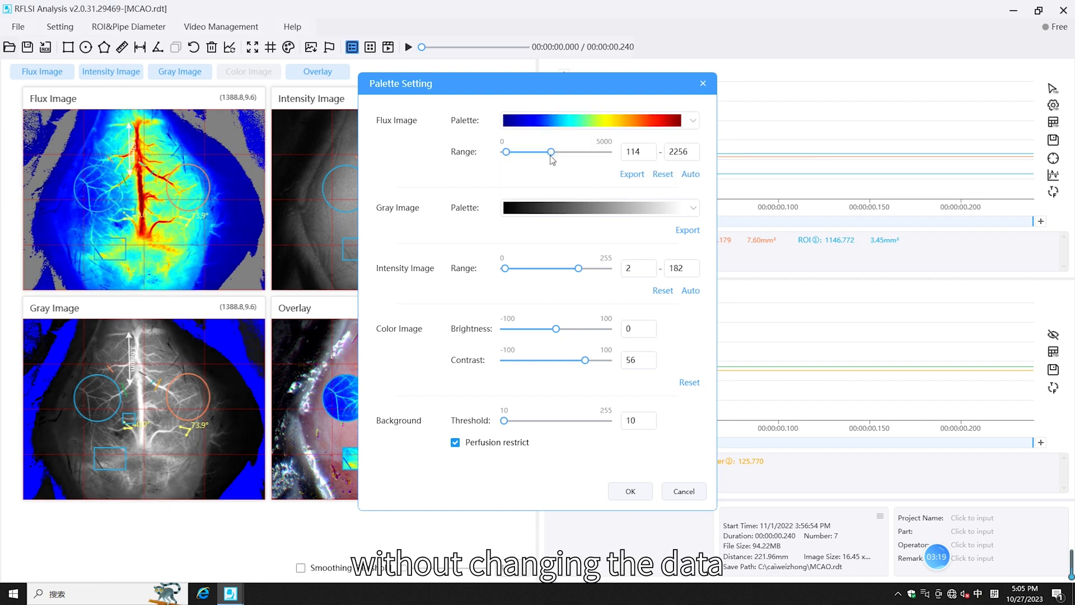
{"action": "left_click", "coordinate": [689, 177]}
{"action": "left_click", "coordinate": [629, 491]}
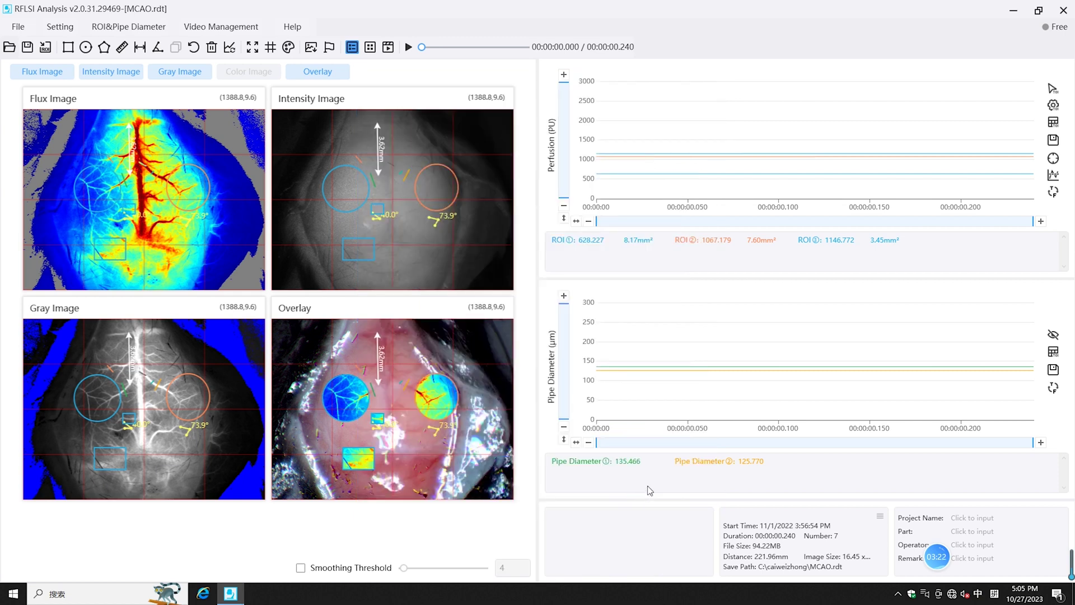
{"action": "left_click_drag", "start_coordinate": [424, 52], "coordinate": [458, 54]}
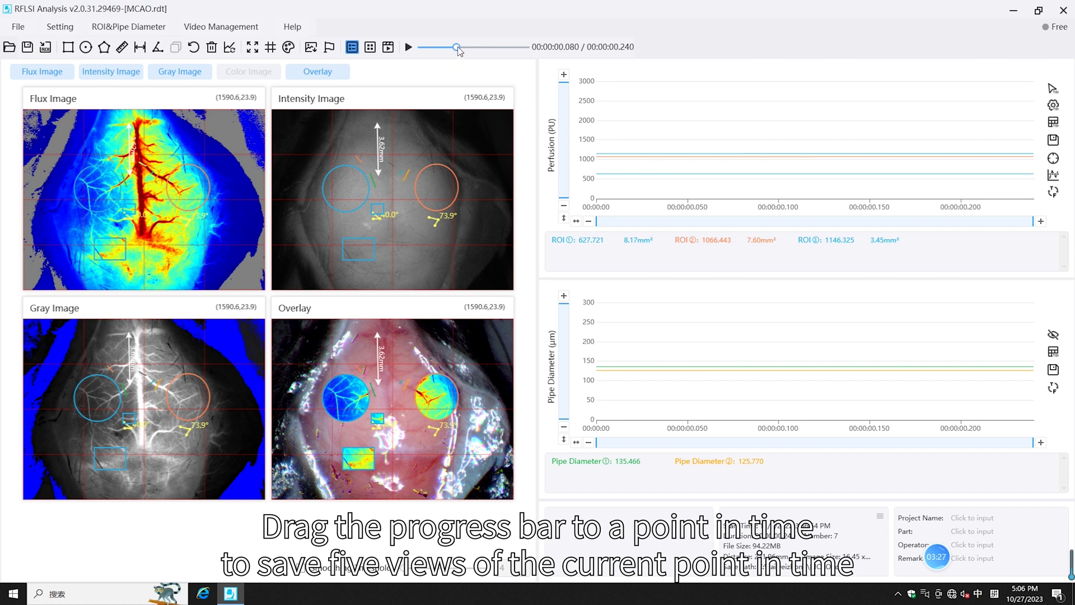
Step: Save images of all views at 0.120 s into the Desktop folder, then show the desktop
{"action": "left_click_drag", "start_coordinate": [459, 51], "coordinate": [474, 50]}
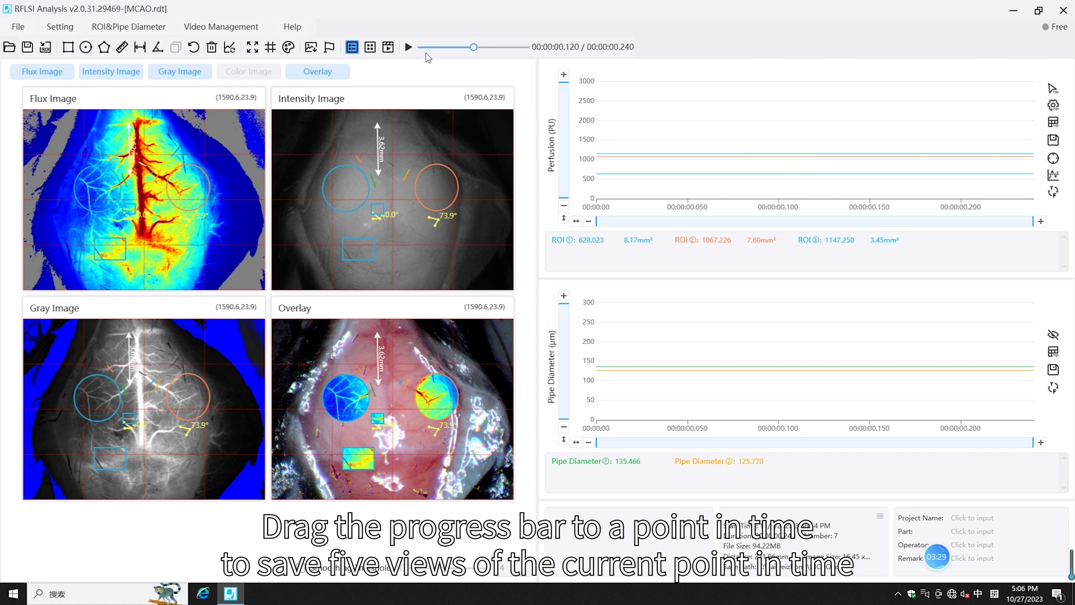
{"action": "left_click", "coordinate": [311, 48]}
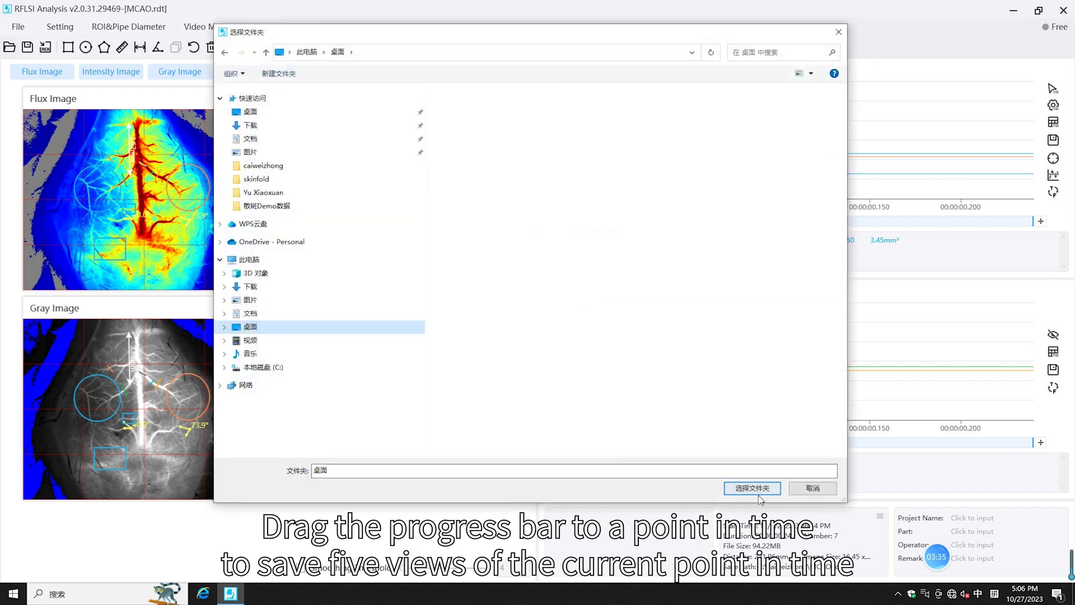
{"action": "left_click", "coordinate": [757, 488]}
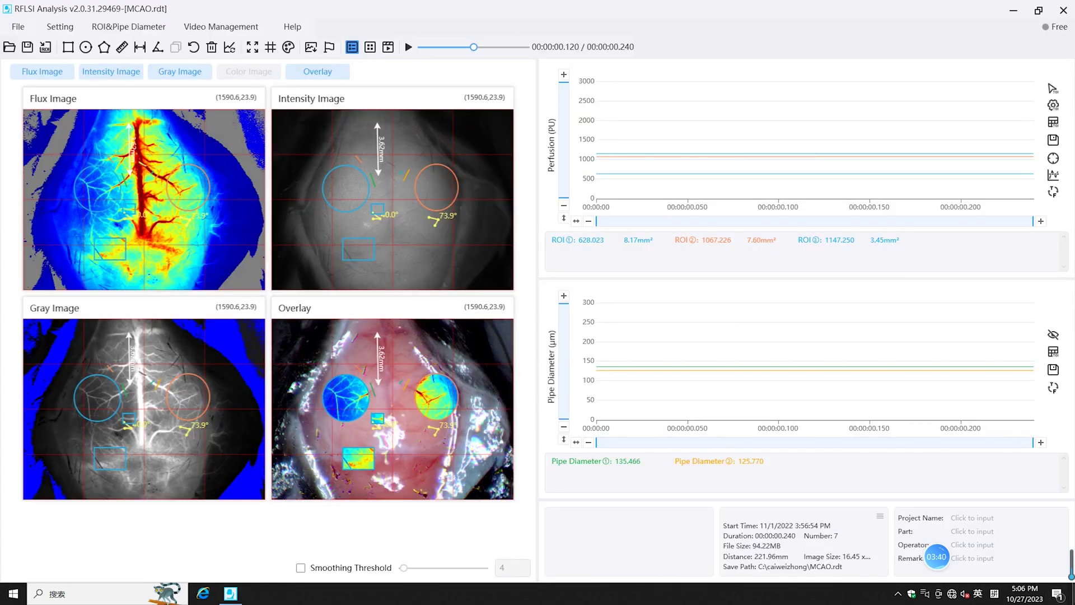
{"action": "key", "text": "super+d"}
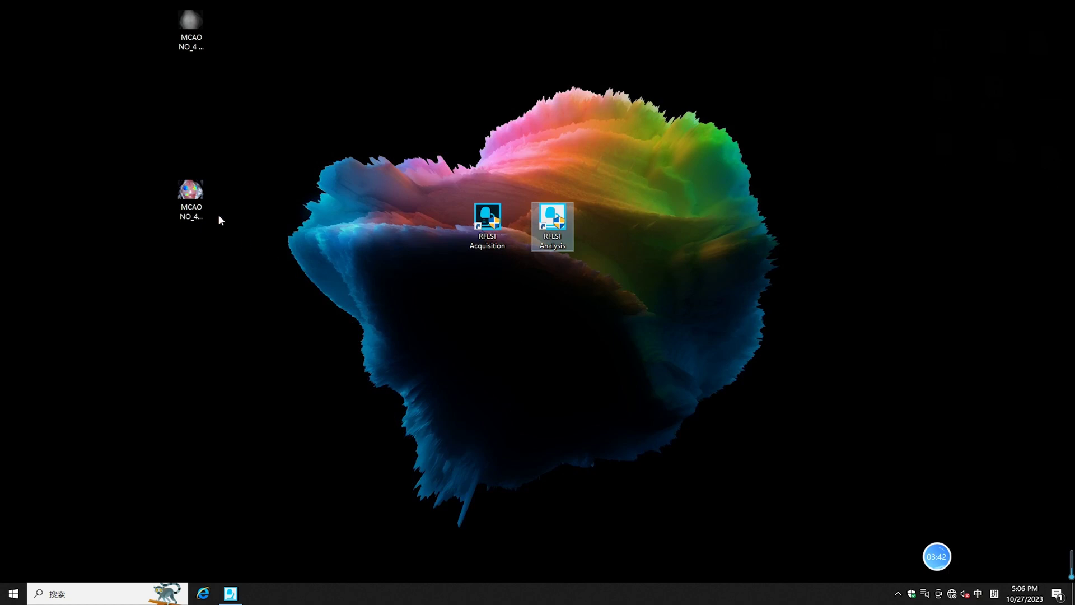
Step: View MCAO NO_4 Overlay.png and the saved flux, gray and intensity images, then return to RFLSI Analysis
{"action": "left_click", "coordinate": [203, 208]}
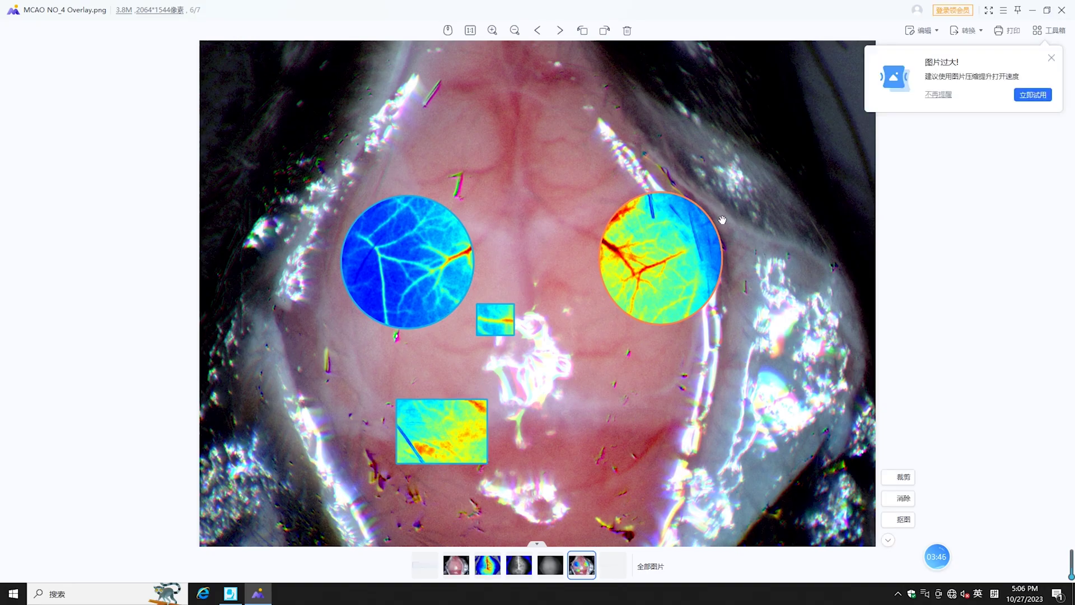
{"action": "left_click", "coordinate": [464, 567]}
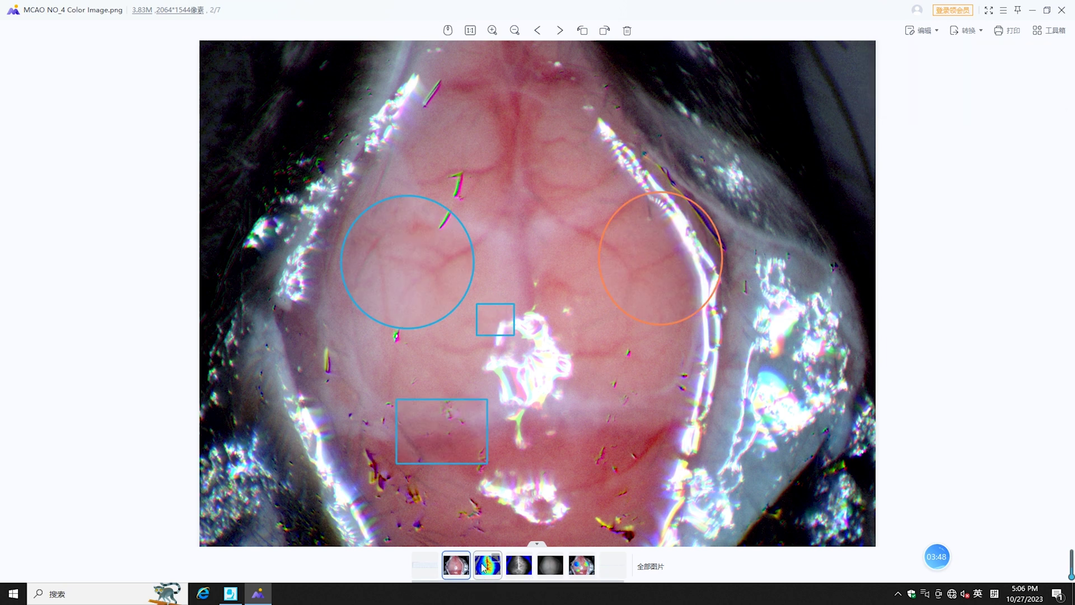
{"action": "left_click", "coordinate": [487, 566]}
{"action": "left_click", "coordinate": [518, 565]}
{"action": "left_click", "coordinate": [545, 570]}
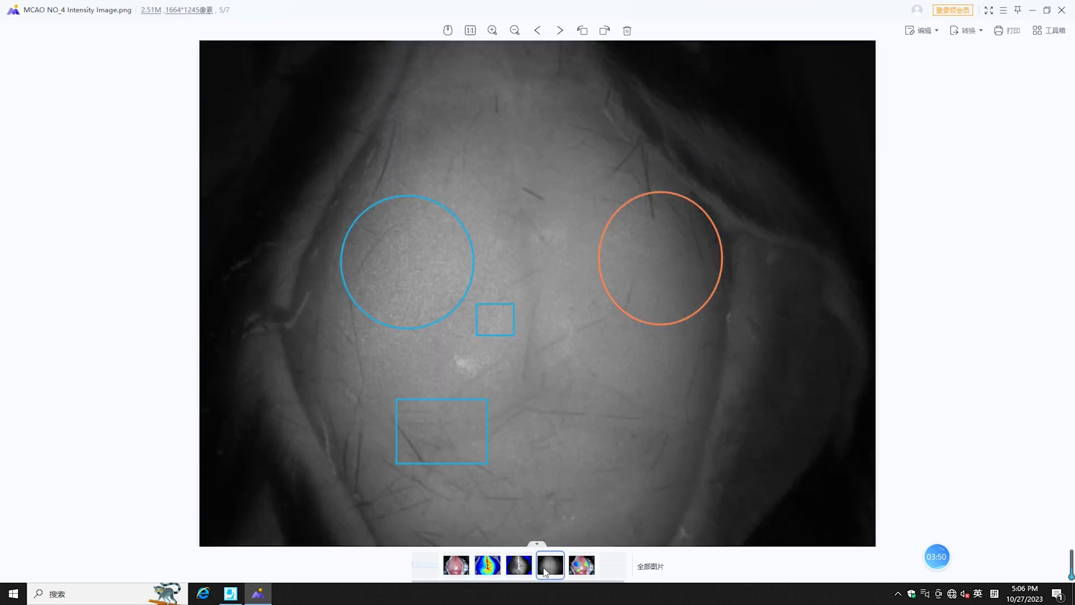
{"action": "left_click", "coordinate": [582, 565]}
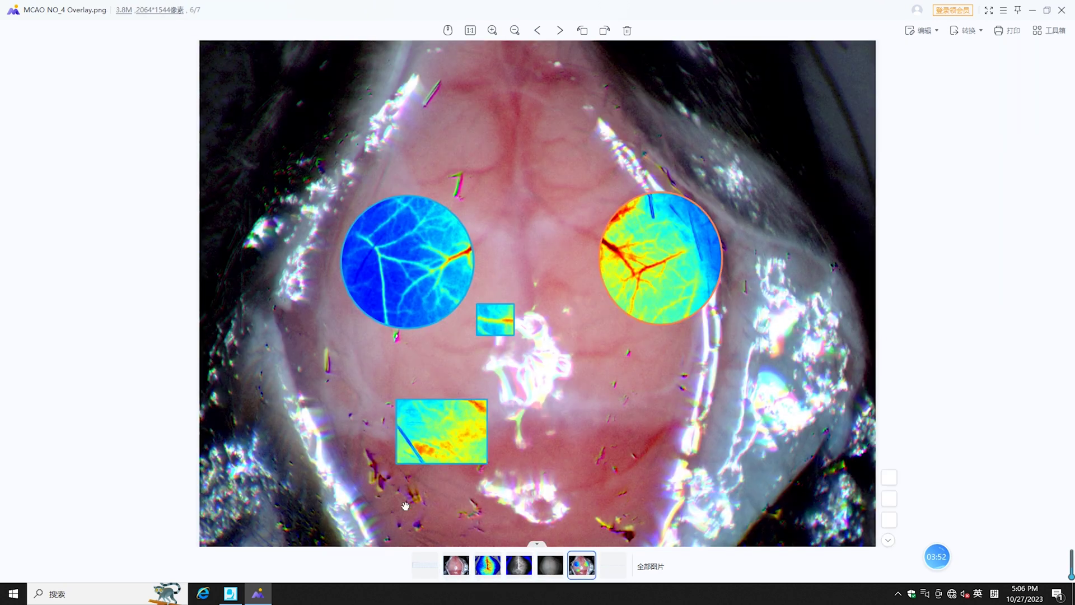
{"action": "left_click", "coordinate": [244, 589]}
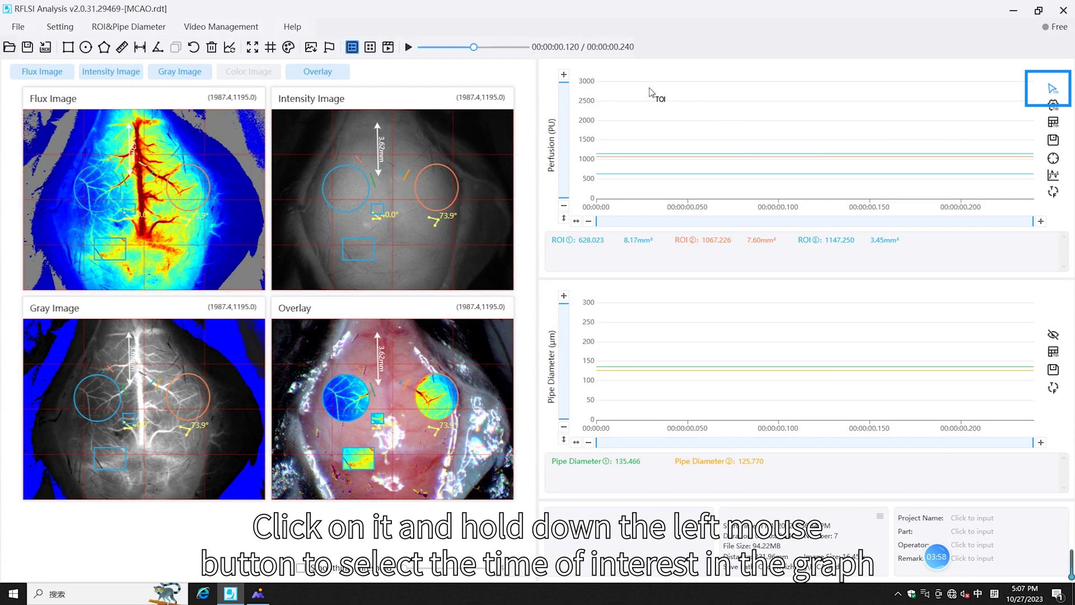
Step: Mark TOI T1 from 00:00:00:029 to 00:00:00:042 and try adding and removing TOI rows
{"action": "left_click_drag", "start_coordinate": [649, 92], "coordinate": [827, 112]}
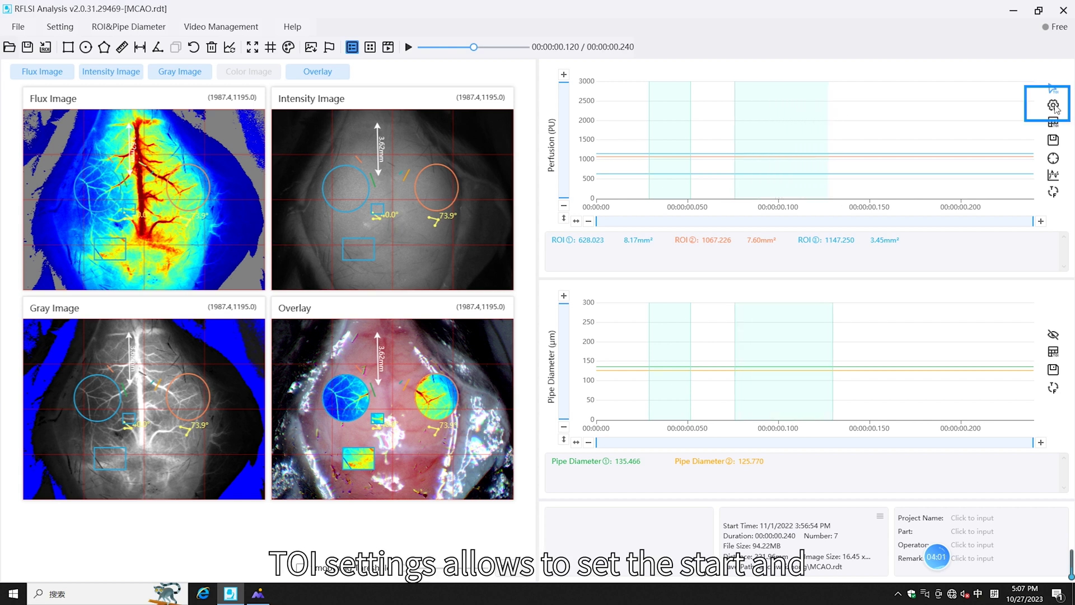
{"action": "left_click", "coordinate": [1053, 104]}
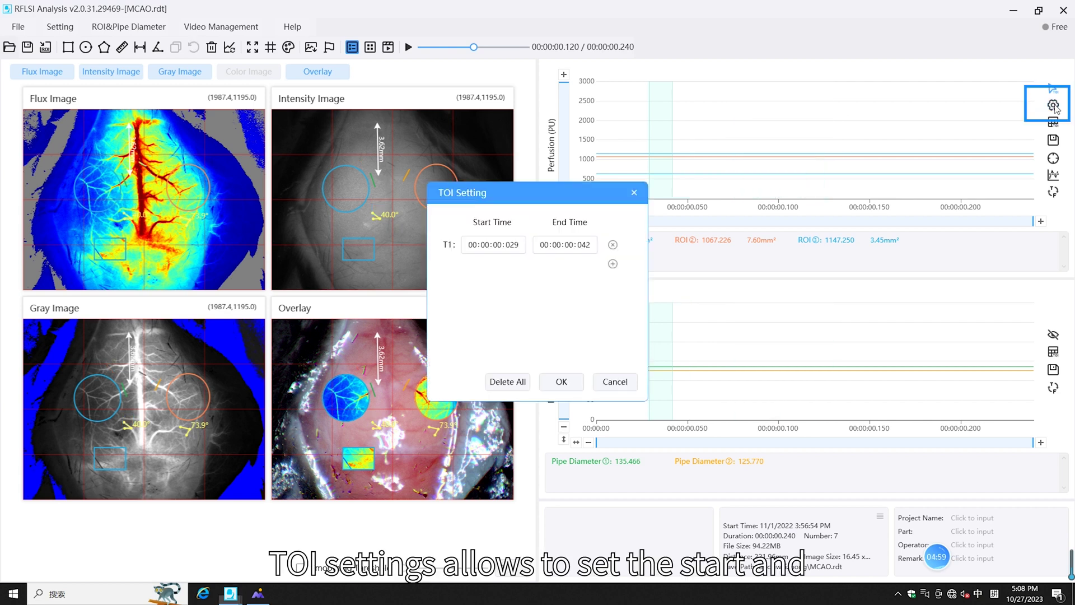
{"action": "left_click", "coordinate": [613, 264]}
{"action": "left_click", "coordinate": [612, 267]}
{"action": "left_click", "coordinate": [614, 265]}
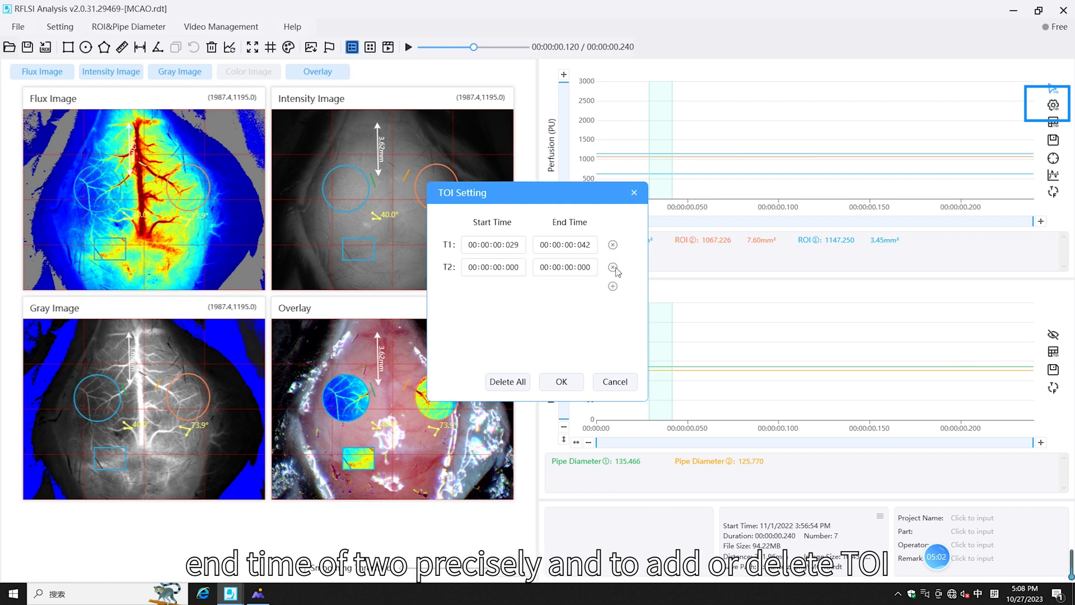
{"action": "left_click", "coordinate": [613, 287]}
{"action": "left_click", "coordinate": [613, 289]}
Step: Delete the T2 row and export the T1 perfusion statistics table for three ROIs as a CSV
{"action": "left_click", "coordinate": [613, 267]}
{"action": "key", "text": "Return"}
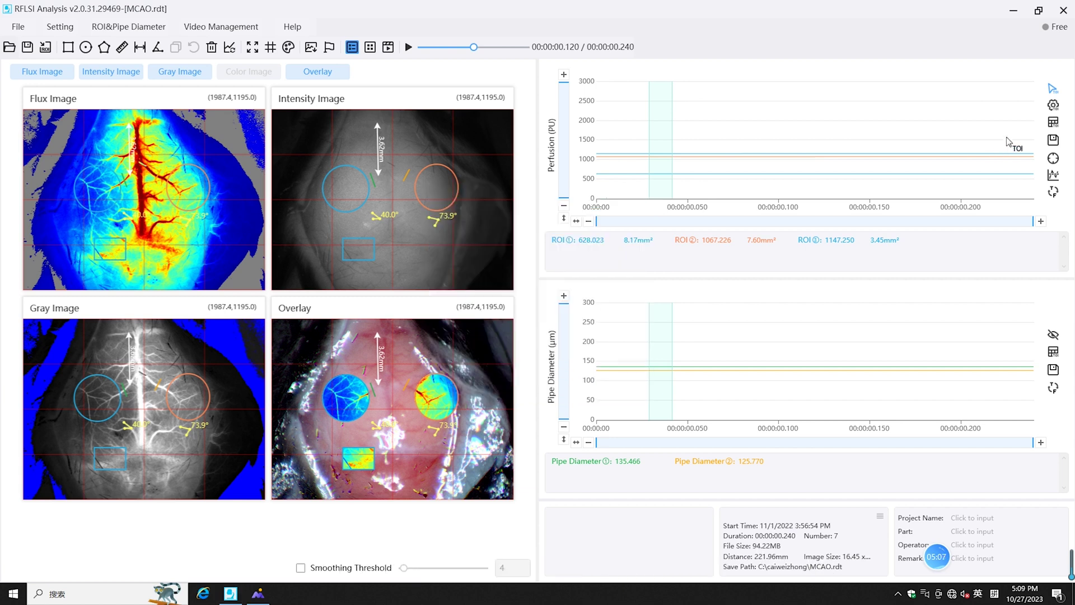
{"action": "left_click", "coordinate": [1054, 124]}
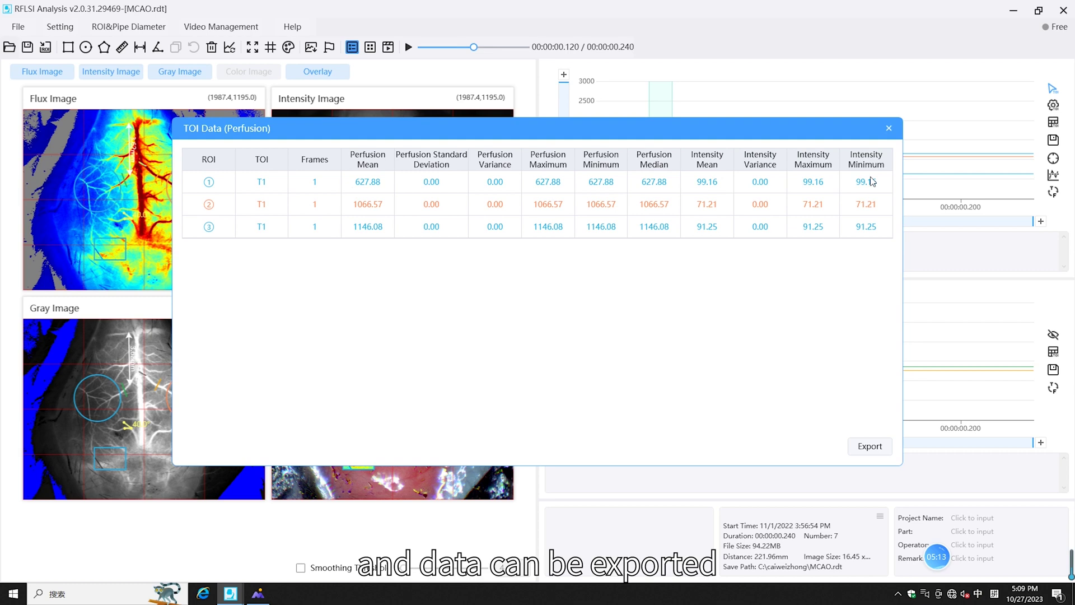
{"action": "left_click", "coordinate": [868, 446]}
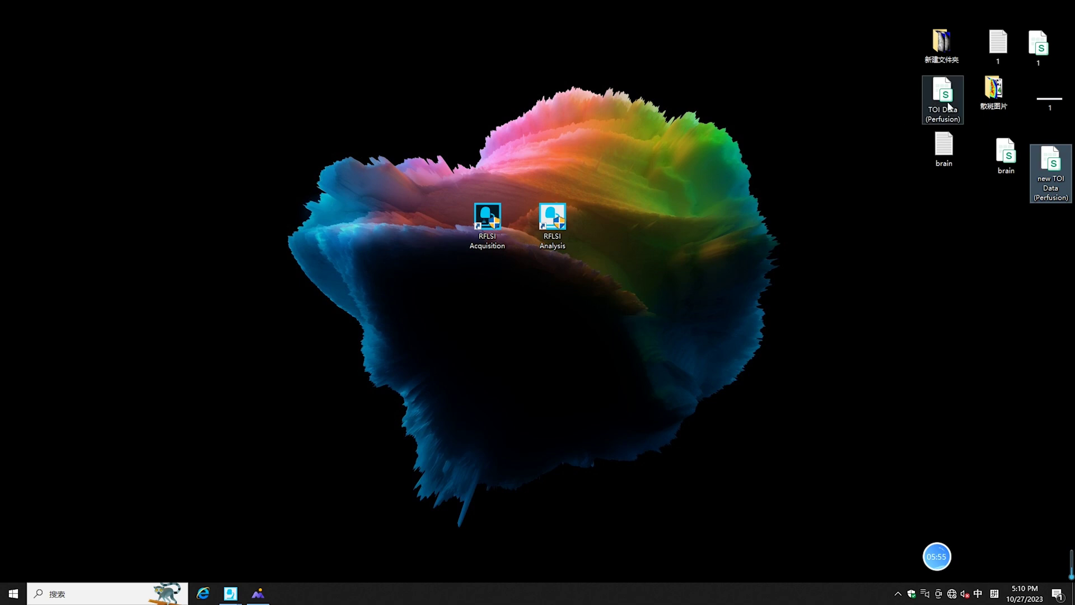
Step: Open TOI Data (Perfusion).csv from the desktop in WPS, review the three ROIs' statistics, and close it
{"action": "left_click", "coordinate": [948, 106]}
{"action": "double_click", "coordinate": [948, 105]}
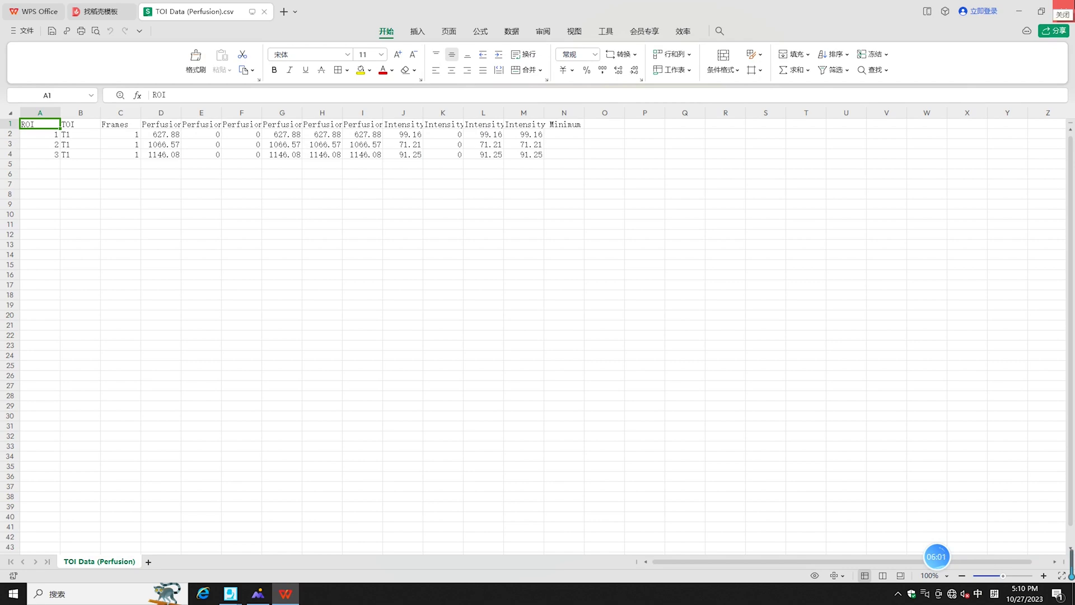
{"action": "left_click", "coordinate": [1062, 11]}
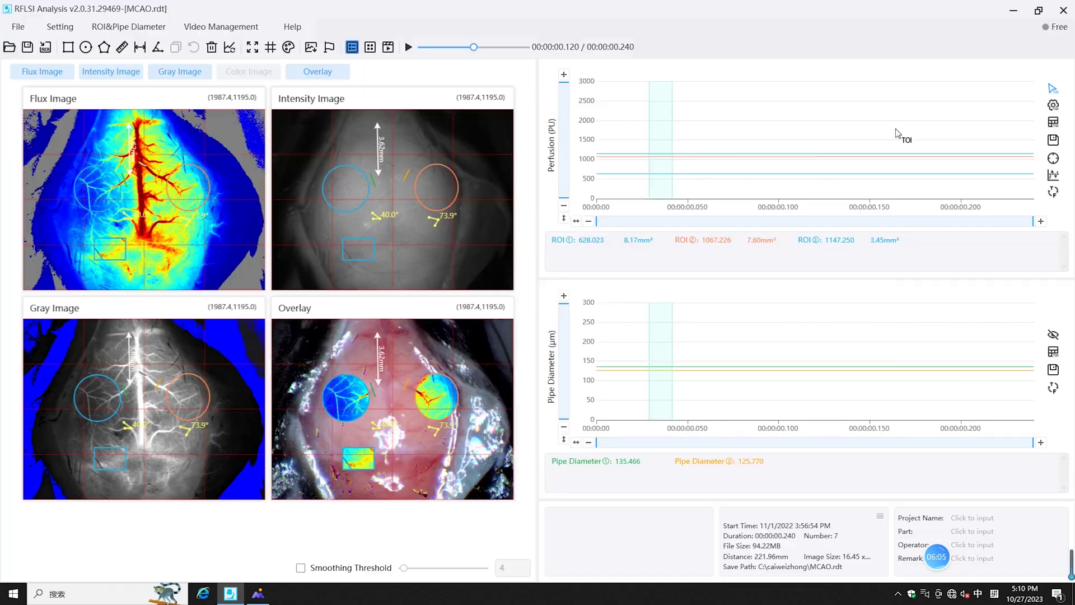
Step: Show the current-frame line and add event markers at 0.080 s and 0.120 s
{"action": "left_click", "coordinate": [1052, 143]}
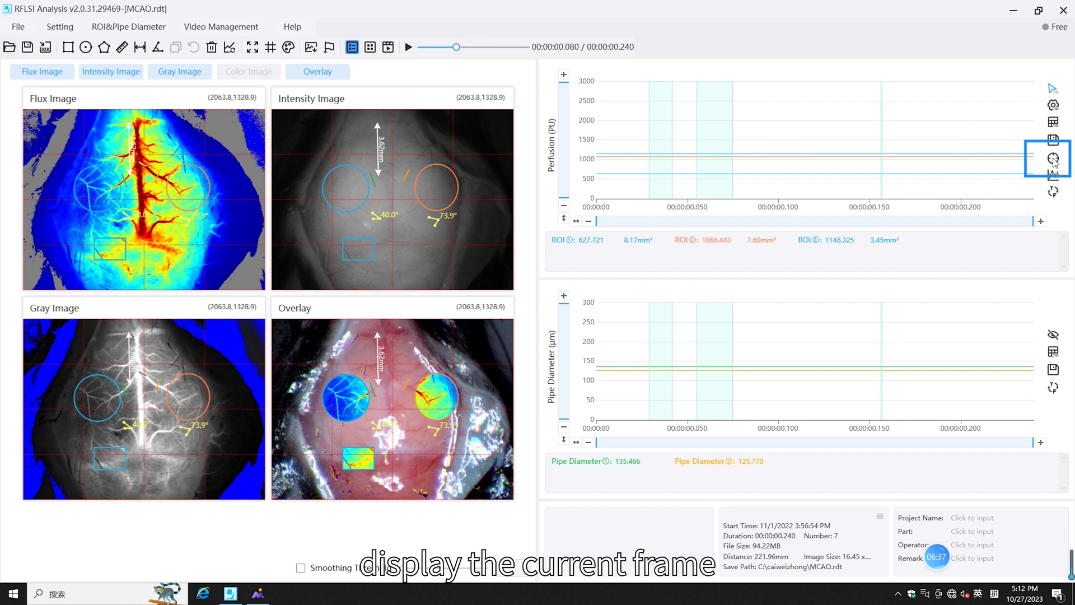
{"action": "left_click", "coordinate": [1053, 162]}
{"action": "left_click", "coordinate": [744, 92]}
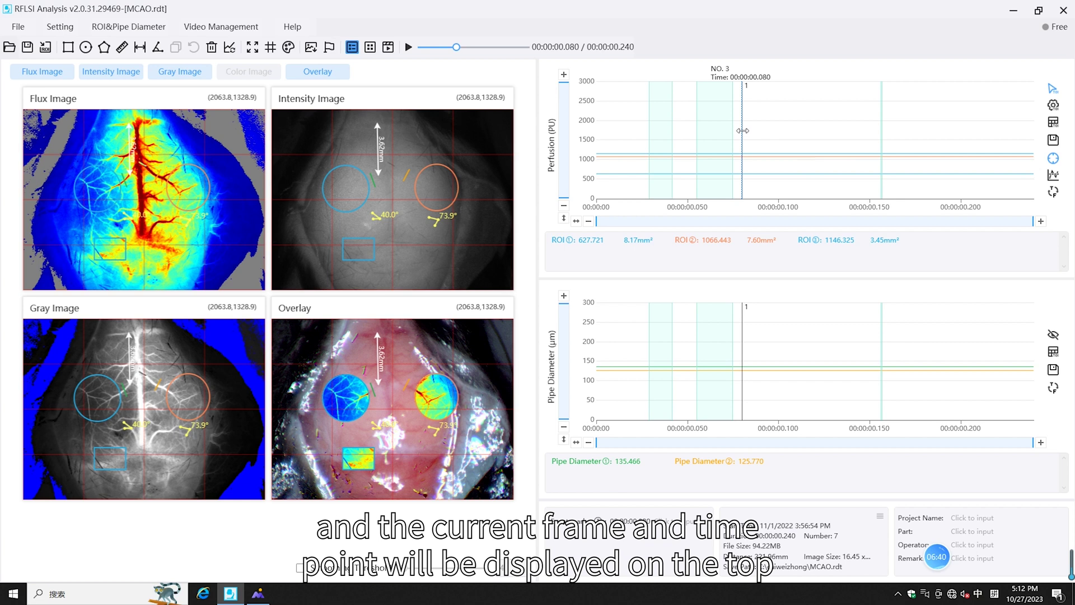
{"action": "left_click_drag", "start_coordinate": [799, 123], "coordinate": [814, 125]}
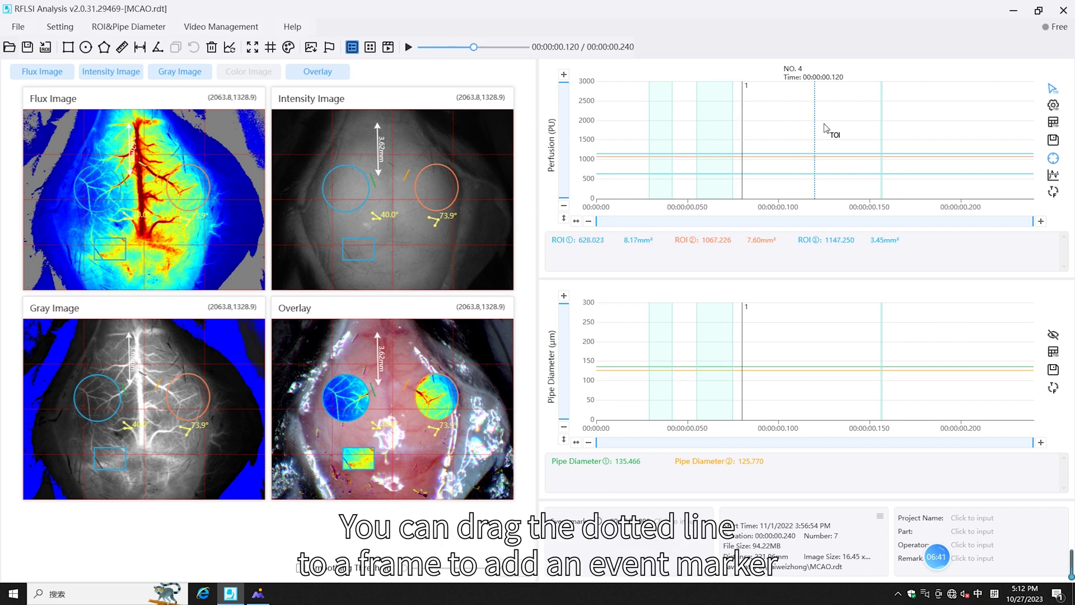
{"action": "left_click", "coordinate": [330, 50]}
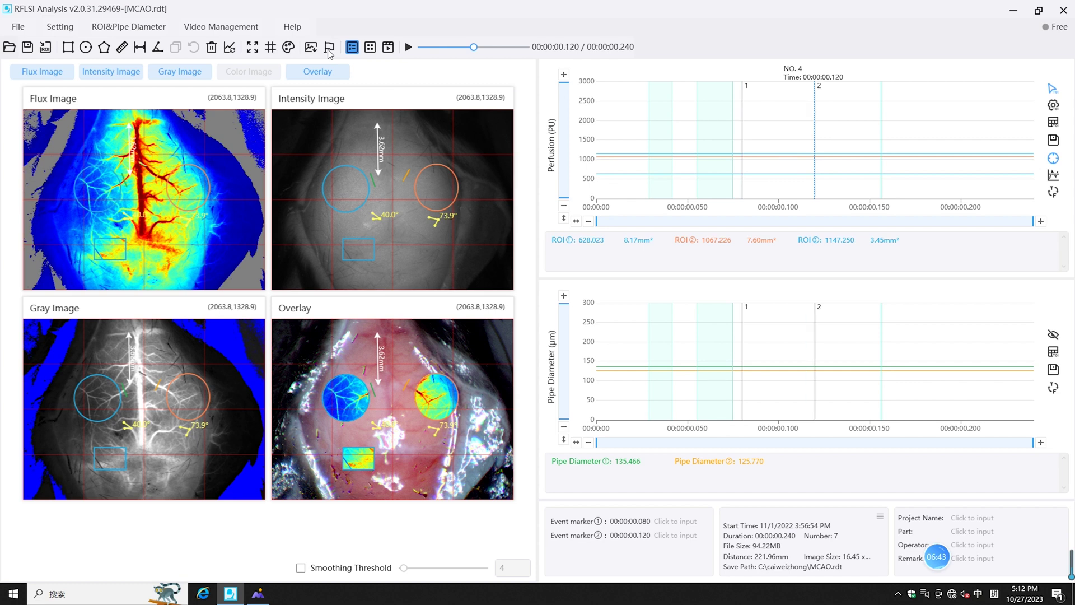
Step: Name the first event marker 'rename' and open Reference Line Setting
{"action": "left_click", "coordinate": [677, 521]}
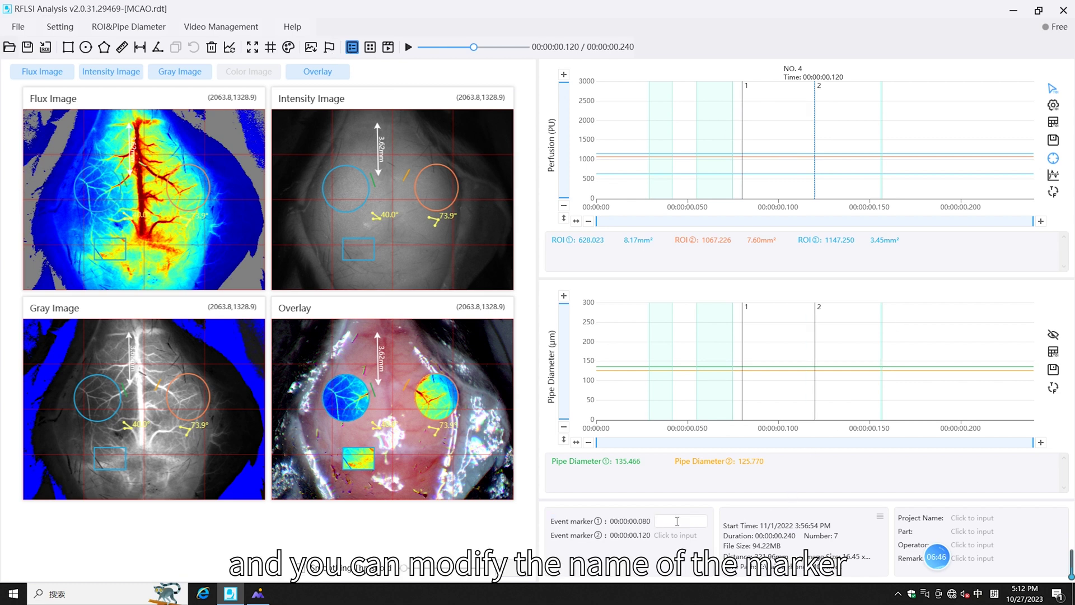
{"action": "type", "text": "rename"}
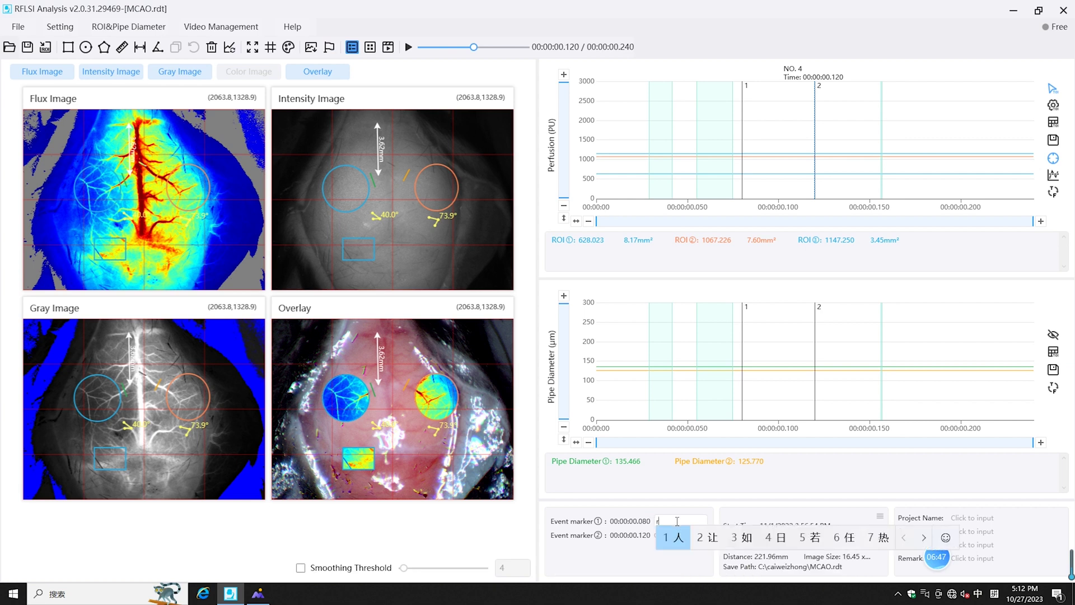
{"action": "key", "text": "Return"}
{"action": "left_click", "coordinate": [1053, 175]}
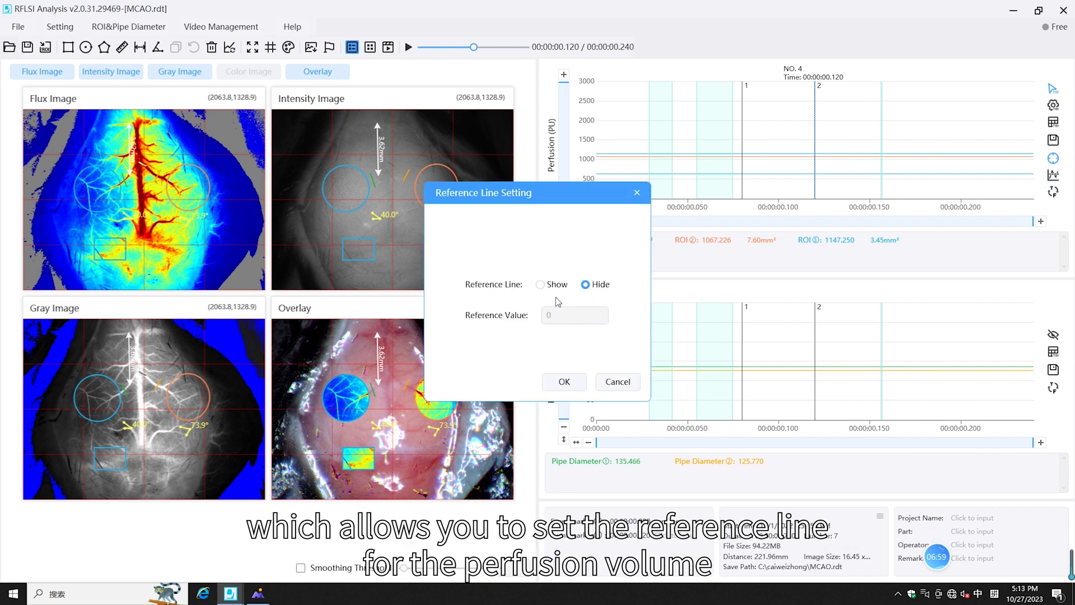
{"action": "left_click", "coordinate": [542, 290]}
{"action": "left_click_drag", "start_coordinate": [563, 314], "coordinate": [517, 323]}
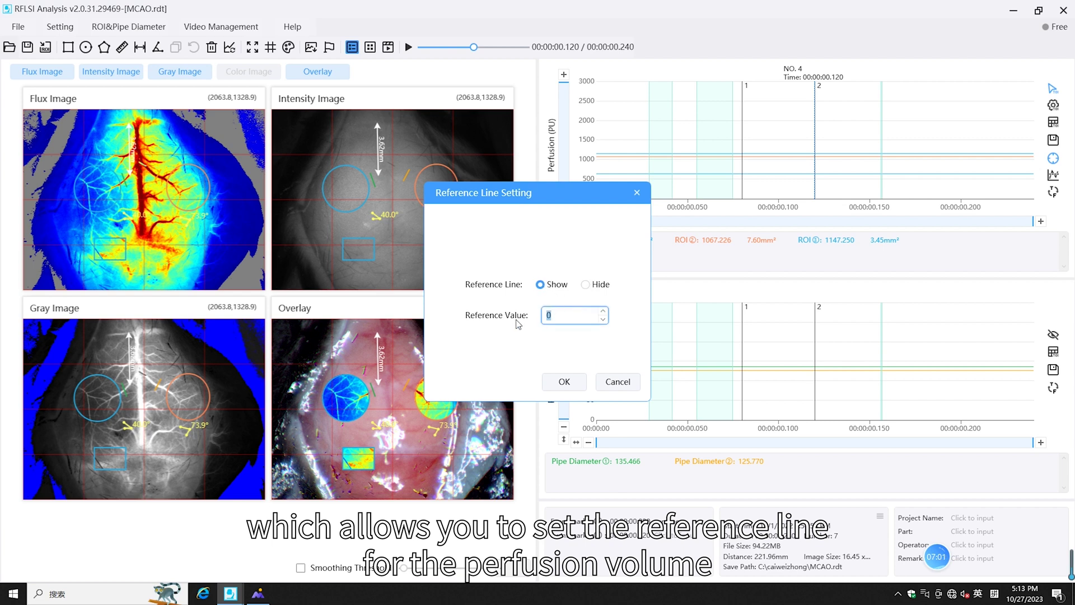
{"action": "type", "text": "700"}
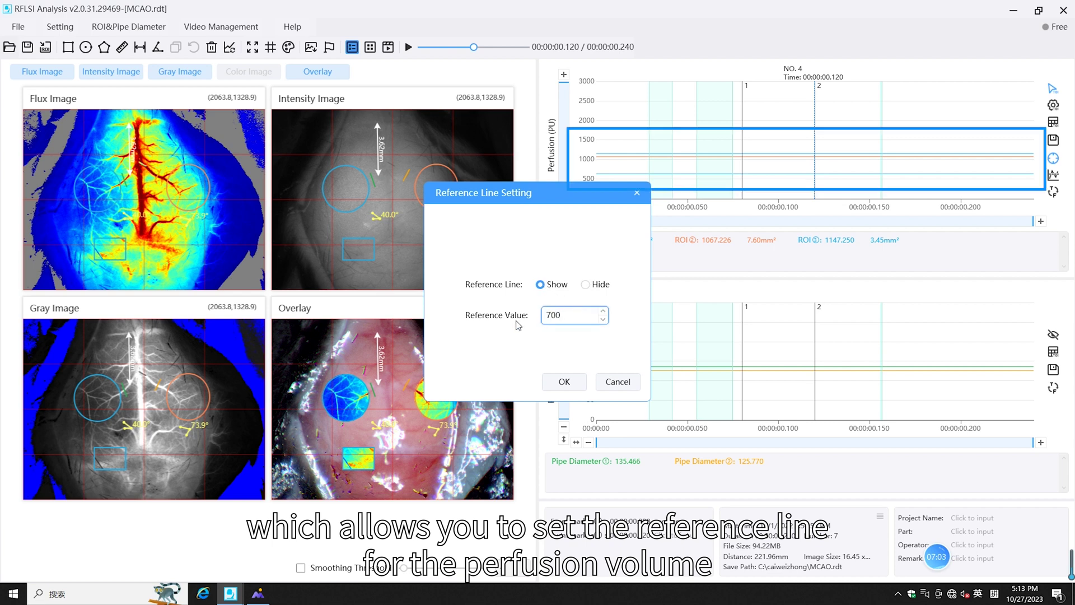
{"action": "left_click", "coordinate": [563, 382]}
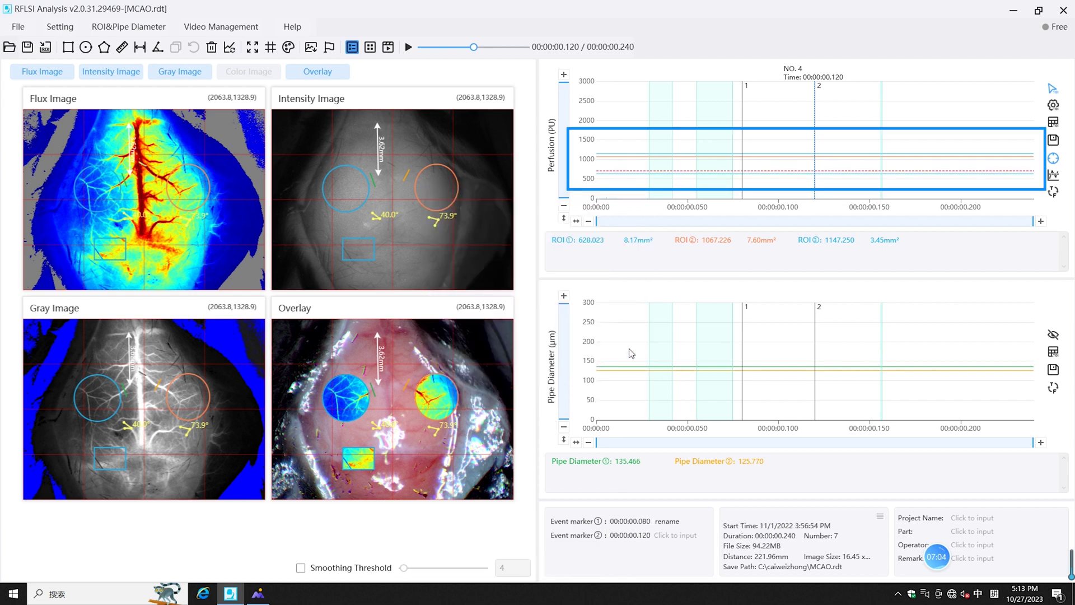
{"action": "left_click", "coordinate": [1053, 193]}
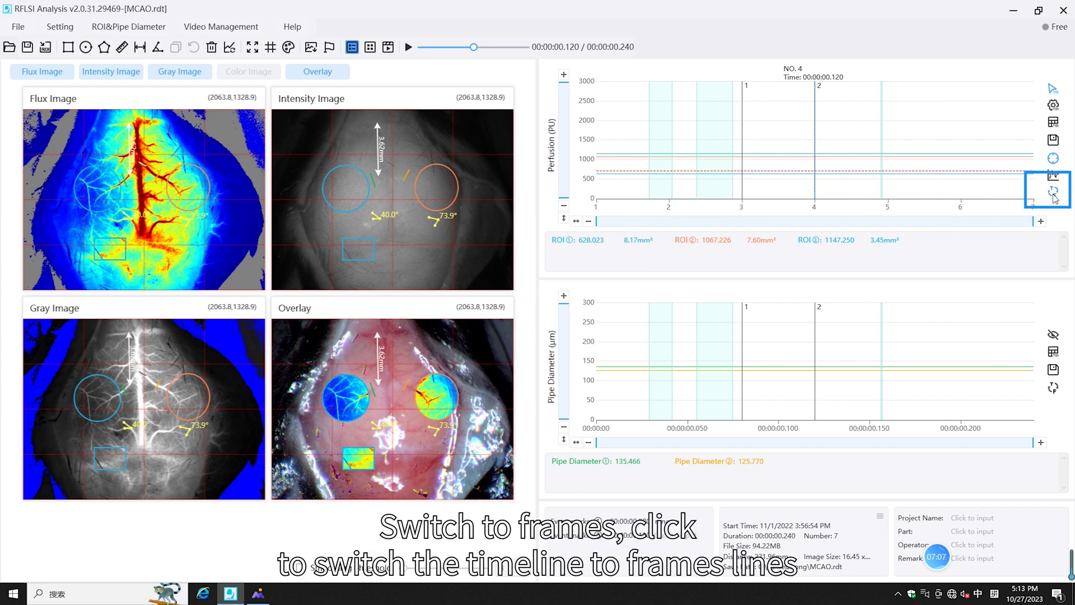
{"action": "left_click", "coordinate": [1054, 193]}
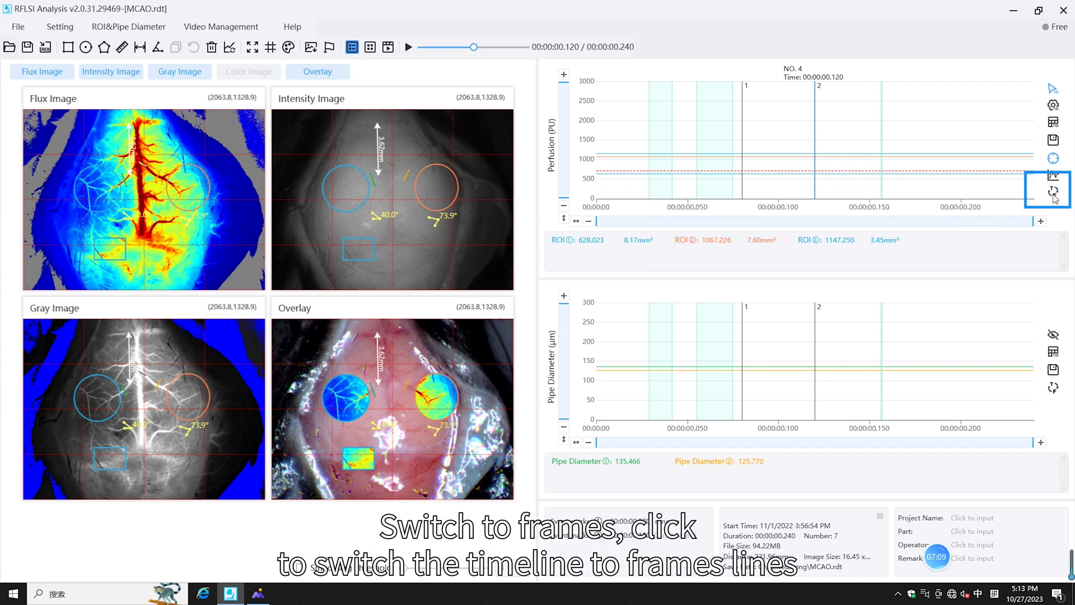
{"action": "left_click", "coordinate": [1053, 193]}
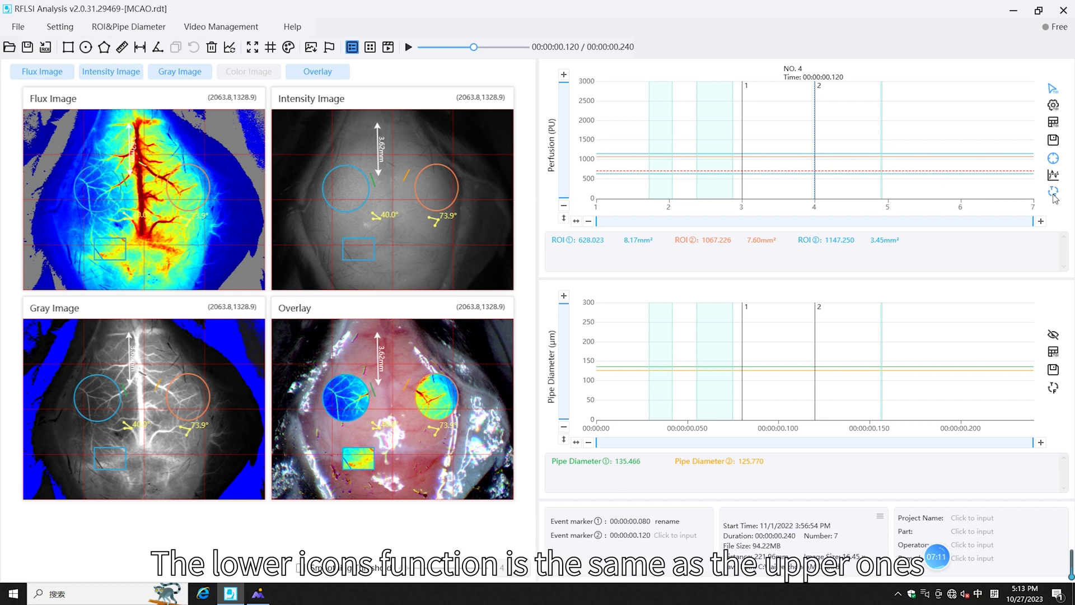
{"action": "left_click", "coordinate": [1053, 193]}
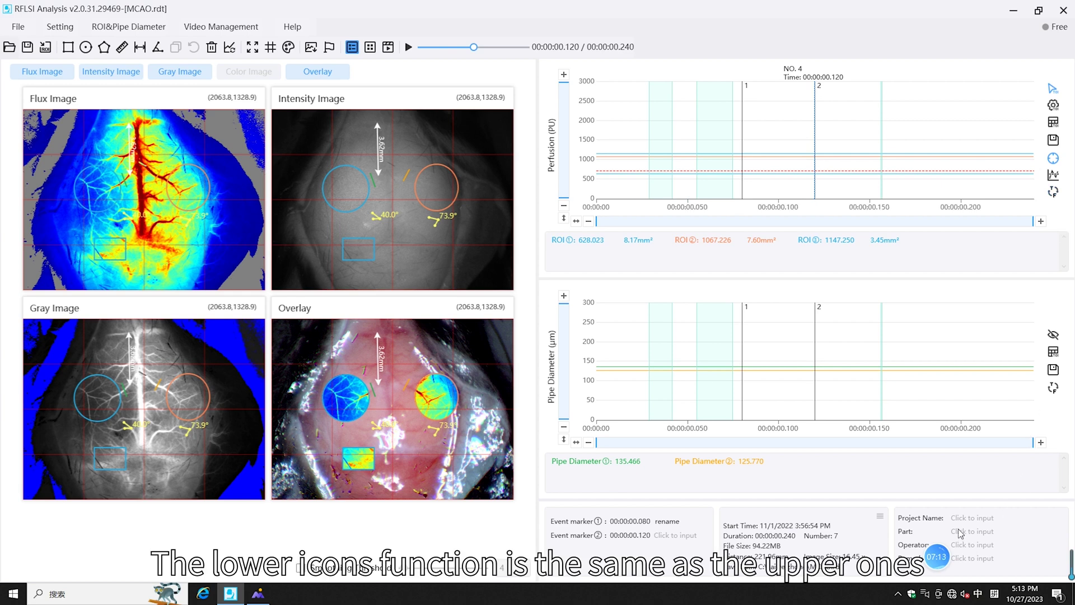
{"action": "key", "text": "shift"}
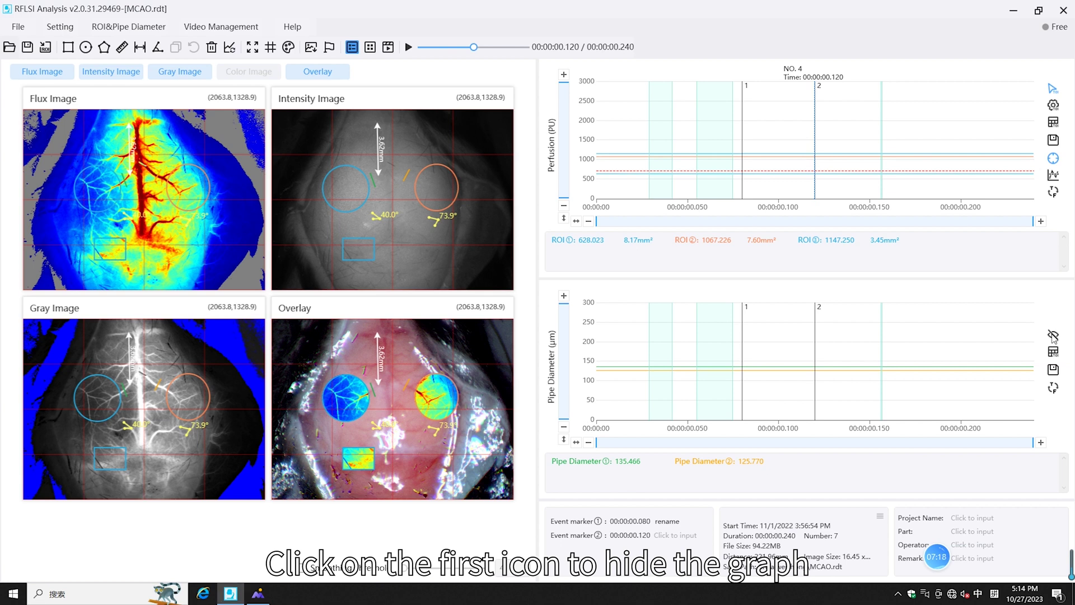
Step: Hide and reshow the Pipe Diameter chart, and check its TOI statistics table
{"action": "left_click", "coordinate": [1052, 335]}
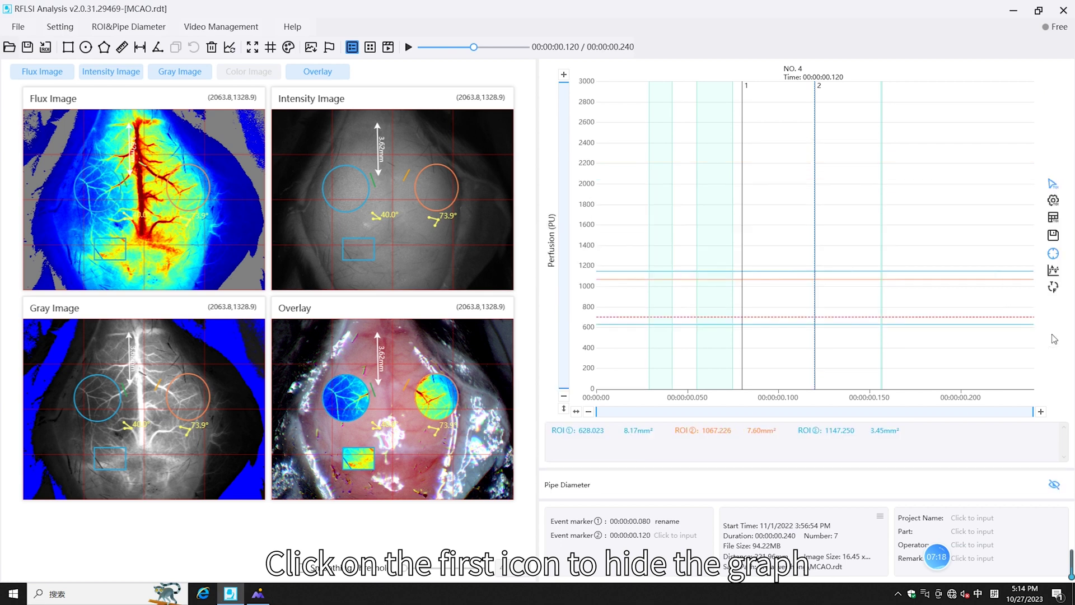
{"action": "left_click", "coordinate": [1055, 485]}
{"action": "left_click", "coordinate": [1053, 351]}
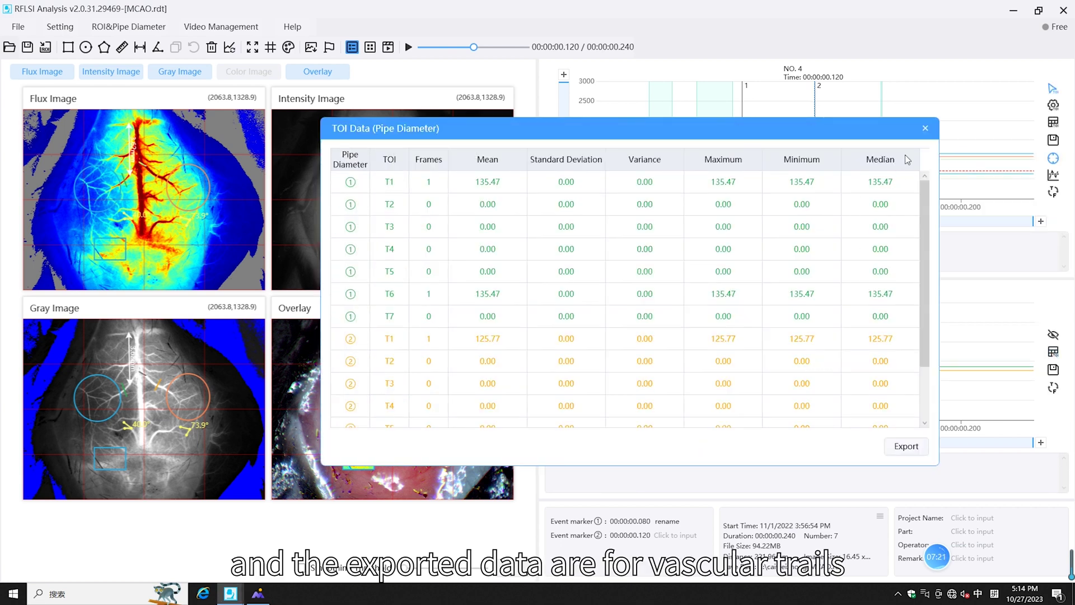
{"action": "left_click", "coordinate": [924, 128]}
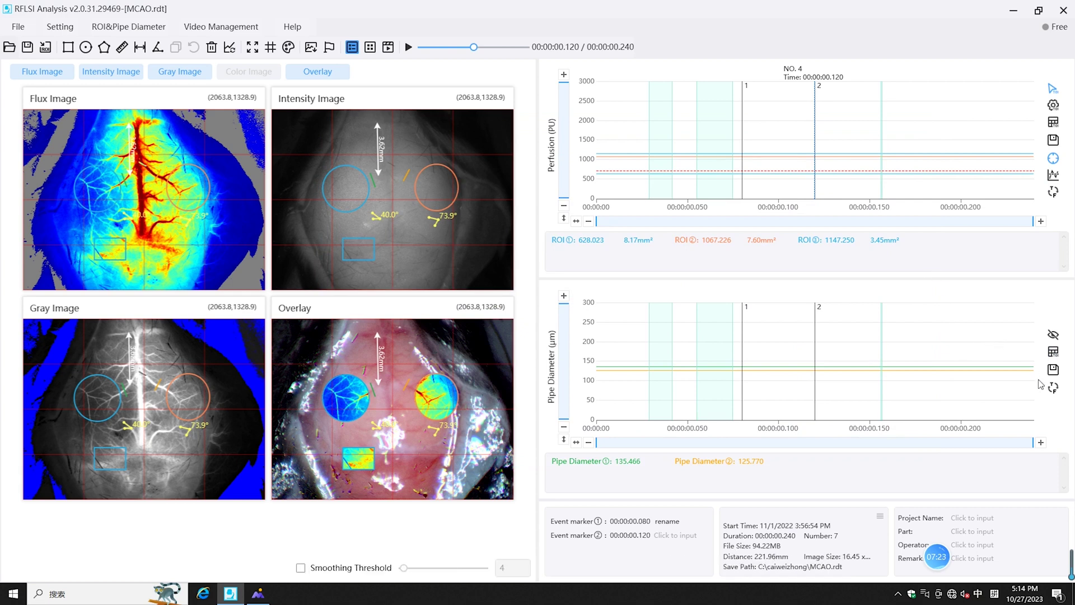
Step: Check the pipe diameter curve's save formats, then bring up the montage of seven flux images
{"action": "left_click", "coordinate": [1055, 372]}
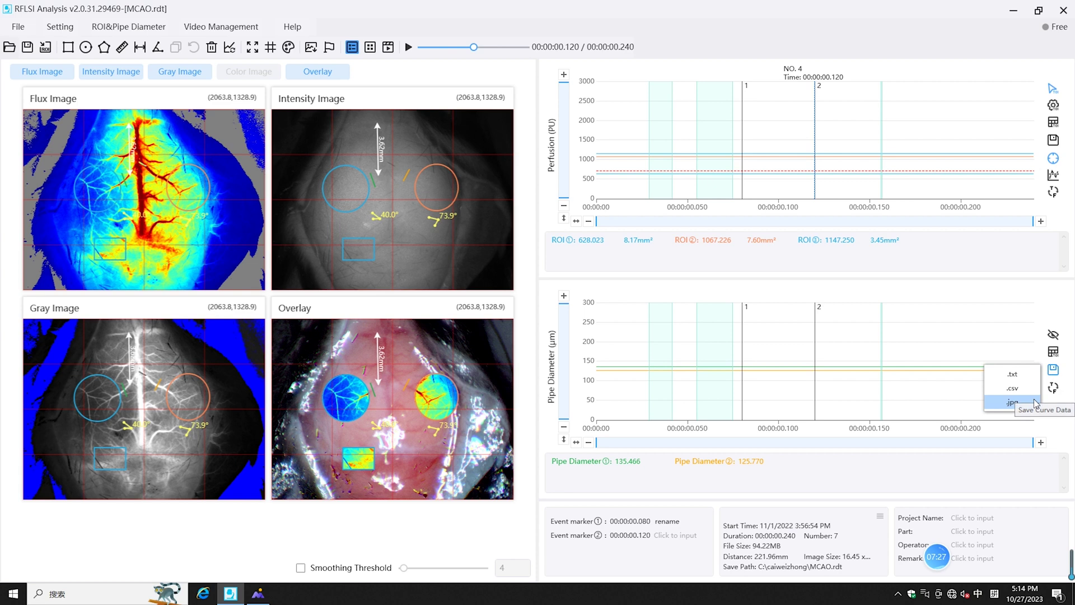
{"action": "left_click", "coordinate": [1054, 388]}
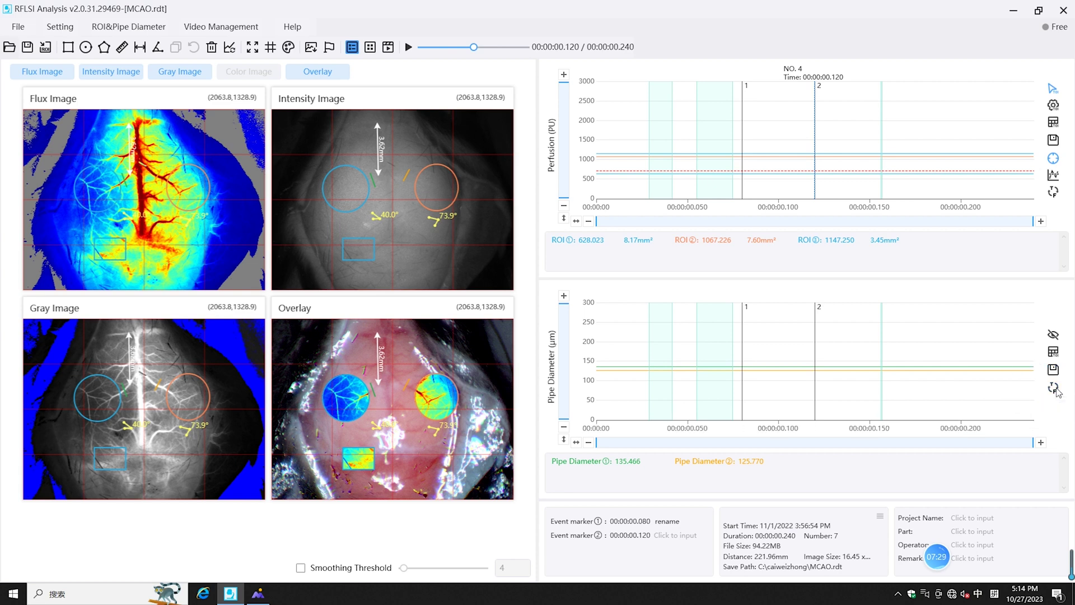
{"action": "left_click", "coordinate": [370, 47]}
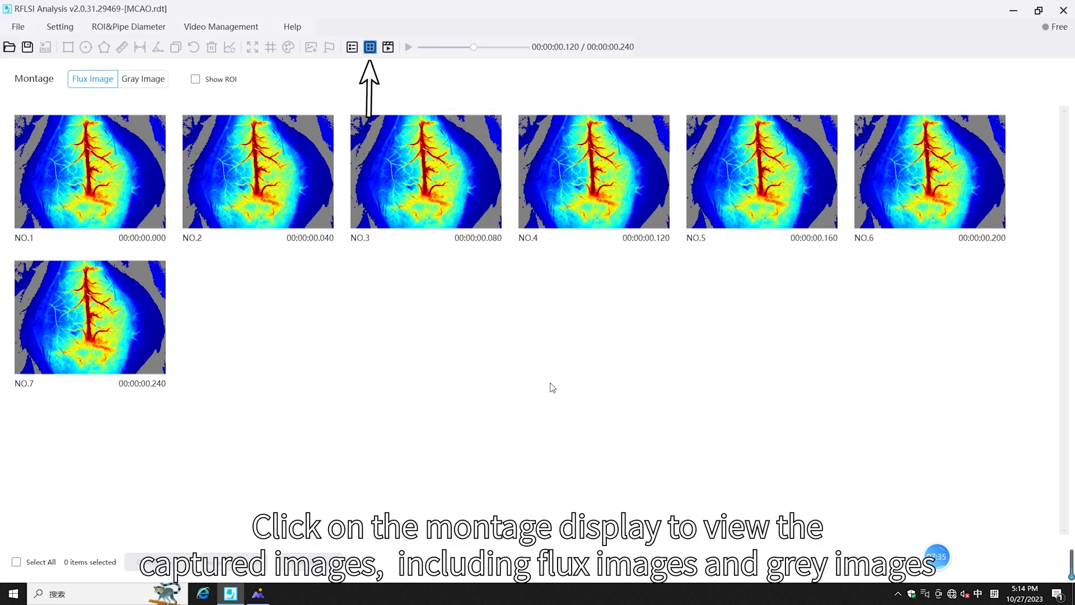
Step: Show ROI outlines on the montage images, displayed as flux images
{"action": "left_click", "coordinate": [148, 82]}
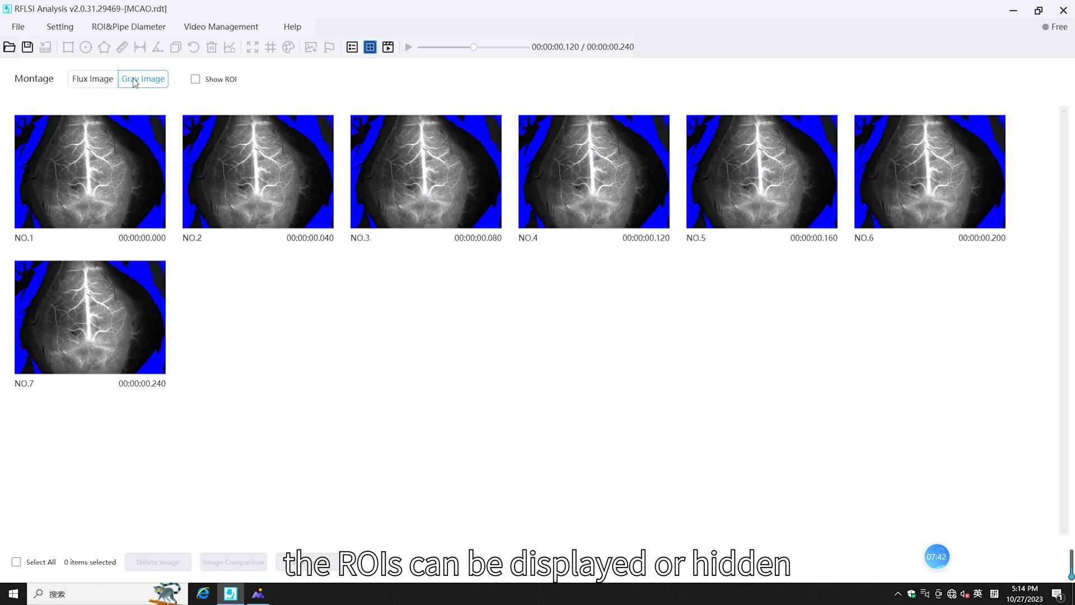
{"action": "left_click", "coordinate": [195, 80]}
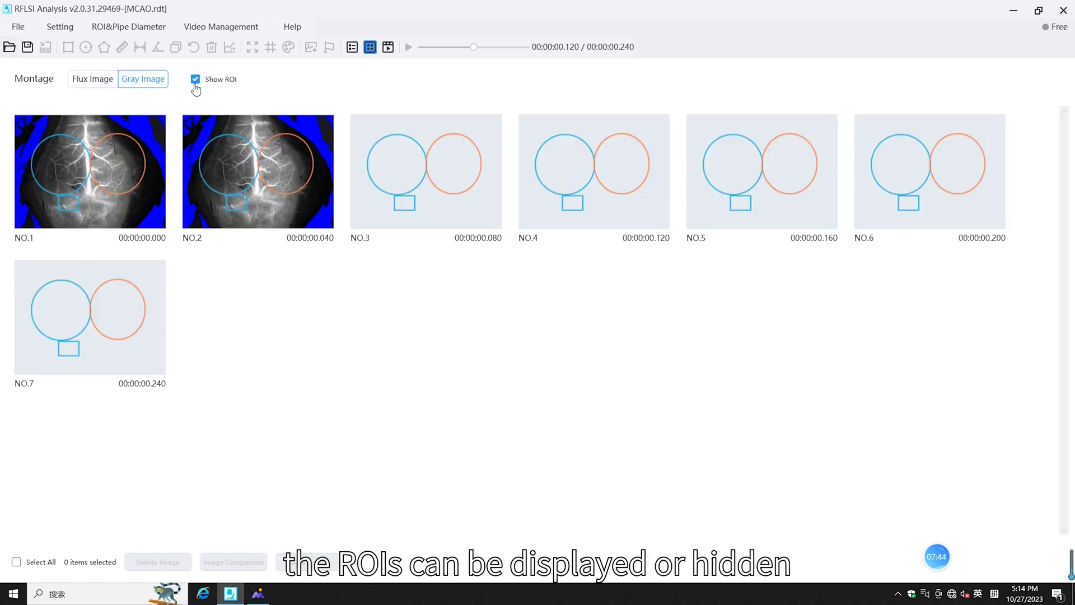
{"action": "left_click", "coordinate": [93, 79]}
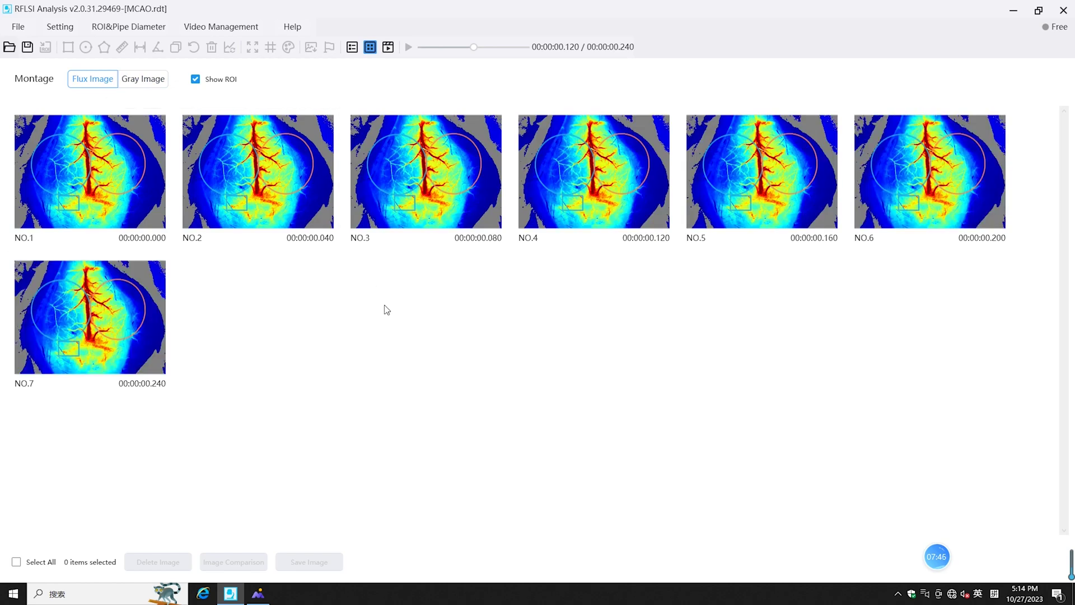
Step: Compare montage images NO.1–NO.4 side by side, then go back to the montage
{"action": "left_click", "coordinate": [104, 156]}
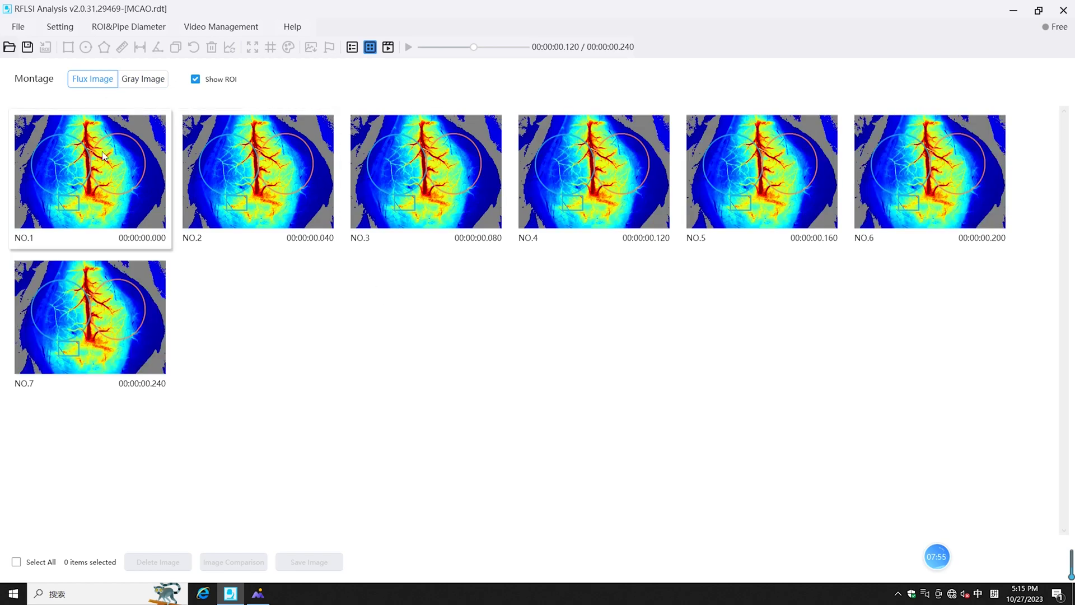
{"action": "left_click", "coordinate": [258, 189]}
{"action": "left_click", "coordinate": [439, 191]}
{"action": "left_click", "coordinate": [578, 192]}
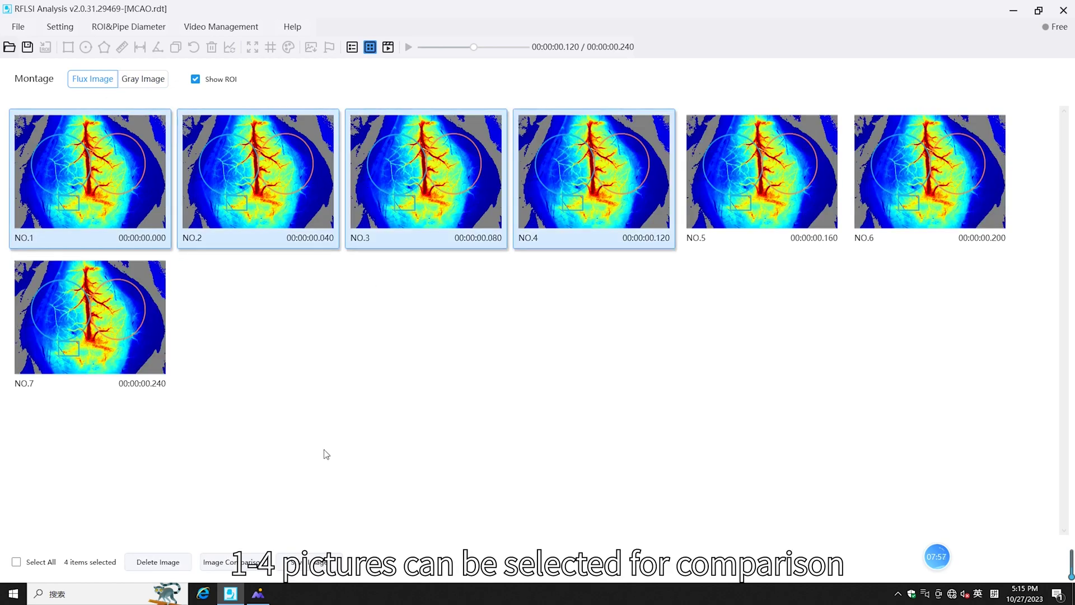
{"action": "left_click", "coordinate": [246, 562]}
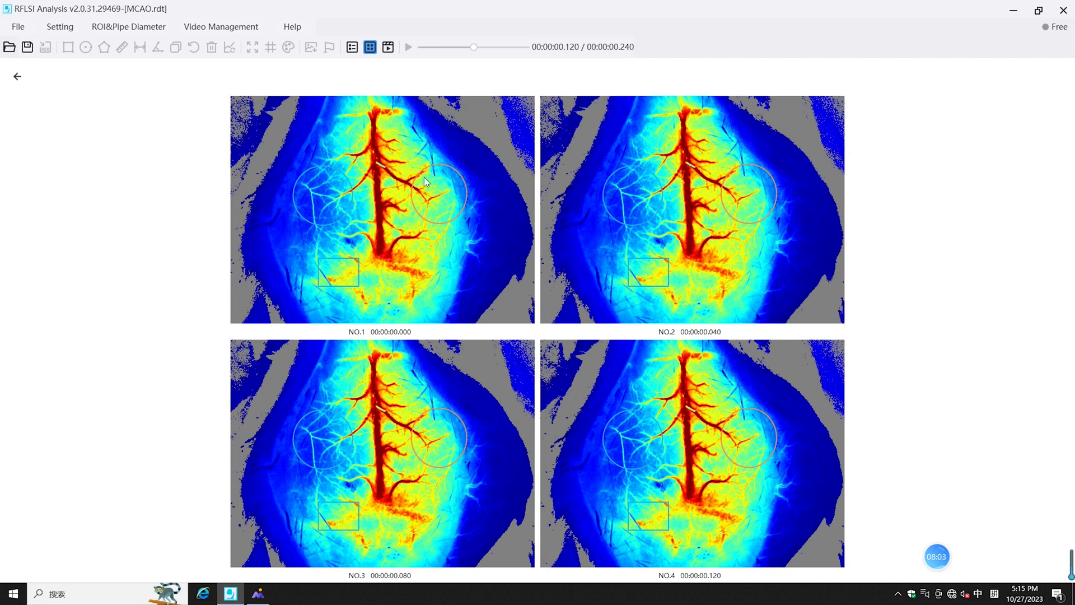
{"action": "left_click", "coordinate": [17, 78]}
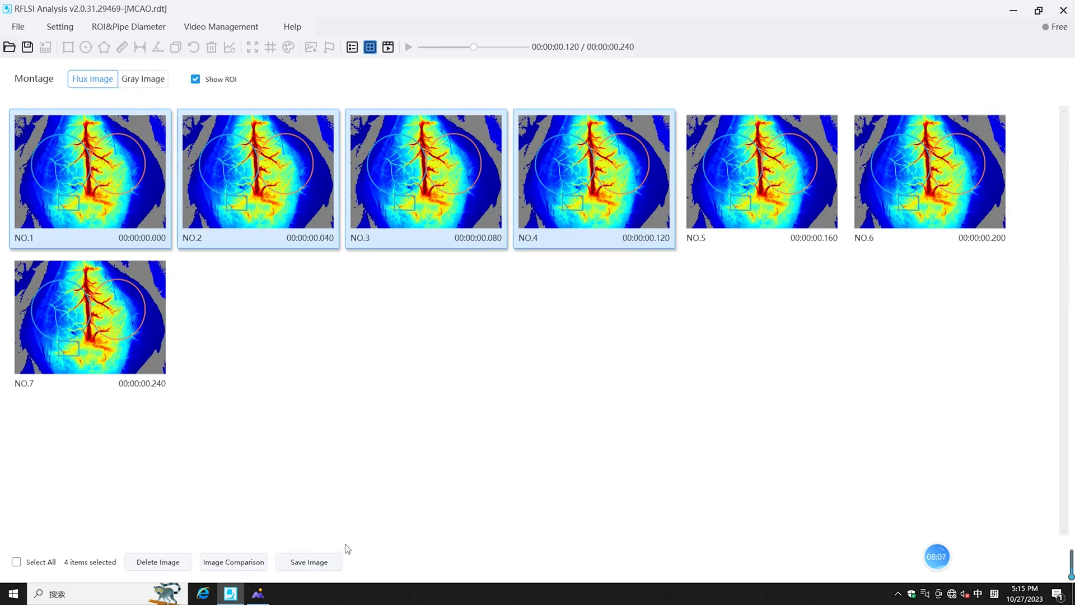
Step: Cancel saving the selected images and switch to video playback
{"action": "left_click", "coordinate": [329, 564]}
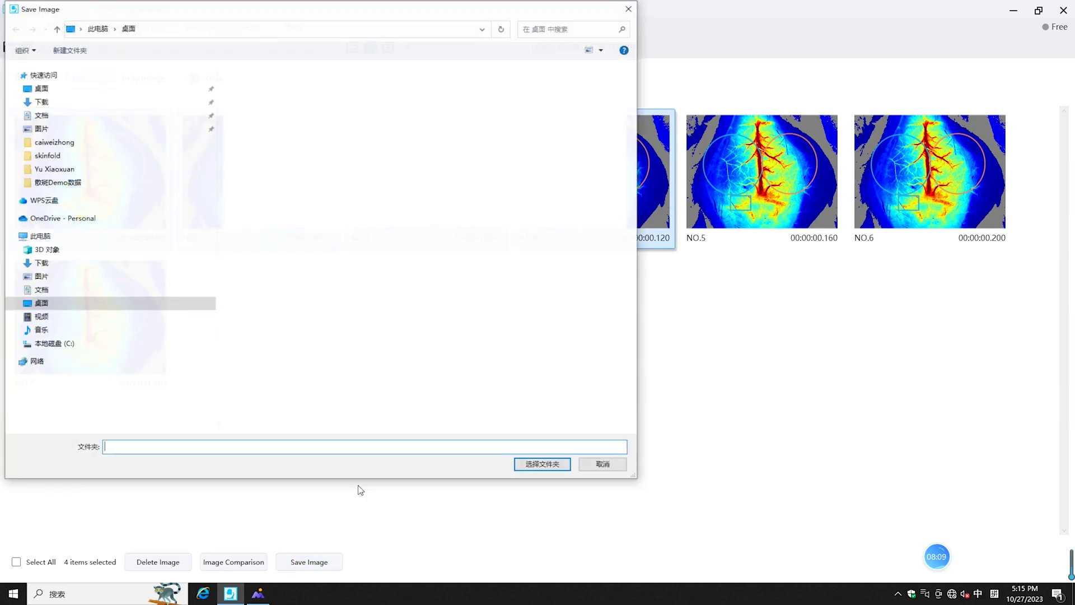
{"action": "left_click", "coordinate": [603, 465]}
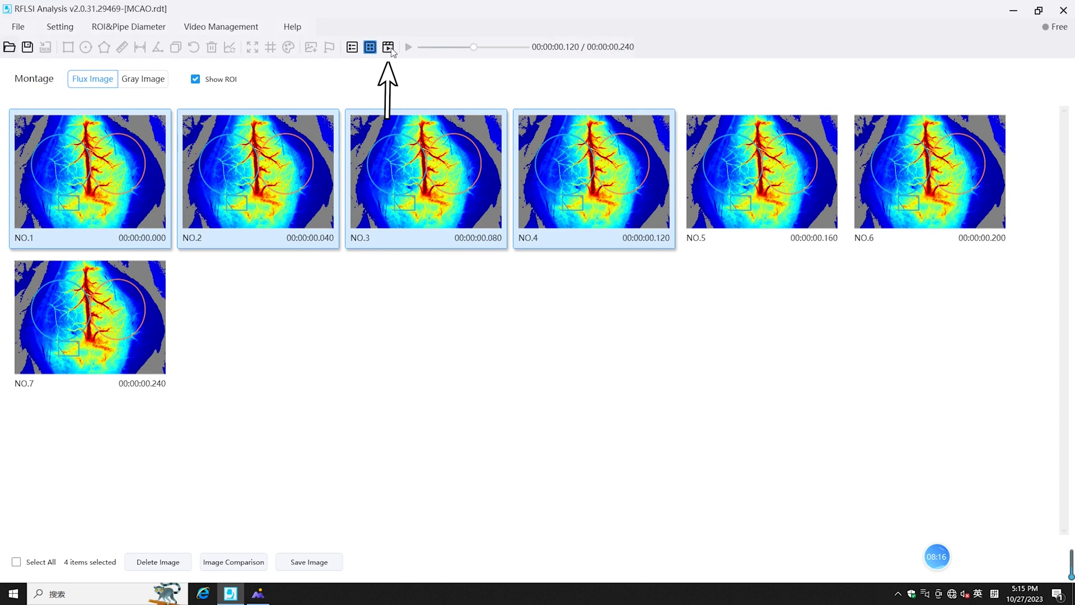
{"action": "left_click", "coordinate": [388, 47]}
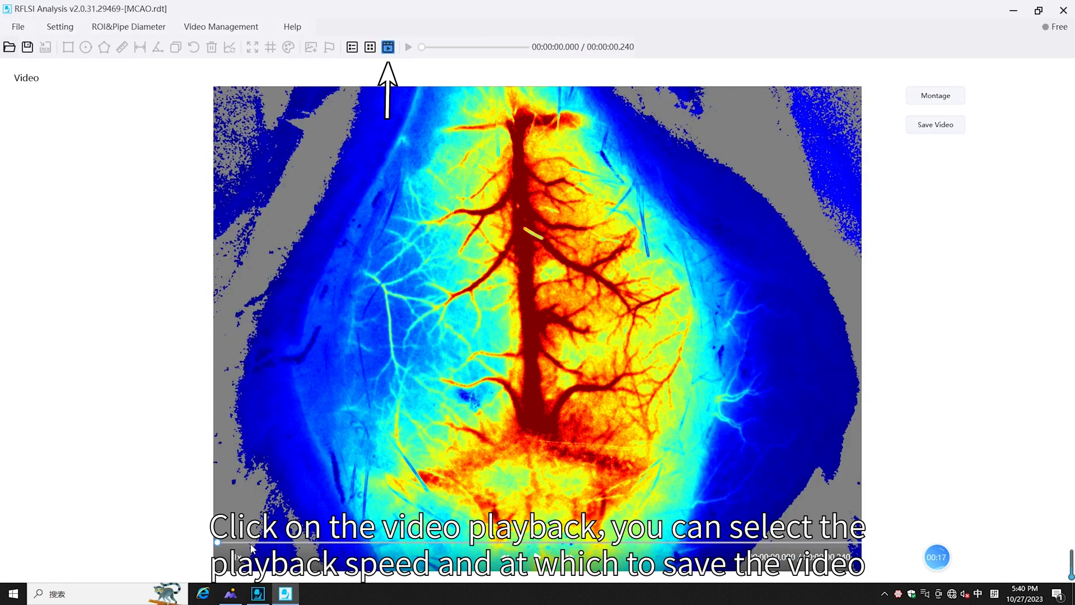
Step: Set the video playback speed to 4x
{"action": "left_click", "coordinate": [237, 558]}
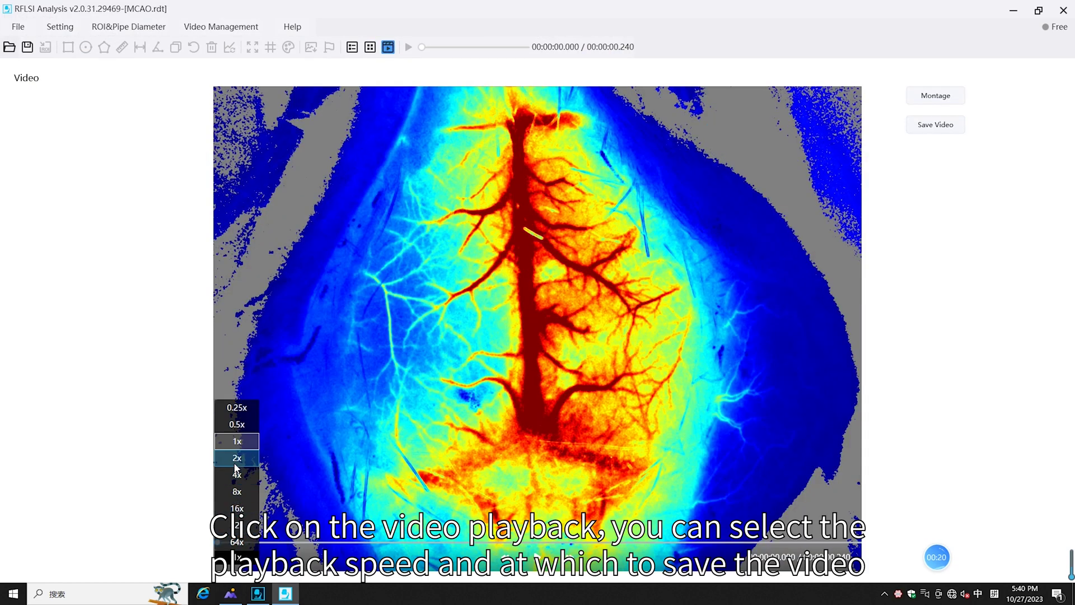
{"action": "left_click", "coordinate": [235, 456]}
{"action": "left_click", "coordinate": [237, 557]}
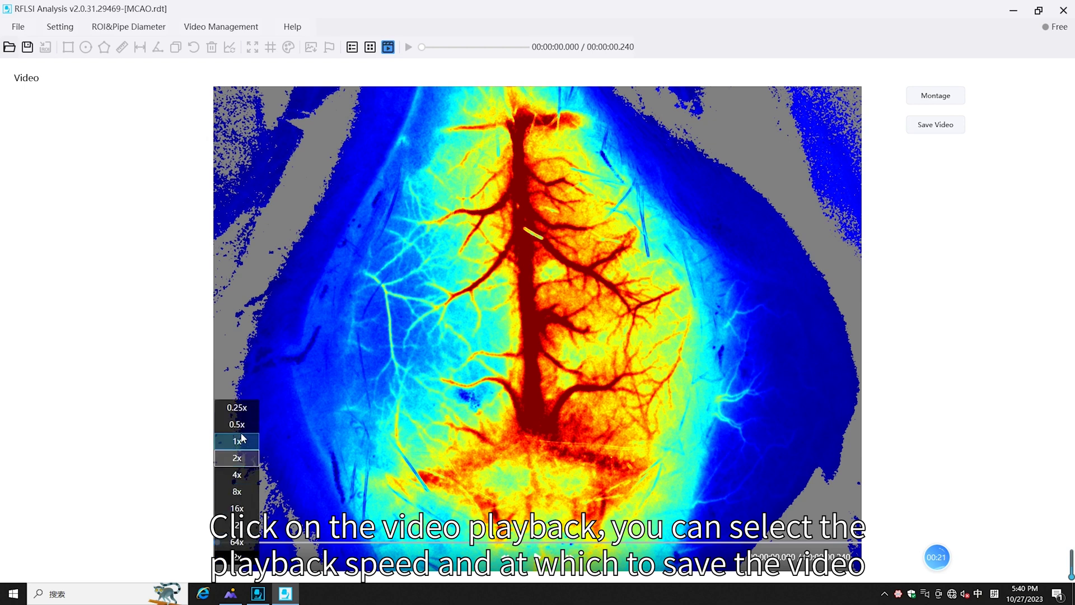
{"action": "left_click", "coordinate": [237, 474]}
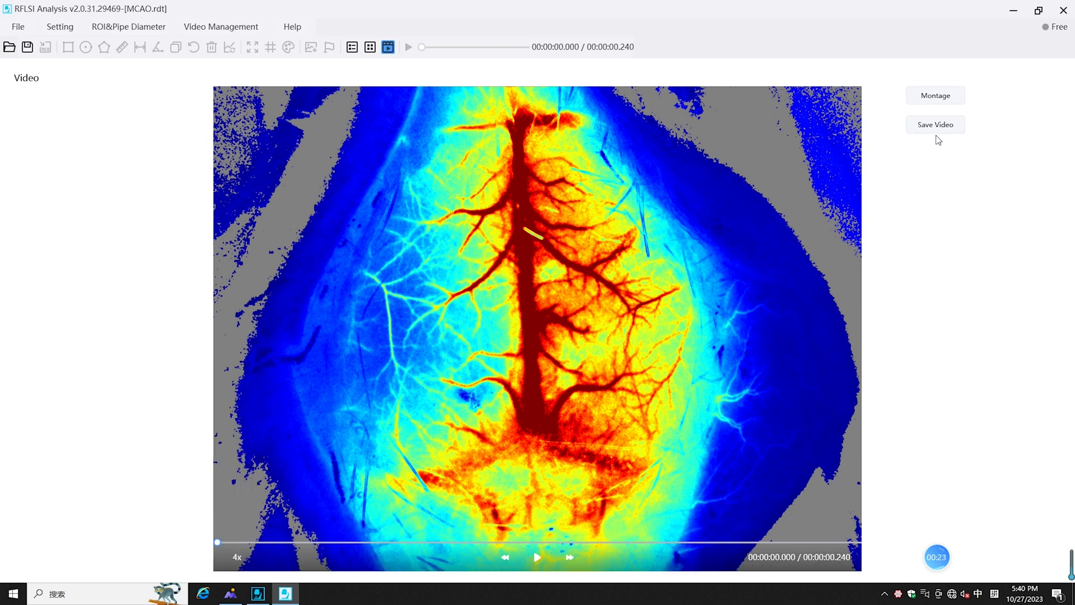
Step: Cancel Save Video and return to the montage of seven flux images
{"action": "left_click", "coordinate": [936, 125]}
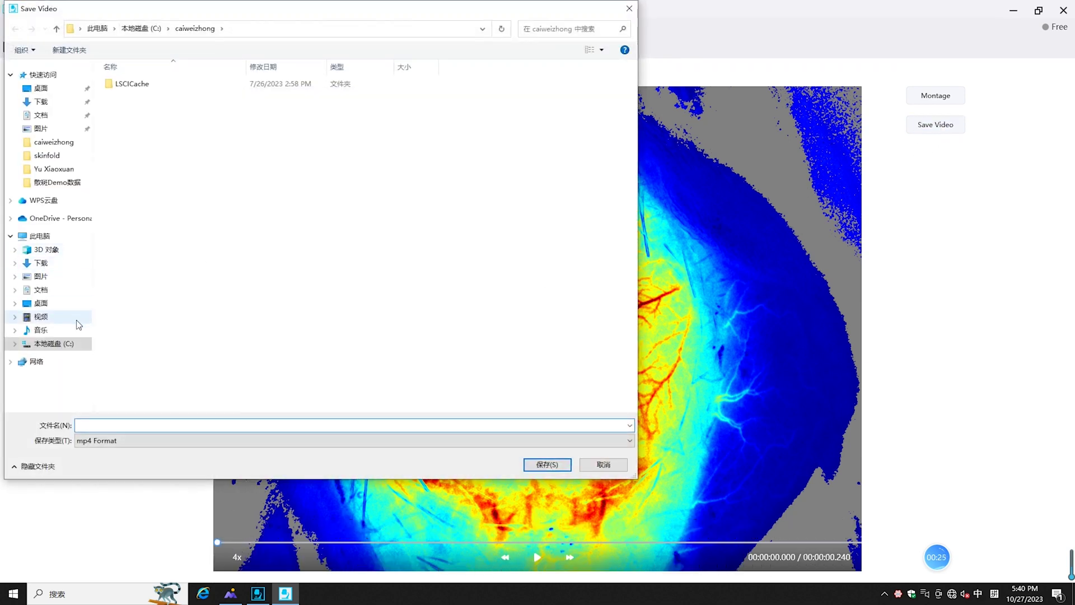
{"action": "left_click", "coordinate": [604, 464]}
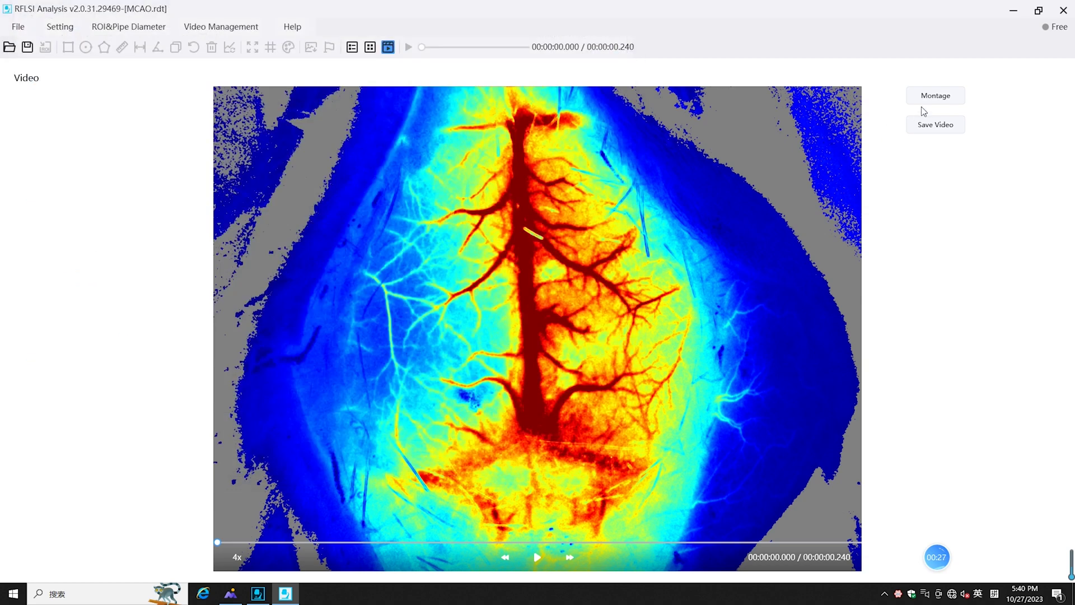
{"action": "left_click", "coordinate": [938, 96]}
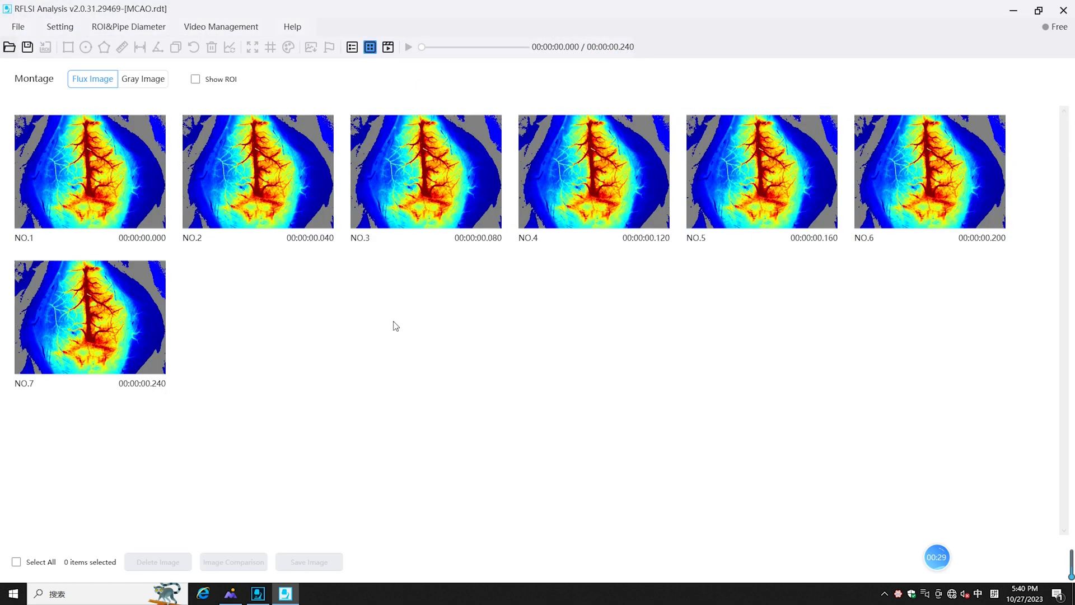